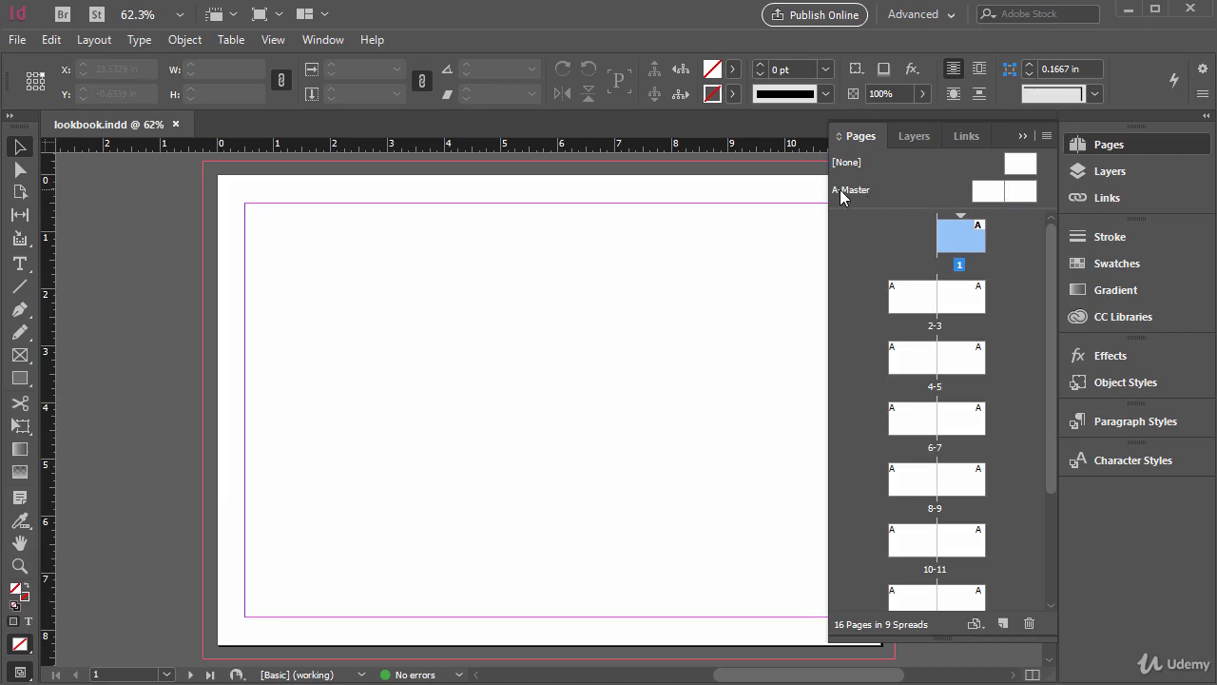
# - Open the A-Master spread and draw a rectangle about 5.88 × 3.6 in on its left page
pyautogui.doubleClick(987, 193)
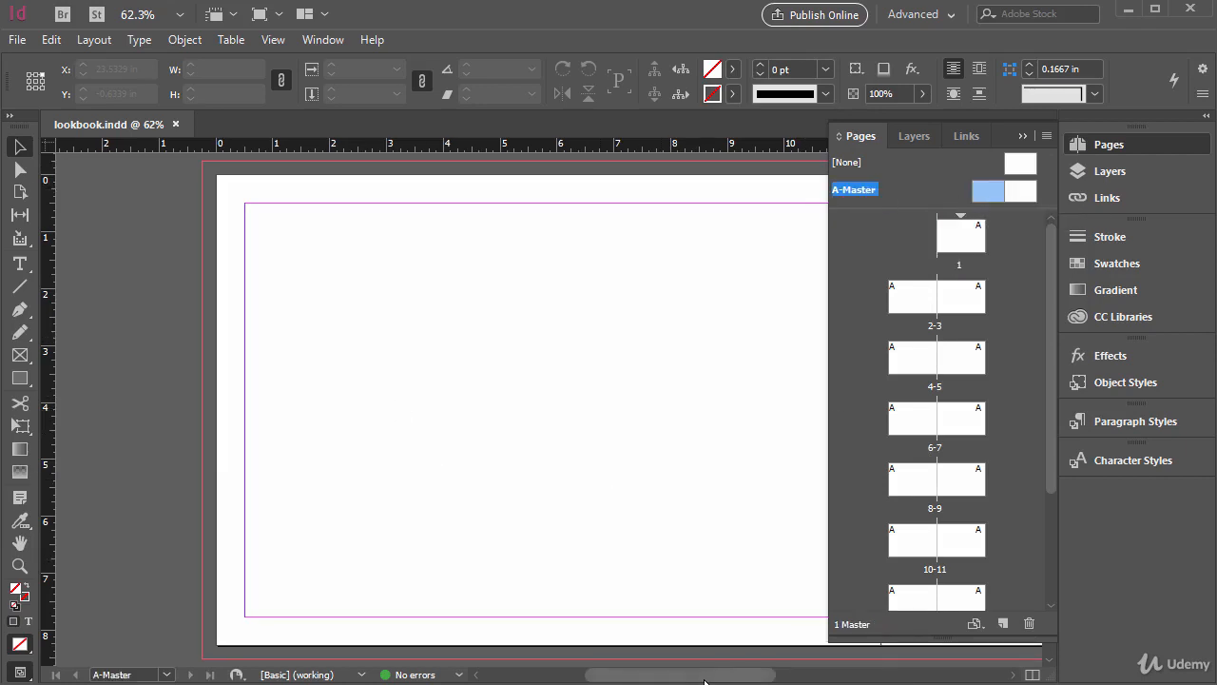
pyautogui.moveTo(703, 681); pyautogui.dragTo(742, 681)
pyautogui.click(19, 380)
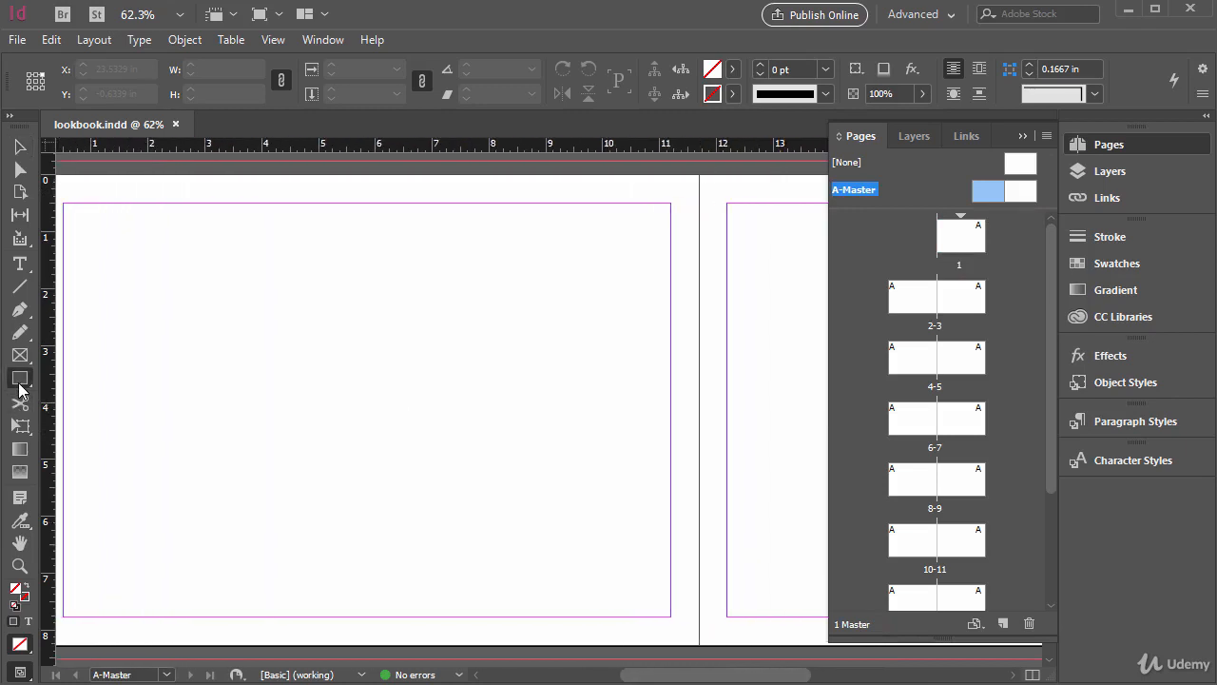
pyautogui.click(112, 372)
pyautogui.moveTo(166, 330); pyautogui.dragTo(501, 535)
# - Fill the master page rectangle with cyan and check how it appears across the document page thumbnails
pyautogui.click(733, 70)
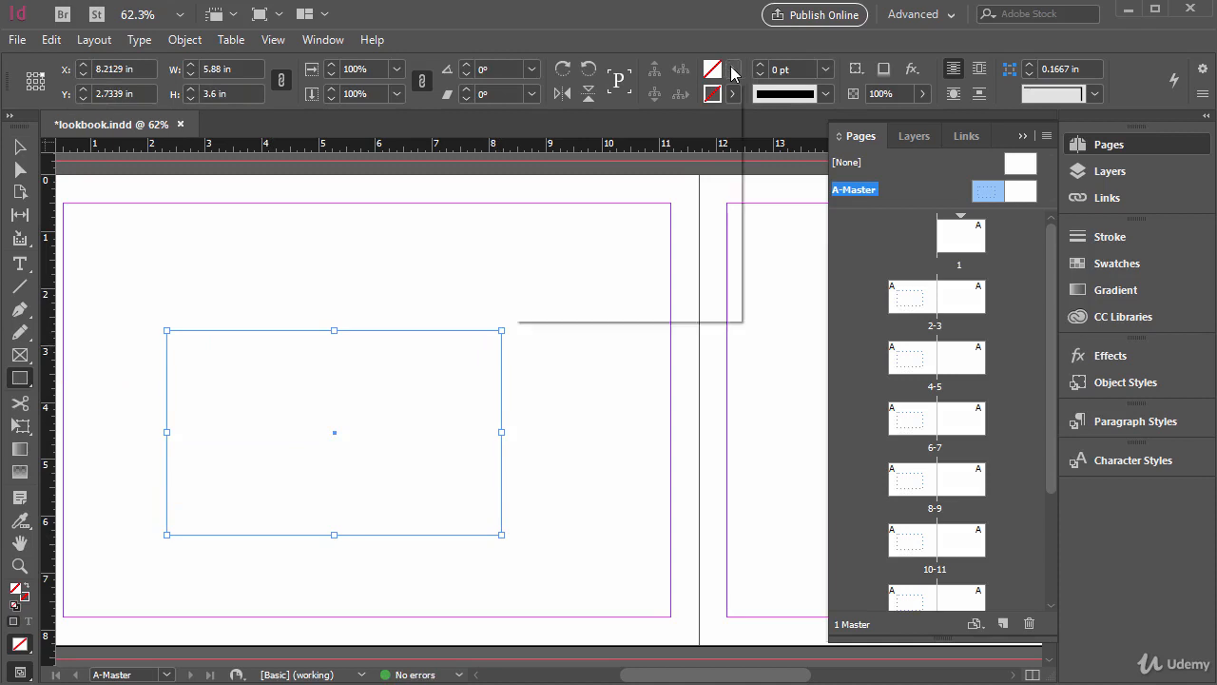
pyautogui.click(568, 202)
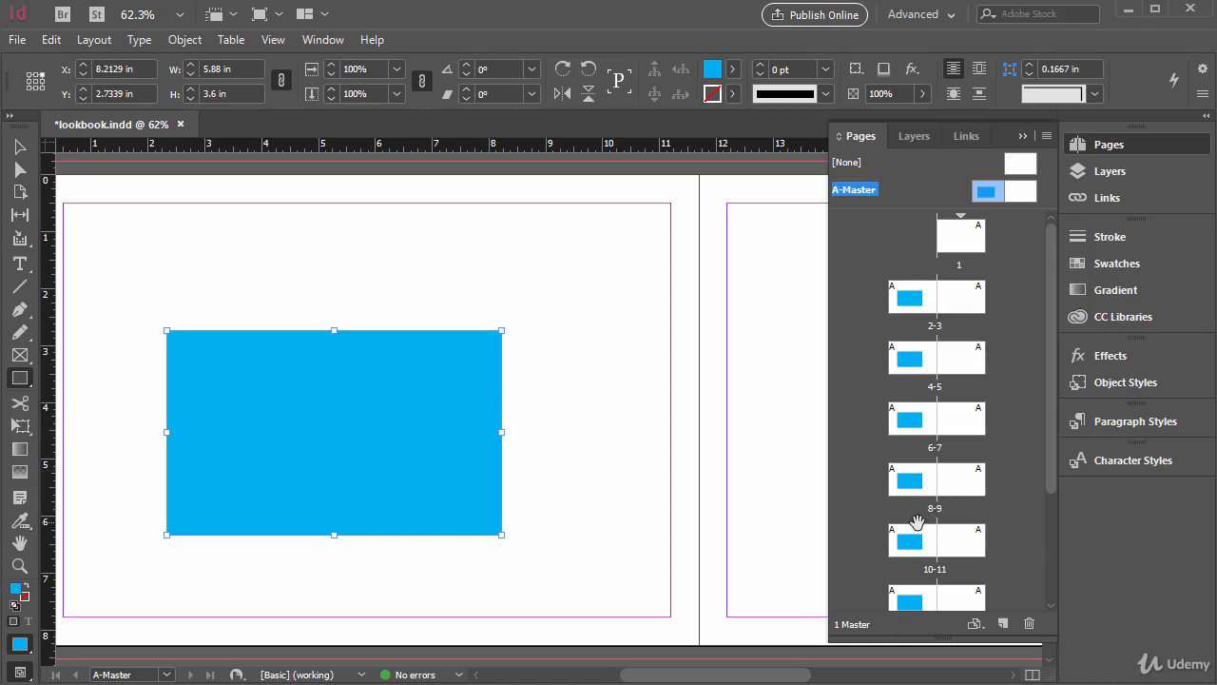
pyautogui.scroll(-3, 908, 556)
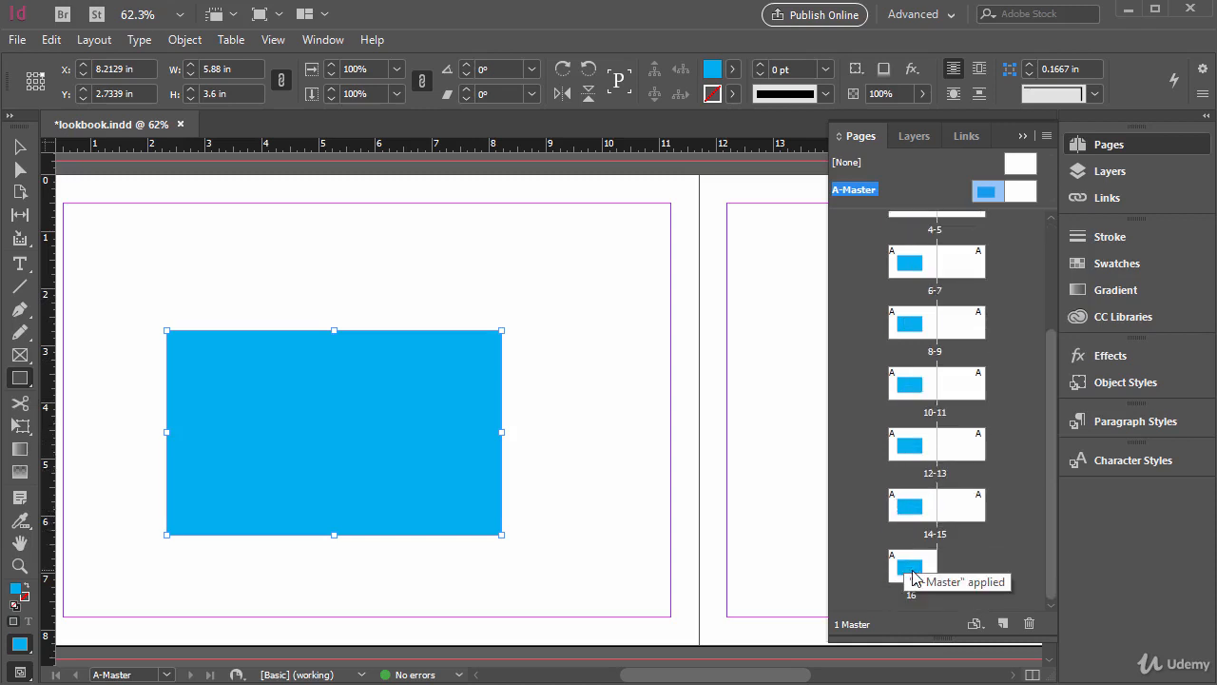
pyautogui.scroll(3, 913, 573)
# - Duplicate the cyan rectangle straight across onto the right master page and review the page thumbnails
pyautogui.moveTo(747, 677); pyautogui.dragTo(795, 682)
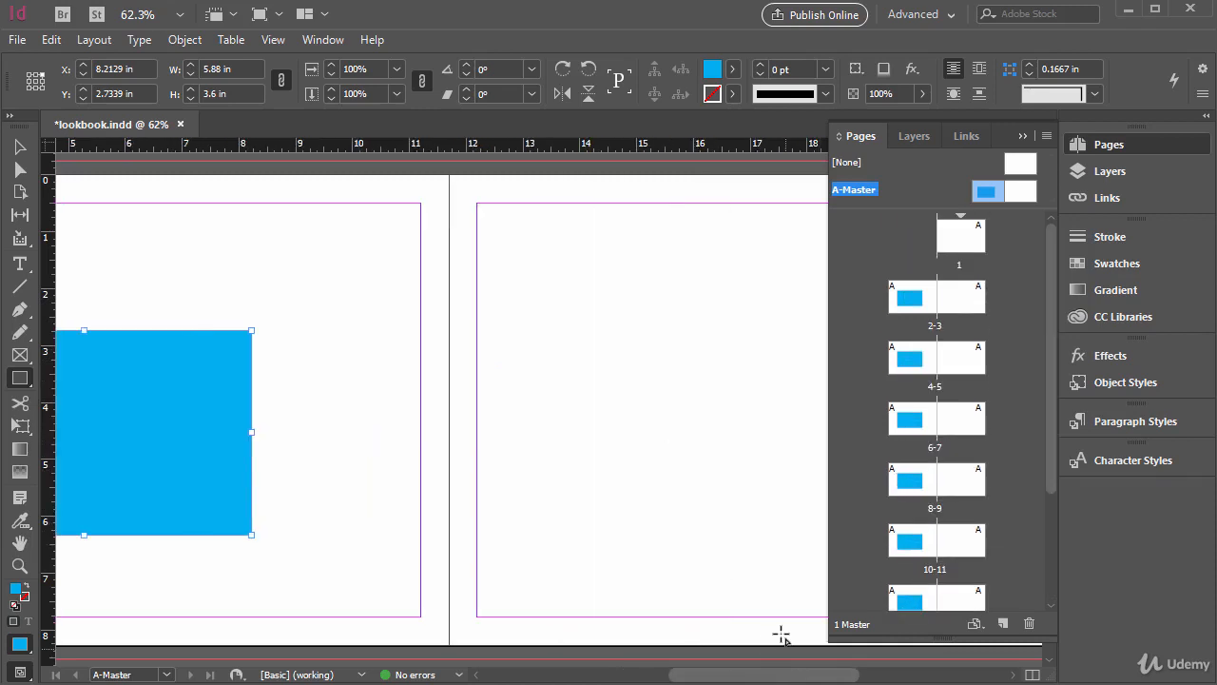
pyautogui.click(21, 150)
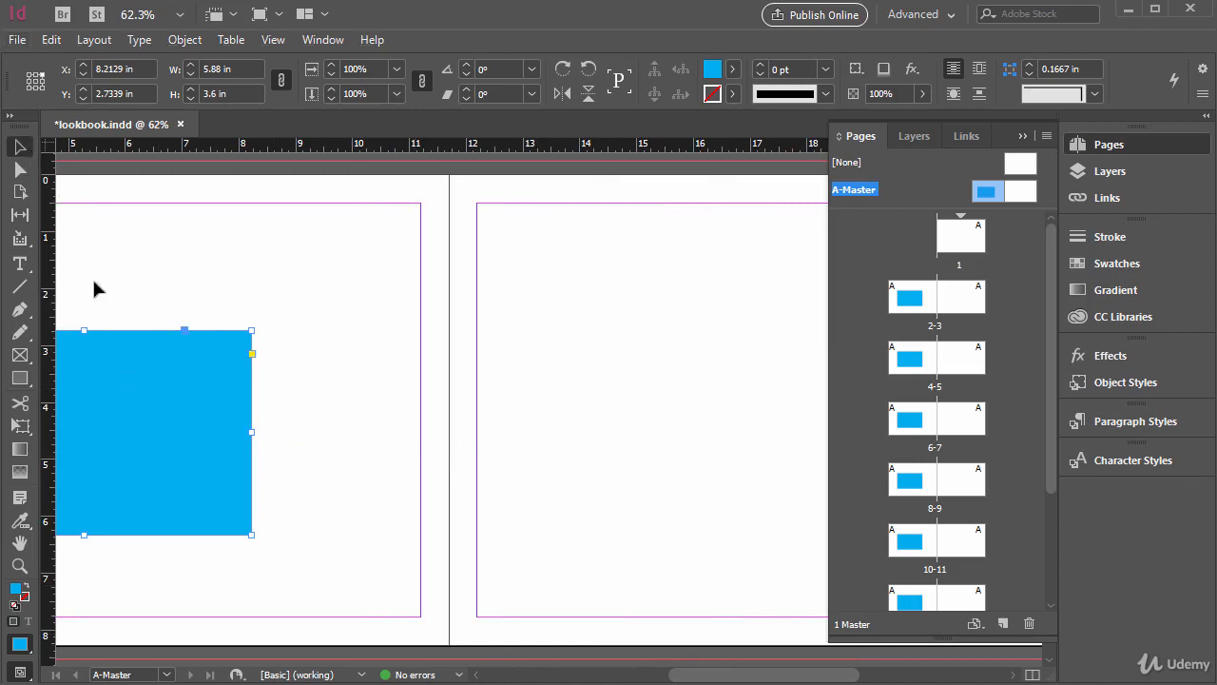
pyautogui.moveTo(92, 383); pyautogui.dragTo(662, 386)
pyautogui.scroll(-4, 965, 358)
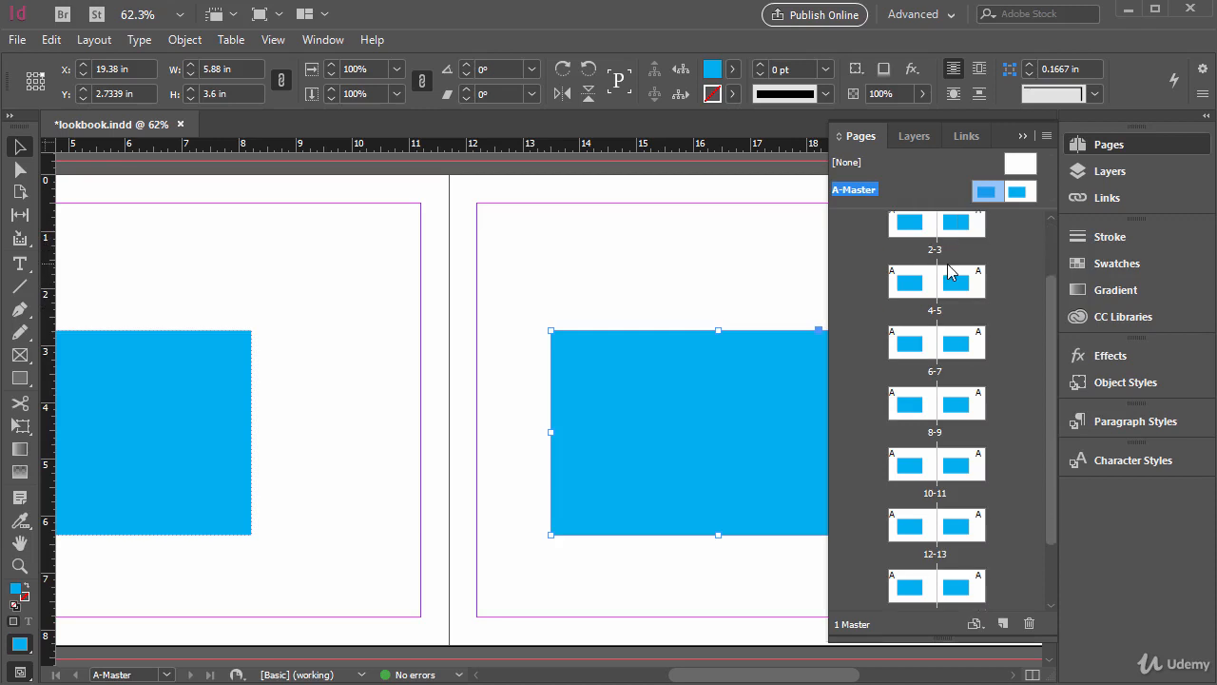
pyautogui.scroll(5, 965, 462)
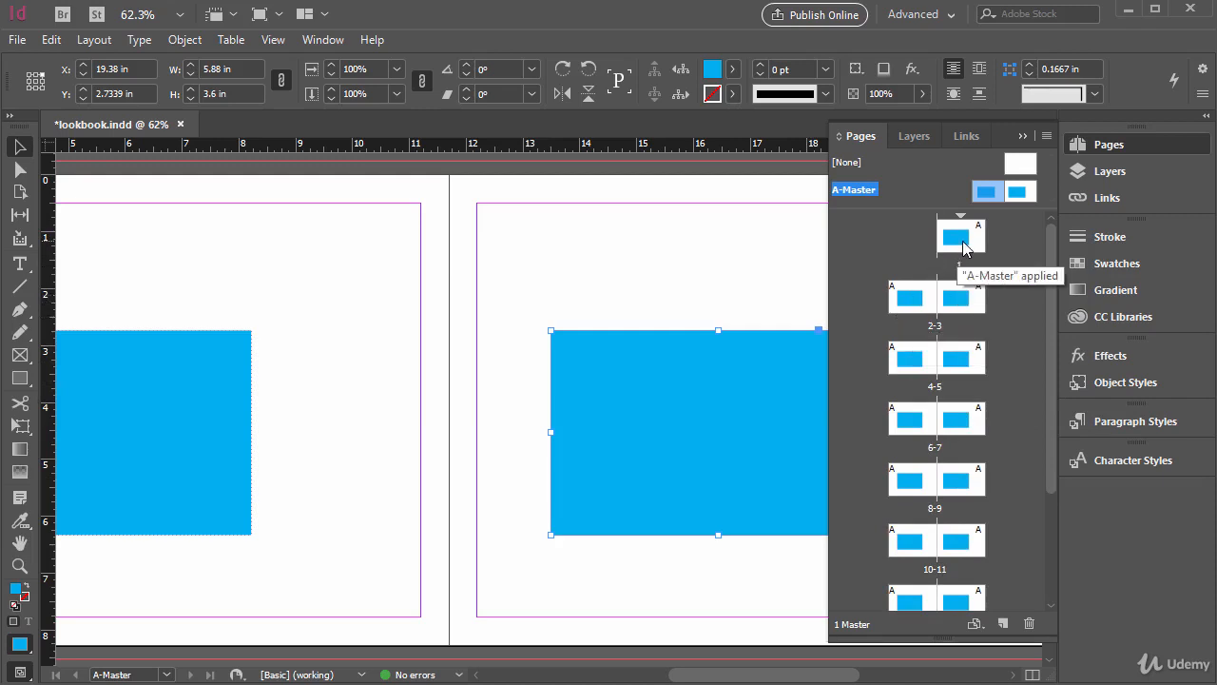
pyautogui.scroll(-5, 932, 502)
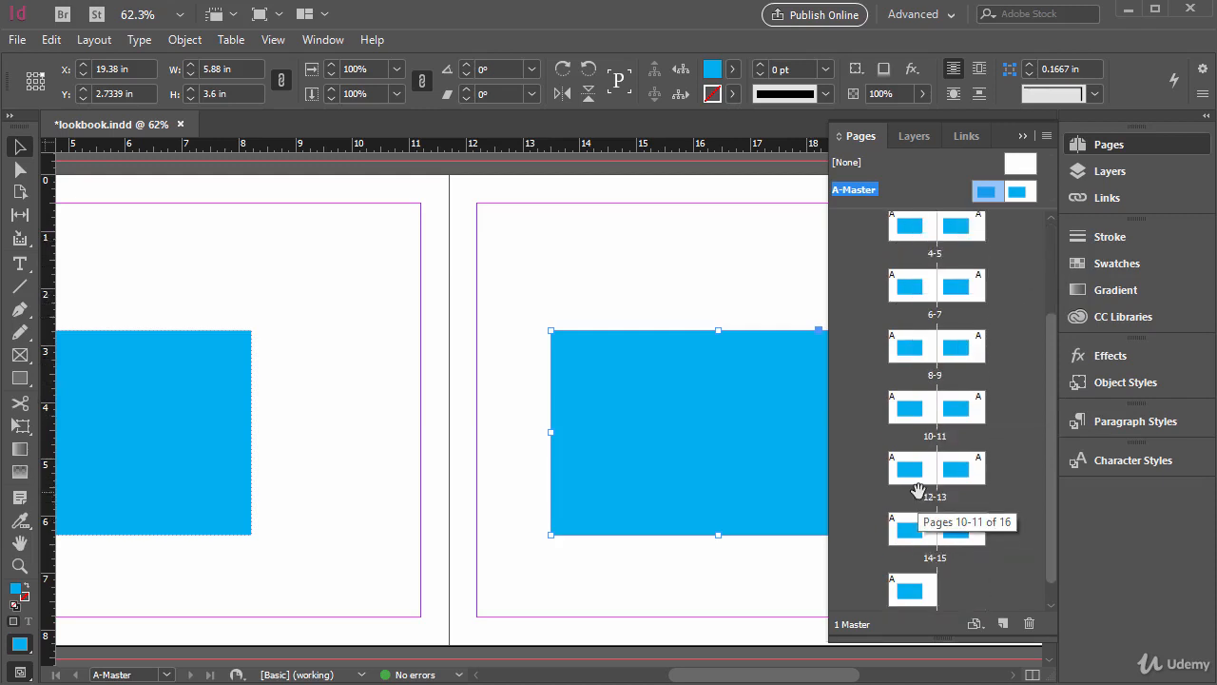
# - Enlarge the right page's rectangle across the spread to about 12.43 × 8.78 in, and delete both cyan rectangles
pyautogui.click(204, 395)
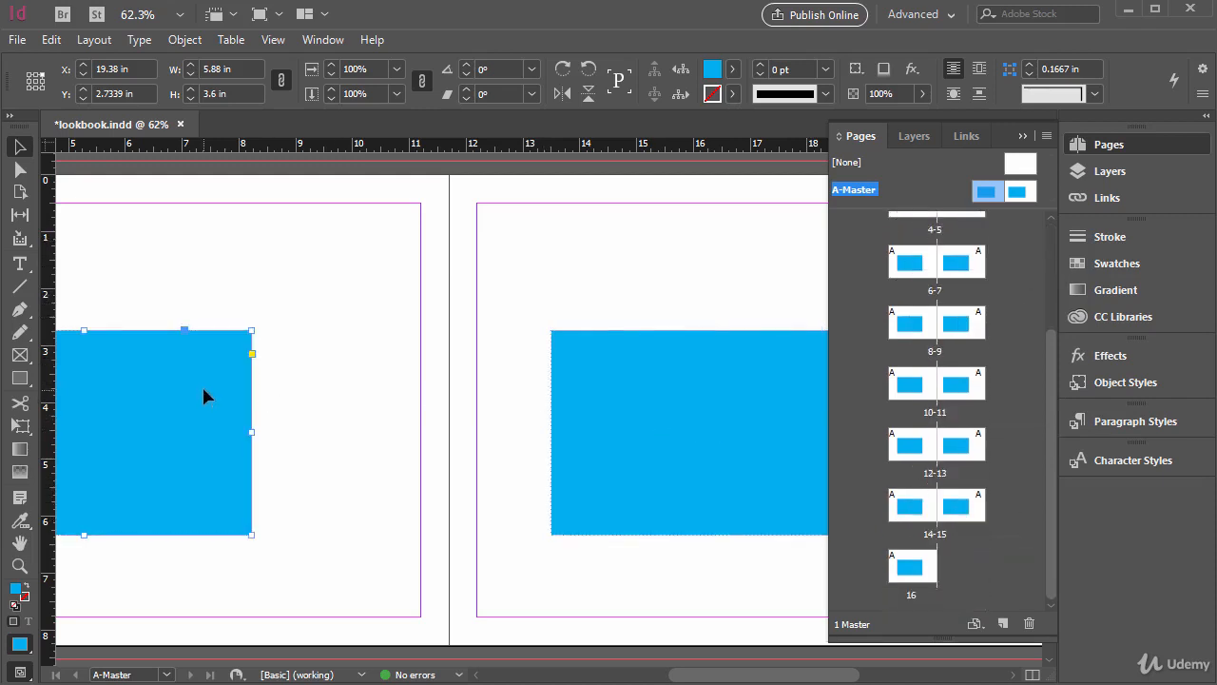
pyautogui.click(601, 359)
pyautogui.moveTo(551, 331); pyautogui.dragTo(301, 161)
pyautogui.moveTo(298, 531); pyautogui.dragTo(179, 658)
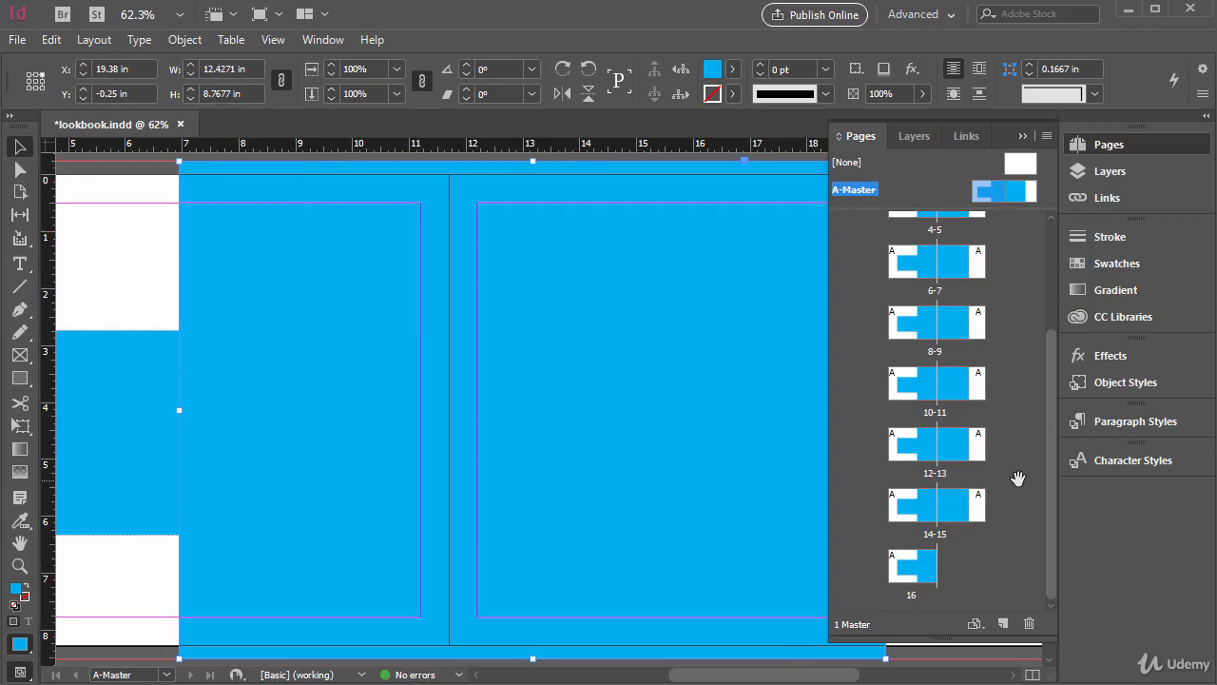
pyautogui.press('Delete')
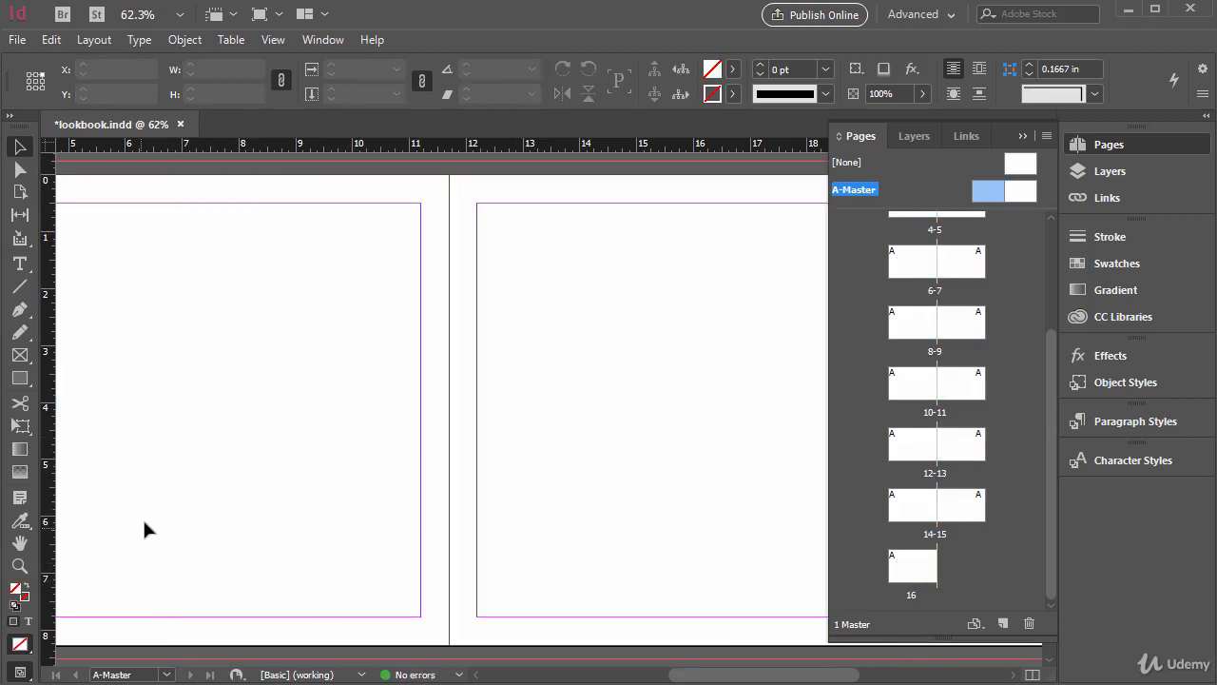
# - Draw a rectangle about 0.47 × 0.75 in from the left master page's bottom-left margin corner down to the bleed edge
pyautogui.moveTo(749, 678); pyautogui.dragTo(727, 678)
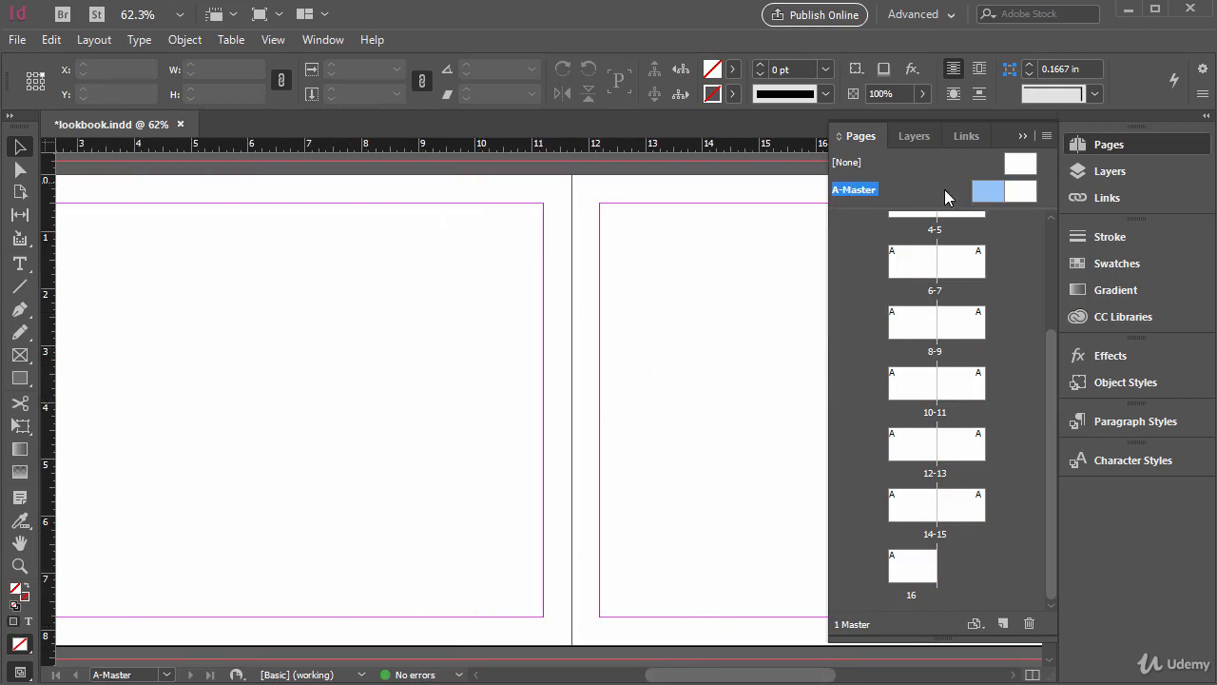
pyautogui.hscroll(-5, 586, 493)
pyautogui.scroll(-2, 145, 510)
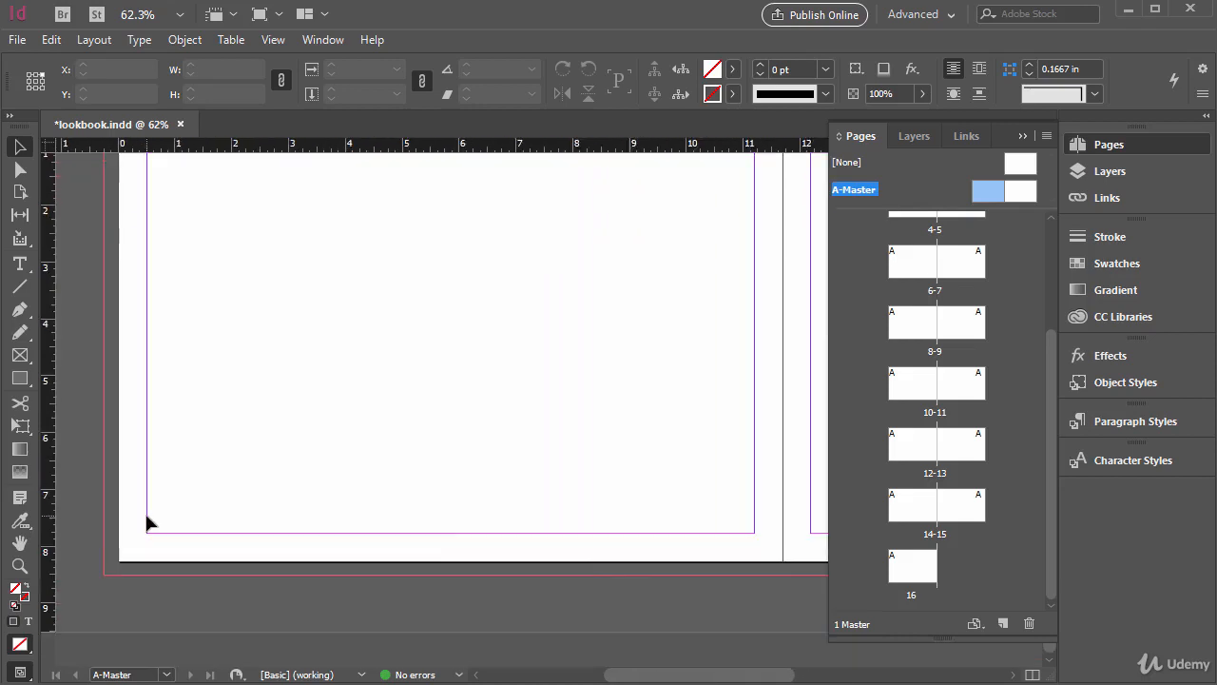
pyautogui.click(14, 379)
pyautogui.click(60, 381)
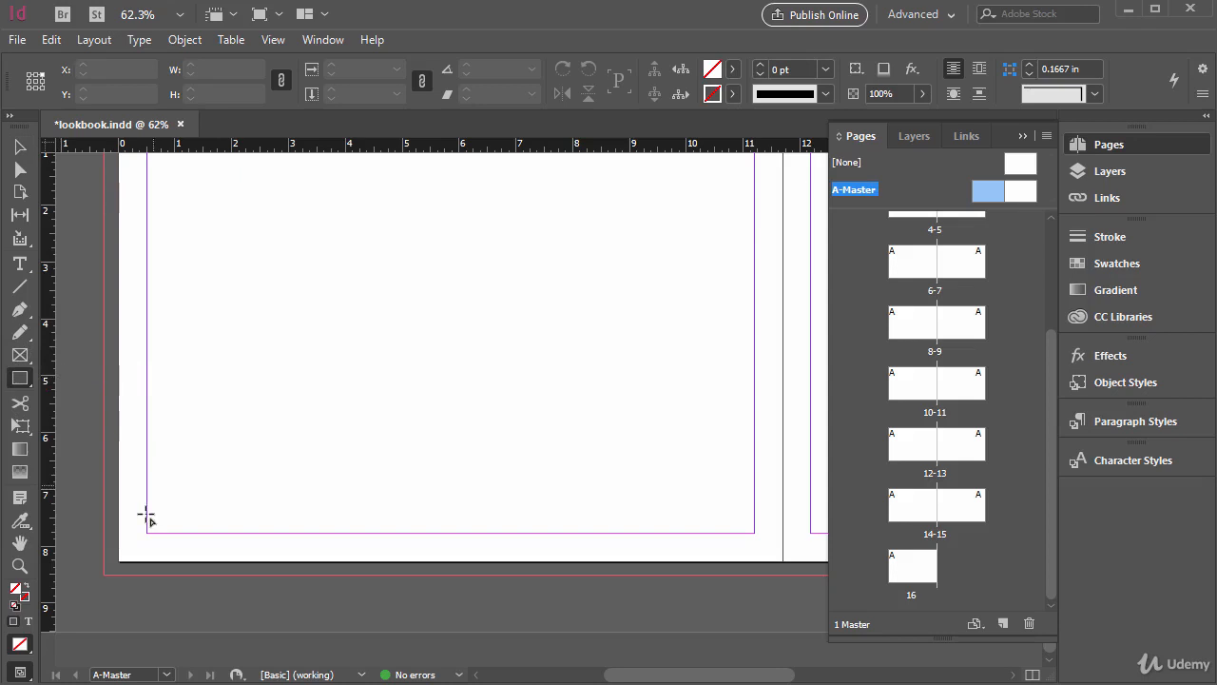
pyautogui.moveTo(146, 534); pyautogui.dragTo(179, 582)
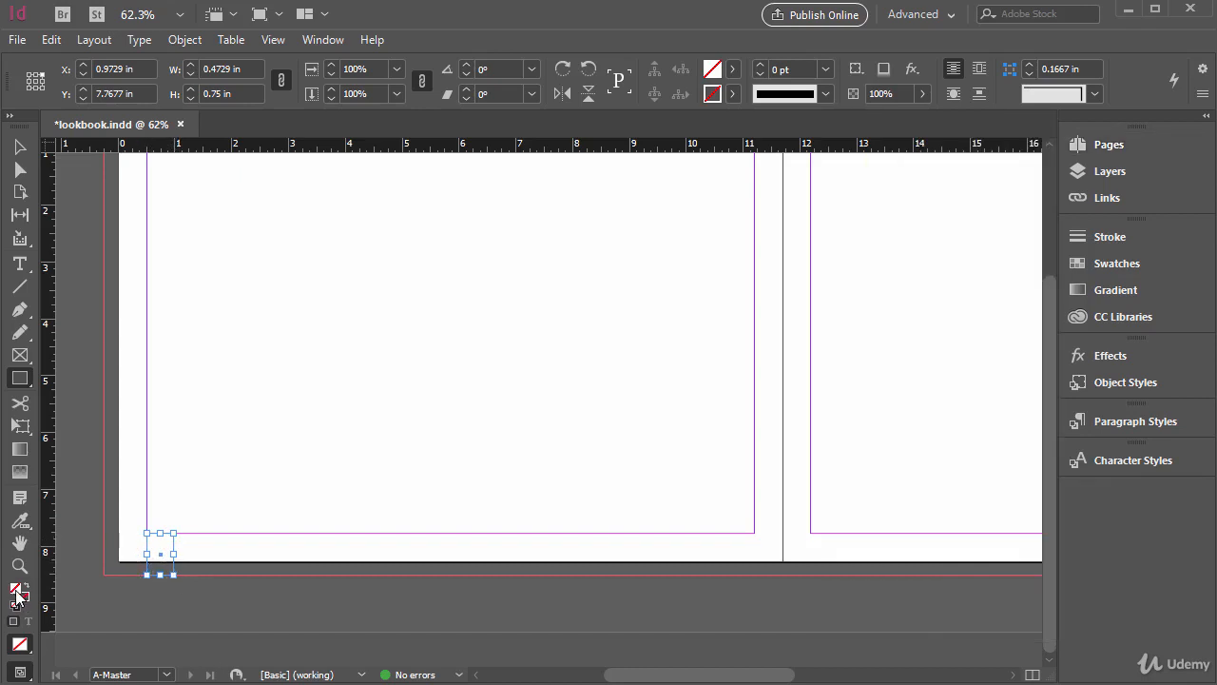
# - Create the PANTONE+ CMYK Coated swatches P 116-8 C and P 120-2 C and add them to My Library
pyautogui.doubleClick(16, 593)
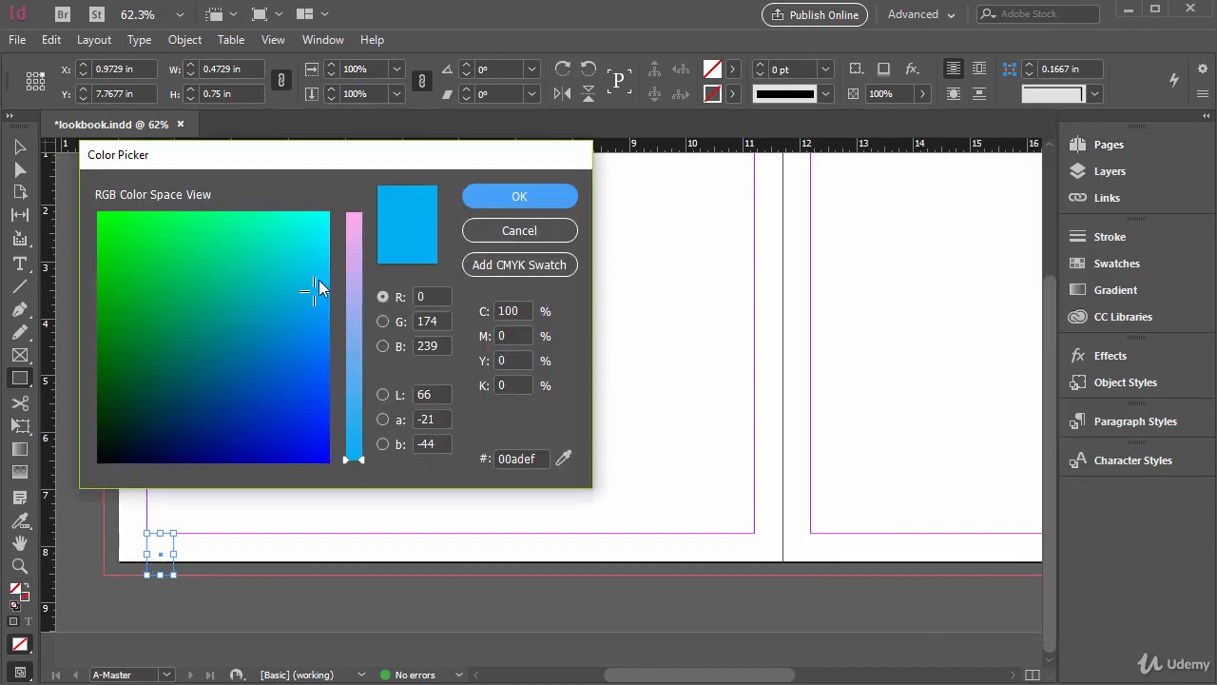
pyautogui.click(506, 234)
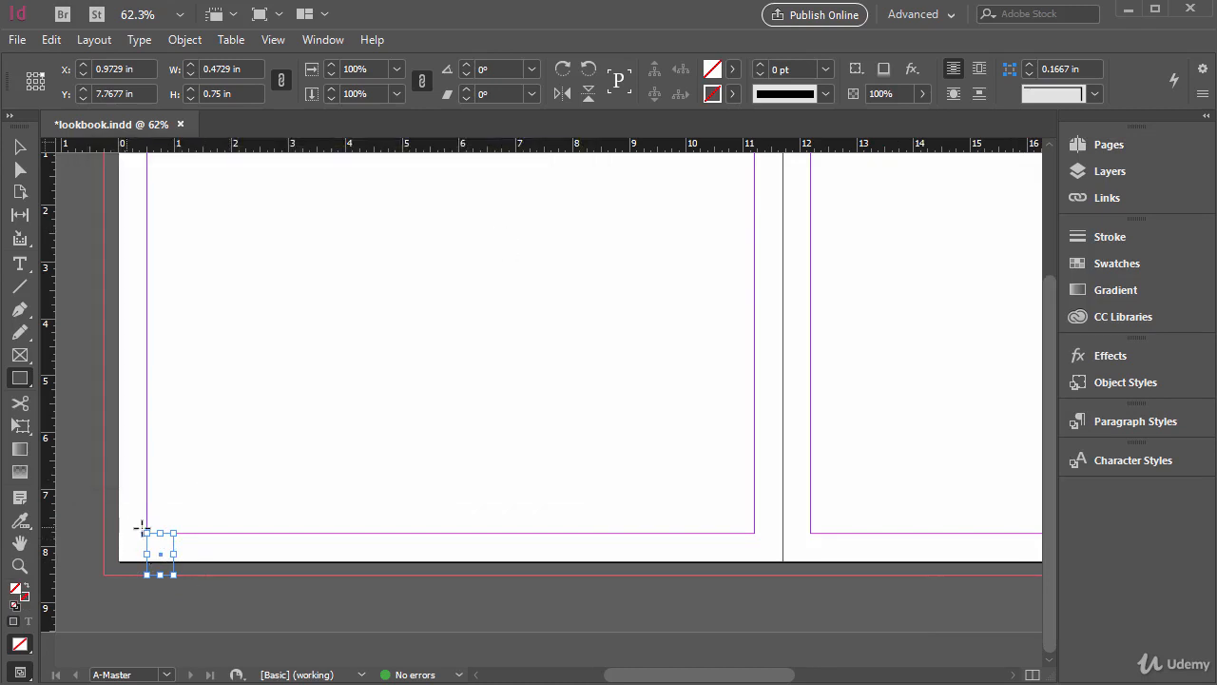
pyautogui.click(1118, 264)
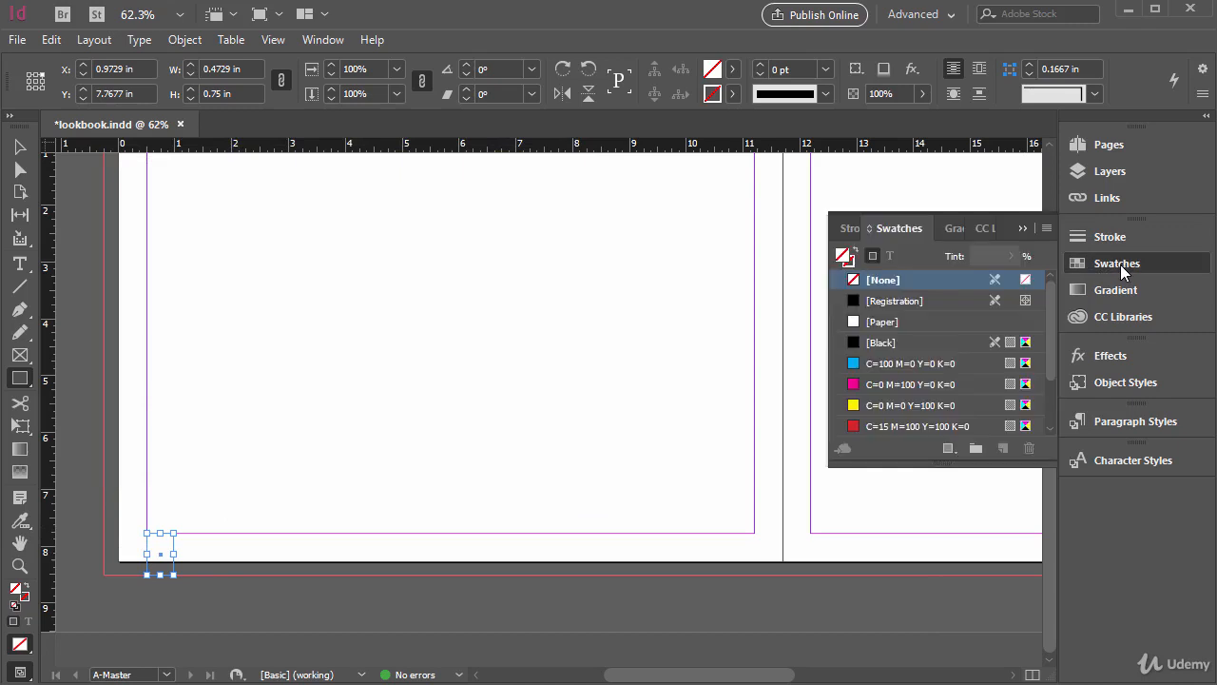
pyautogui.click(1047, 229)
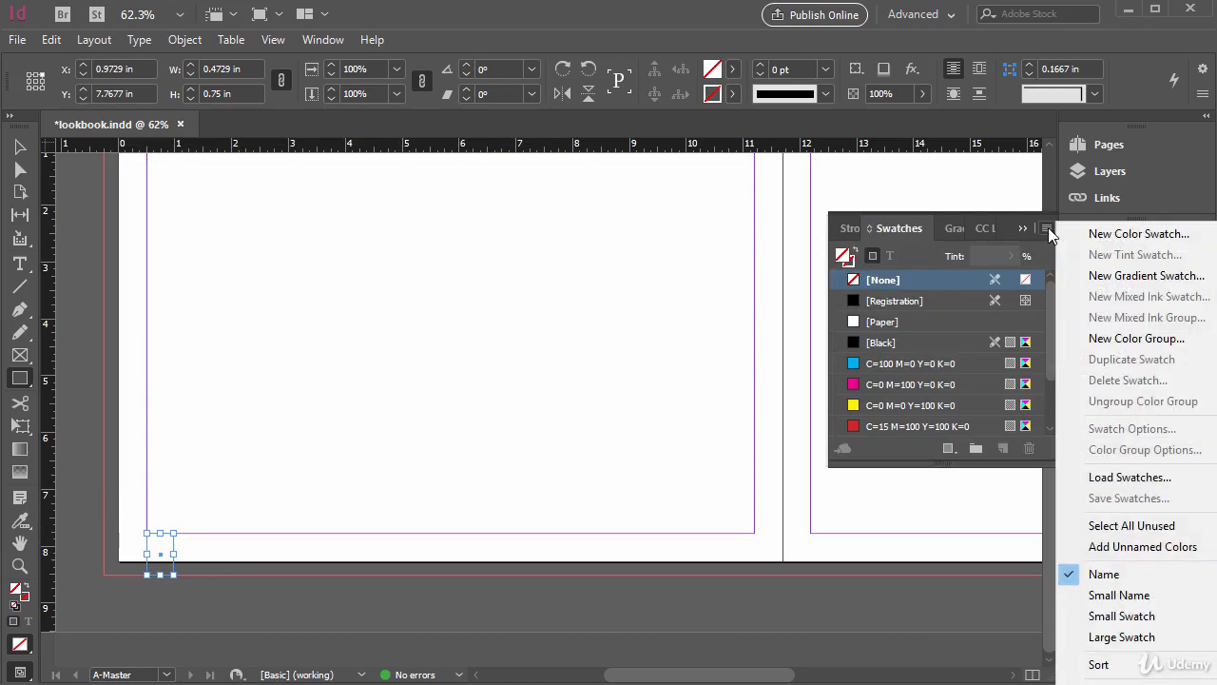
pyautogui.click(1103, 234)
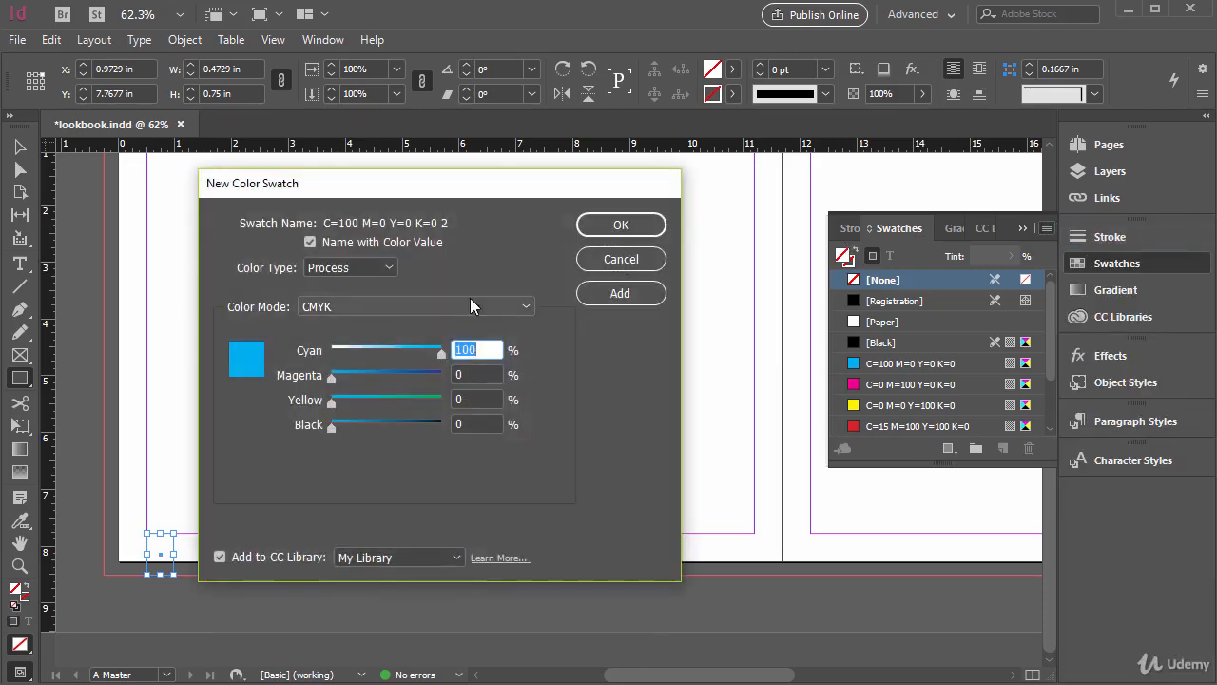
pyautogui.click(526, 307)
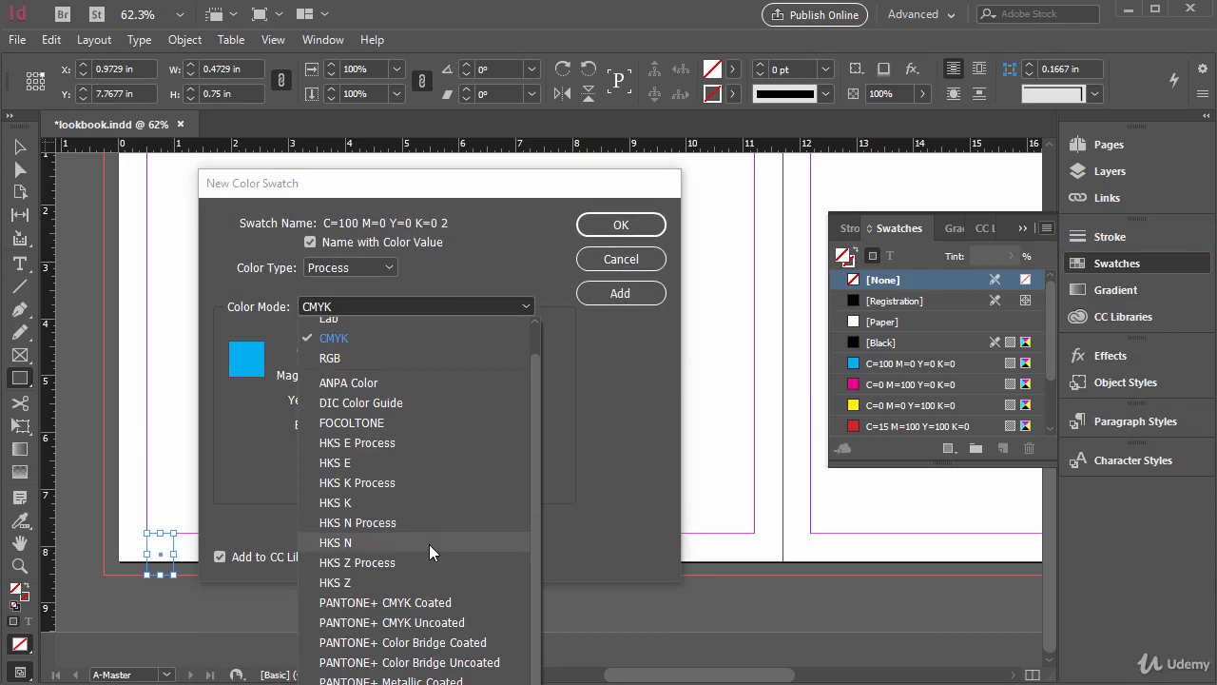
pyautogui.click(423, 603)
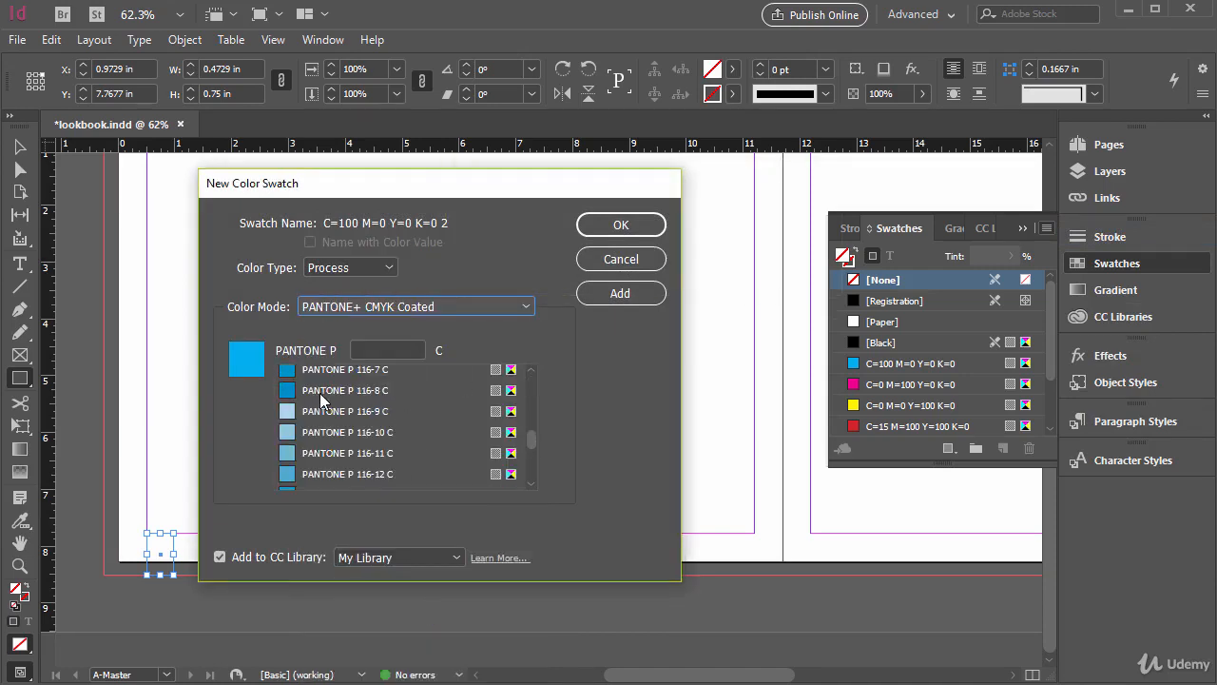
pyautogui.click(362, 397)
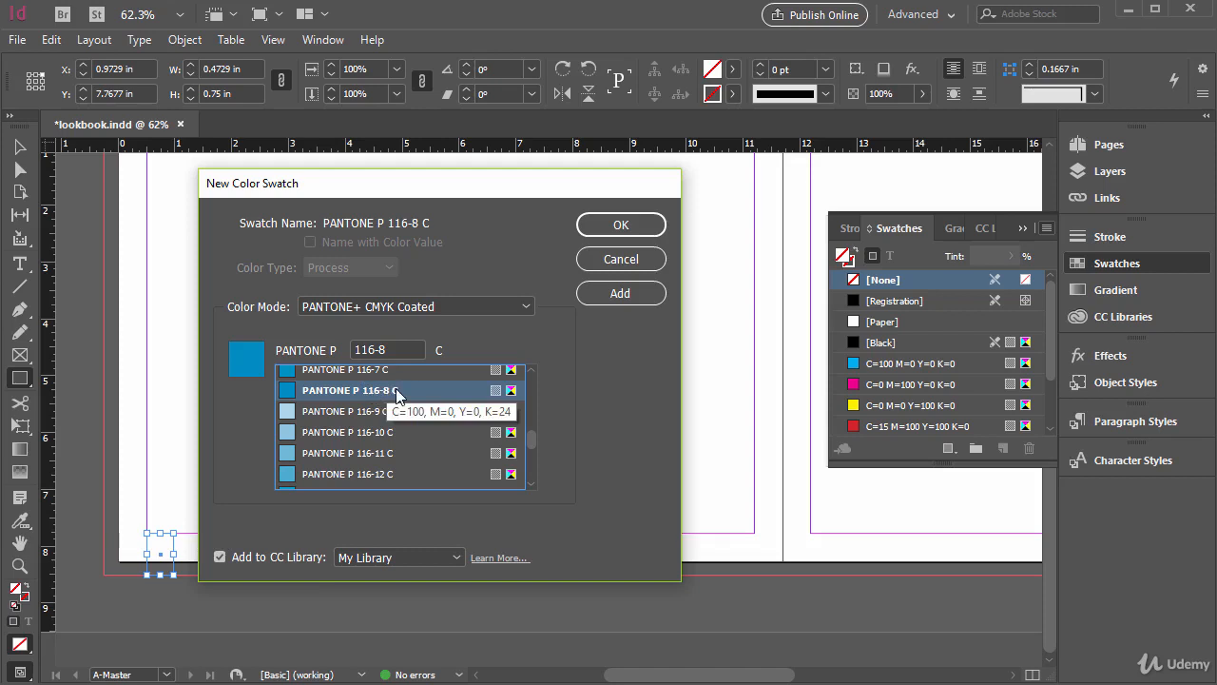
pyautogui.click(616, 293)
pyautogui.moveTo(536, 439); pyautogui.dragTo(538, 403)
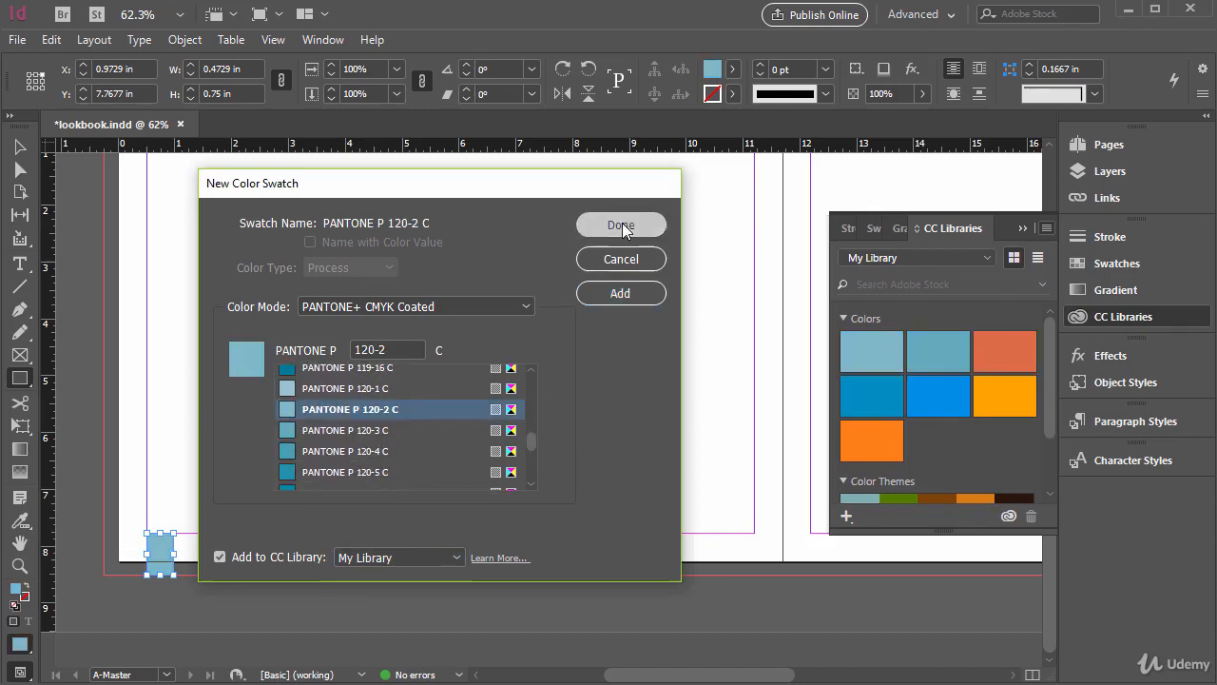
pyautogui.click(621, 226)
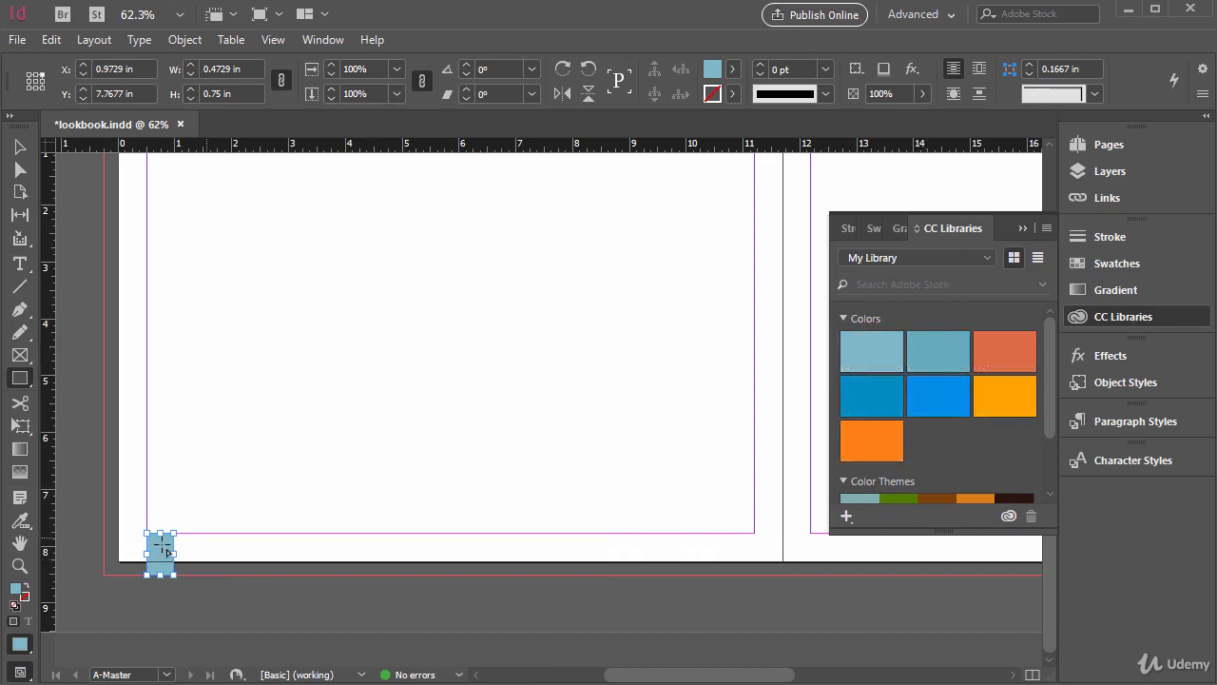
# - Fill the small rectangle with the PANTONE P 116-8 C blue from My Library and deselect it
pyautogui.click(863, 388)
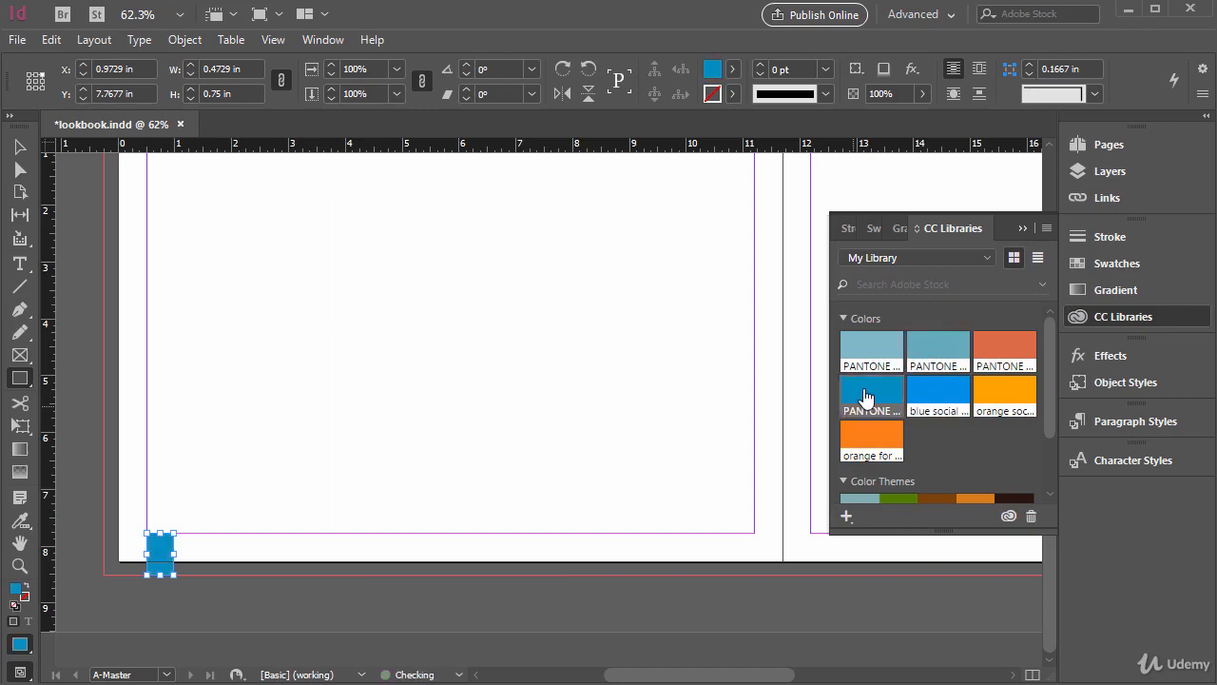
pyautogui.press('v')
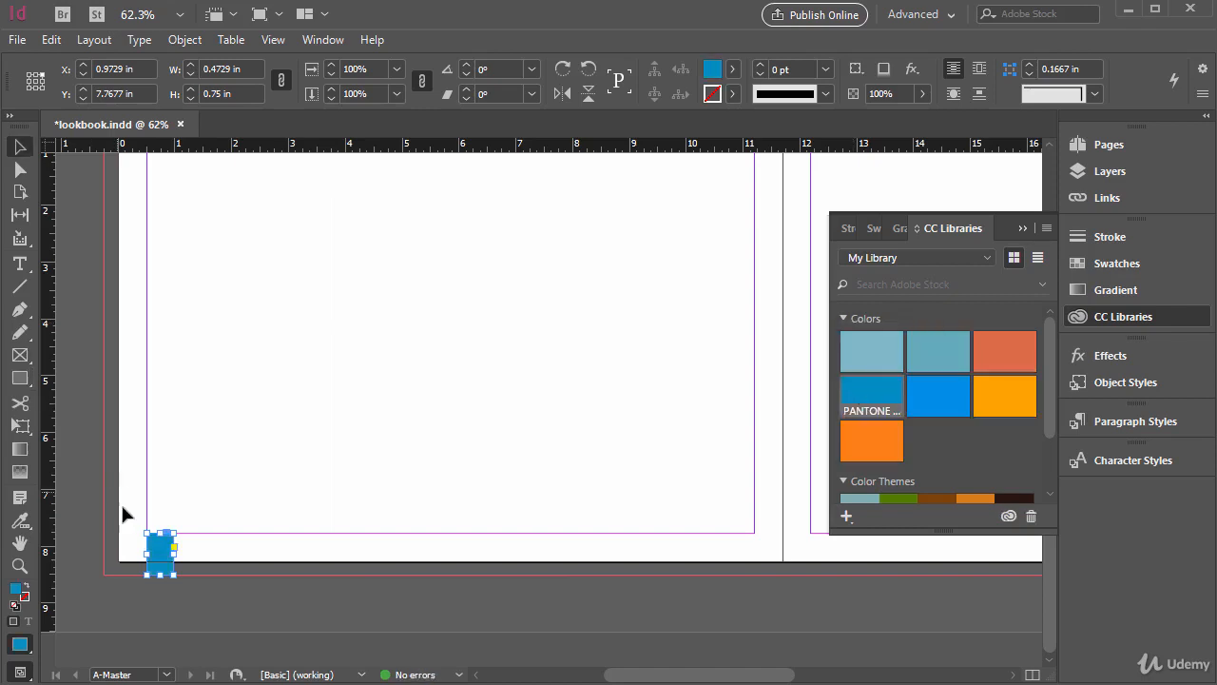
pyautogui.click(1020, 228)
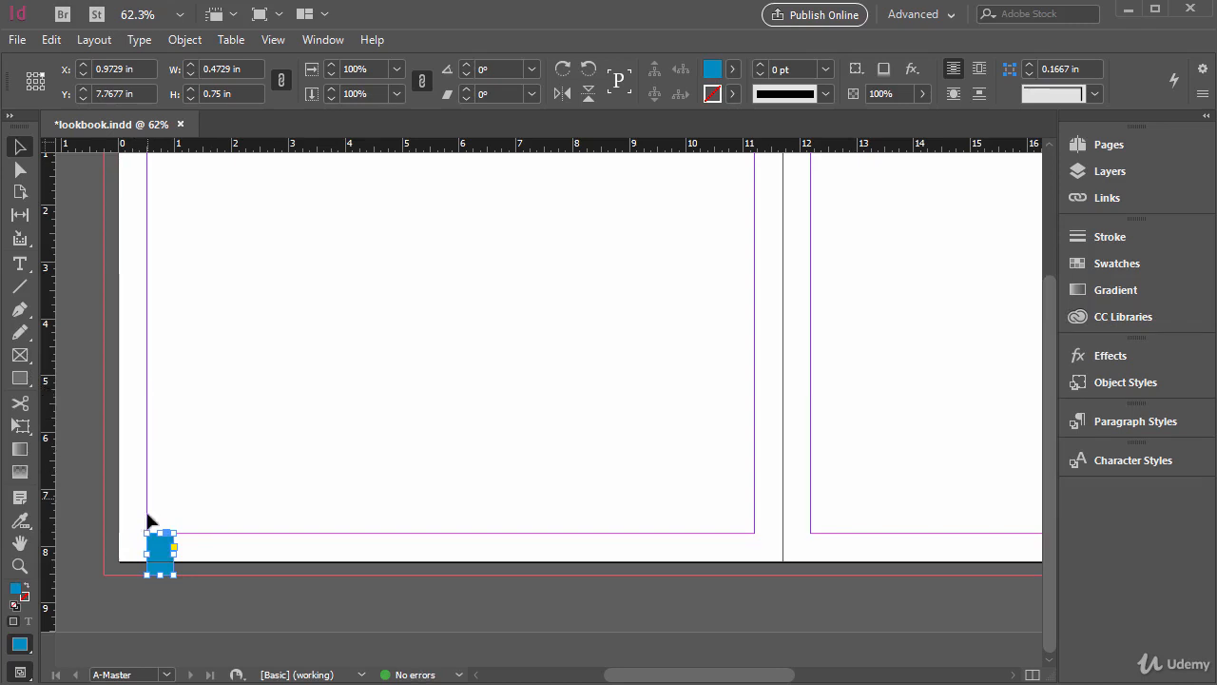
pyautogui.click(195, 537)
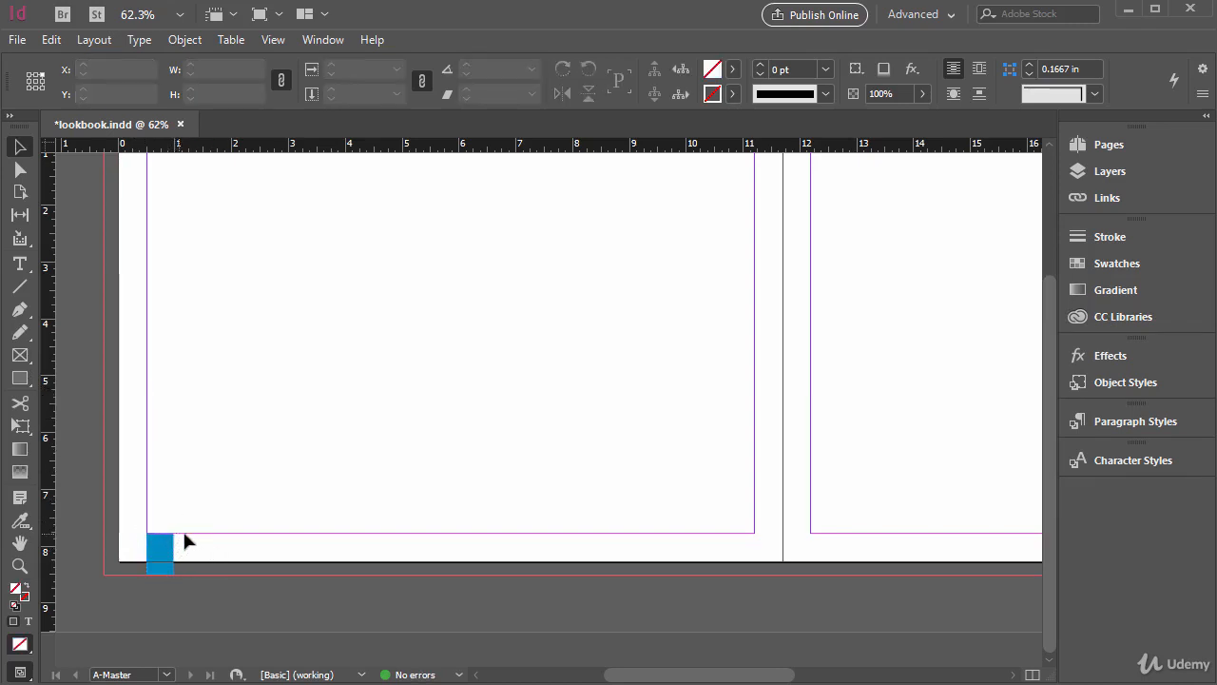
# - Duplicate the small blue rectangle to the right master page's bottom-right margin corner, its right edge at X 22.8858 in, and deselect it
pyautogui.moveTo(718, 674)
pyautogui.mouseDown()
pyautogui.moveTo(864, 676)
pyautogui.moveTo(689, 678)
pyautogui.moveTo(826, 678)
pyautogui.moveTo(707, 677)
pyautogui.mouseUp()
pyautogui.click(213, 555)
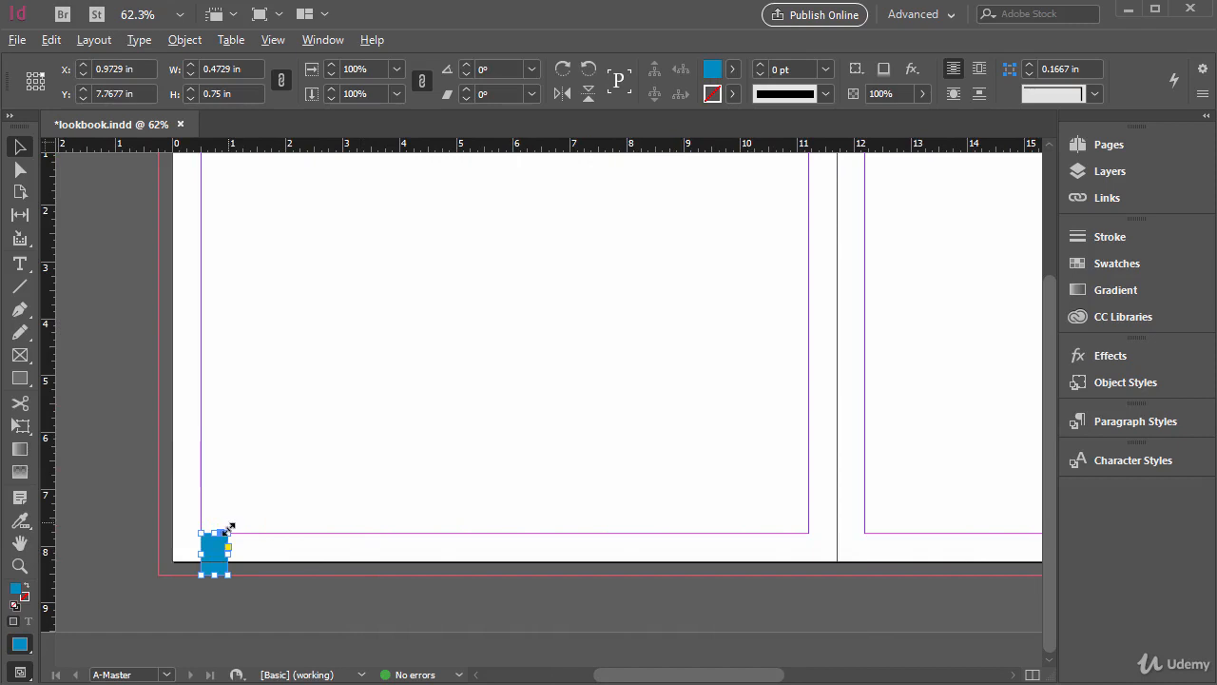
pyautogui.moveTo(217, 550); pyautogui.dragTo(811, 569)
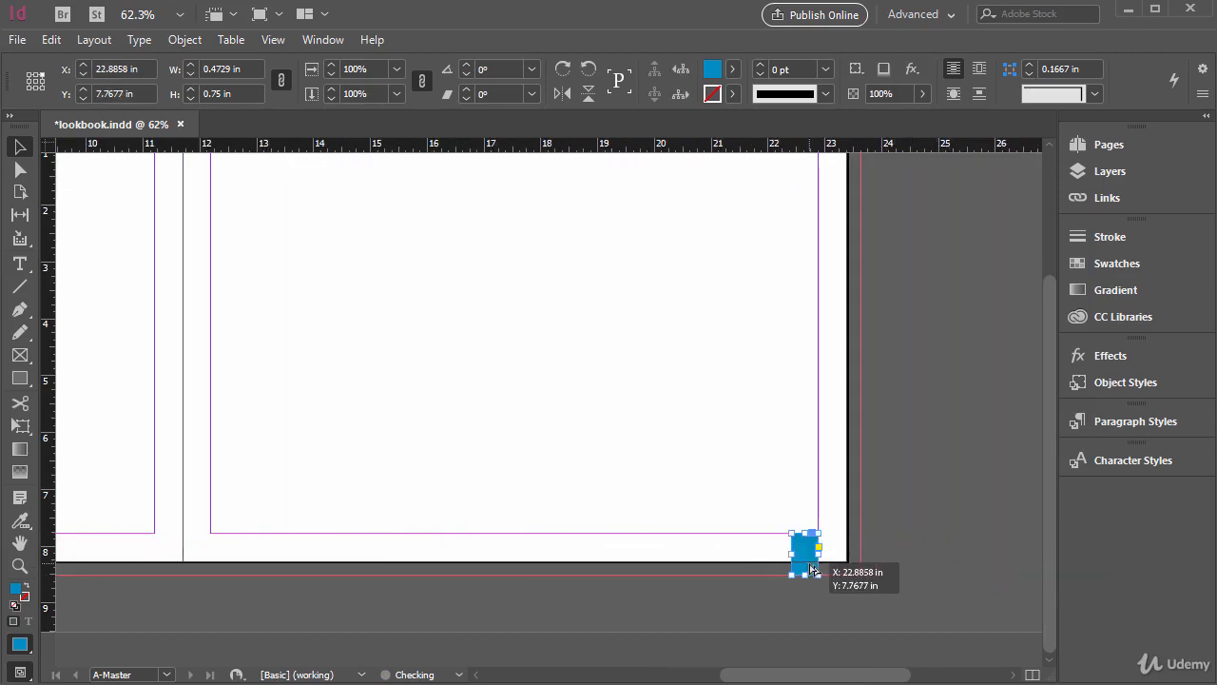
pyautogui.moveTo(830, 674); pyautogui.dragTo(698, 681)
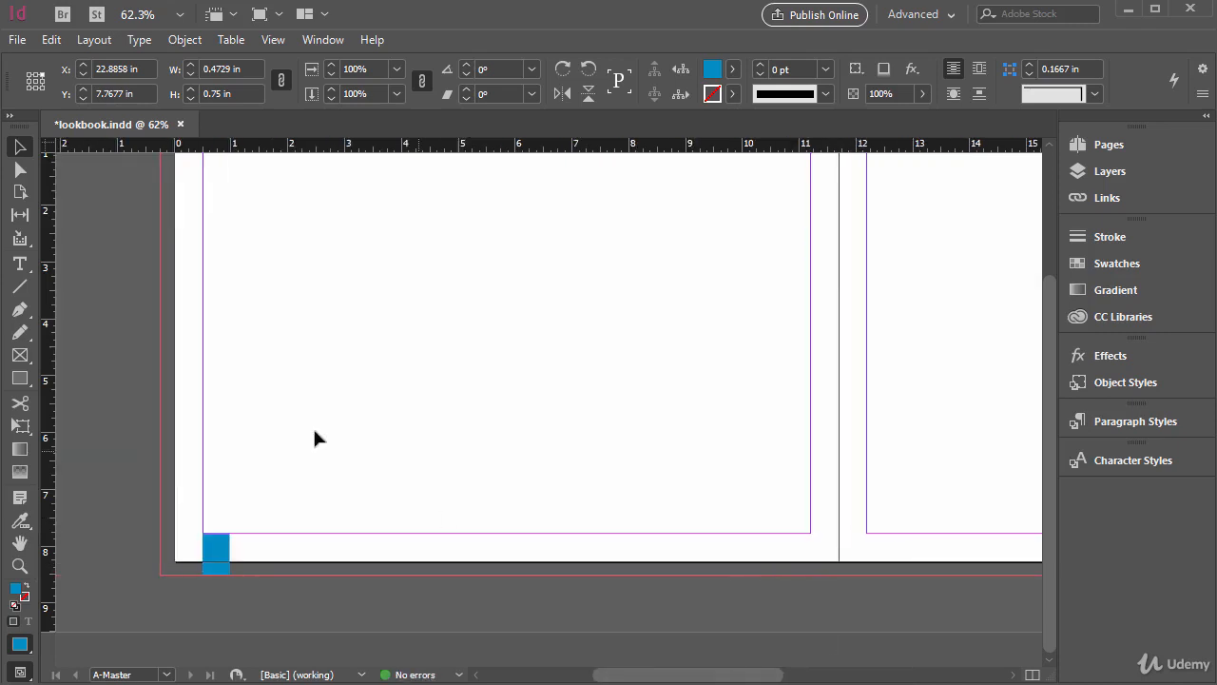
pyautogui.click(288, 443)
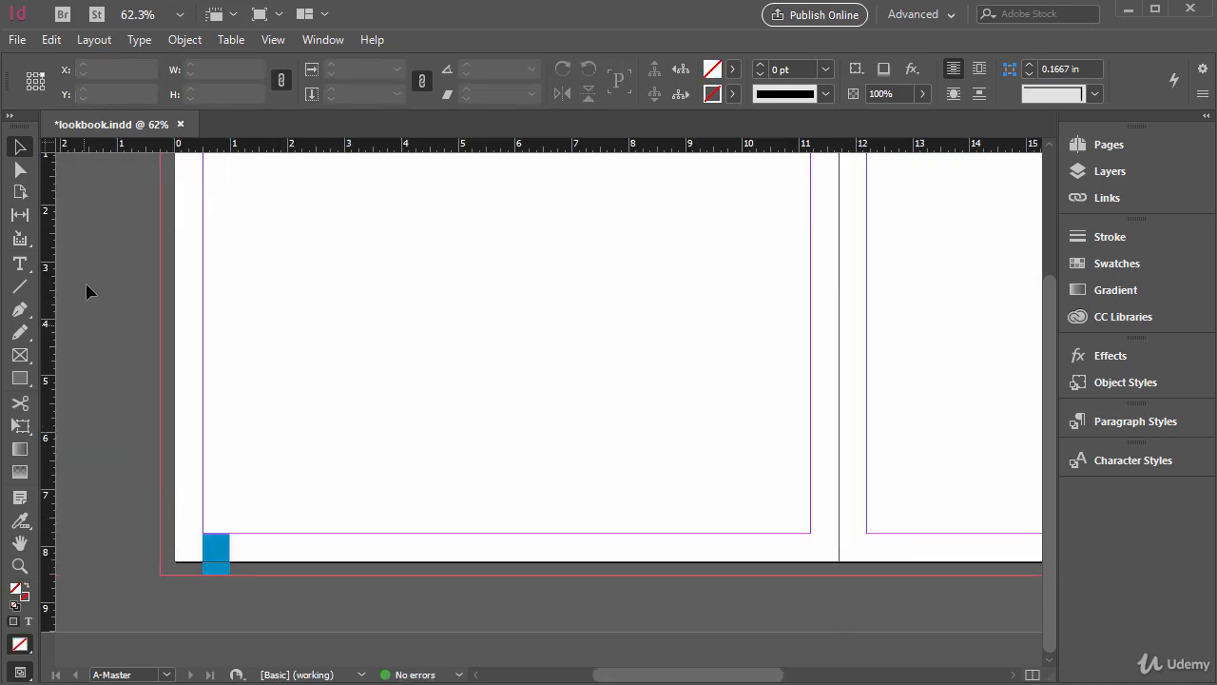
# - Create a text frame about 0.47 × 0.55 in containing 4 and place it over the left master page's blue rectangle
pyautogui.click(21, 266)
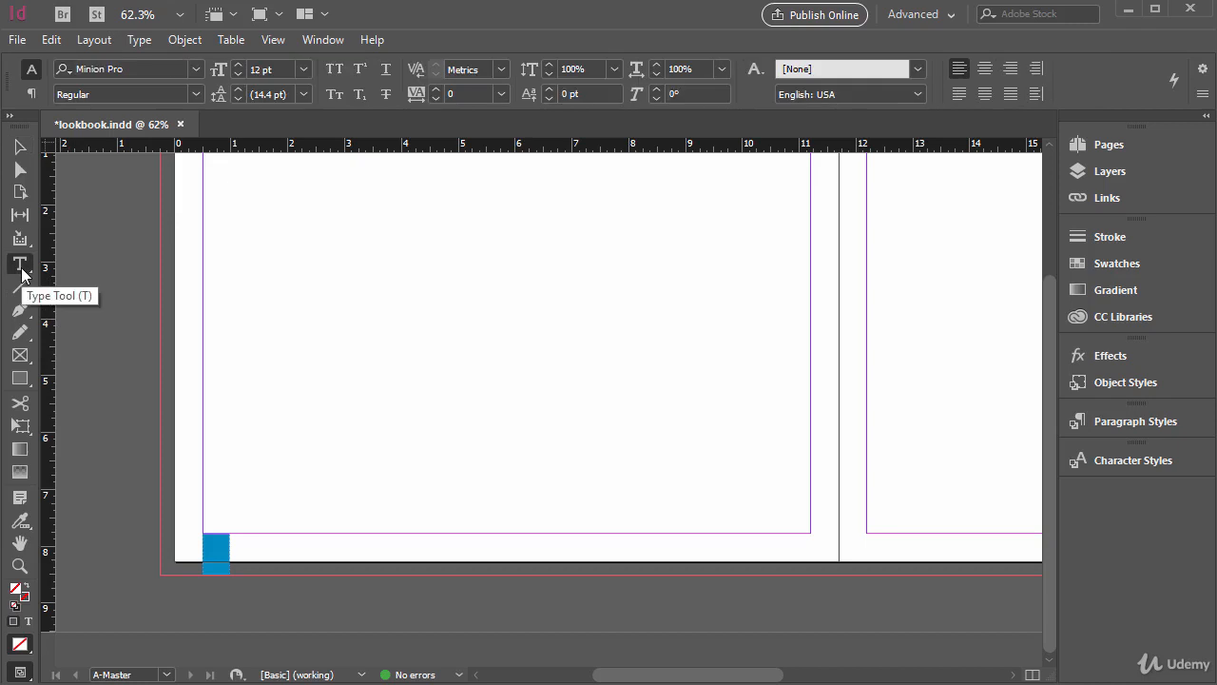
pyautogui.rightClick(22, 269)
pyautogui.click(90, 273)
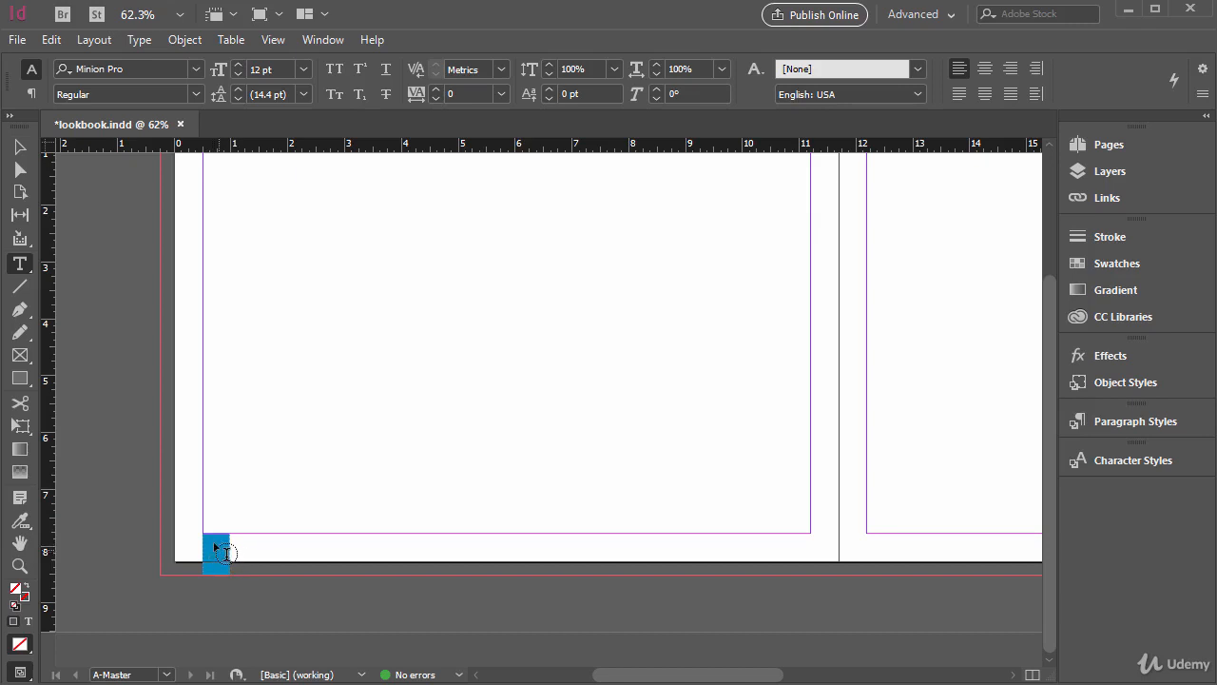
pyautogui.moveTo(308, 292); pyautogui.dragTo(335, 323)
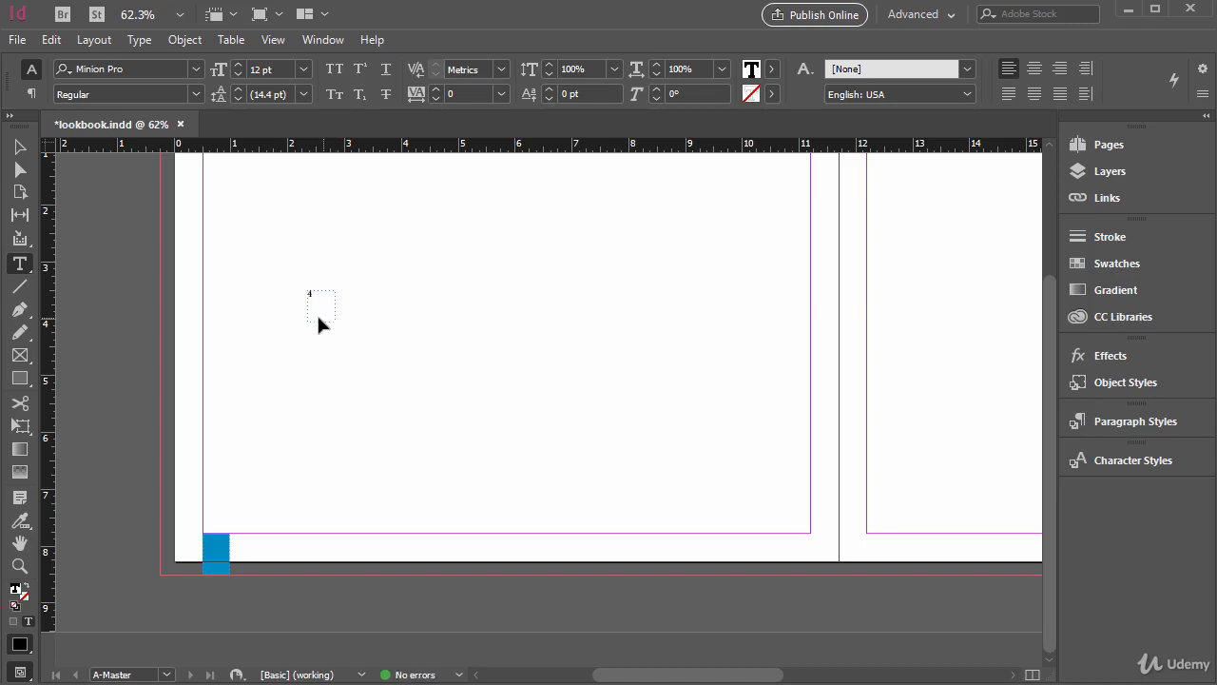
pyautogui.press('Escape')
pyautogui.moveTo(320, 304); pyautogui.dragTo(219, 553)
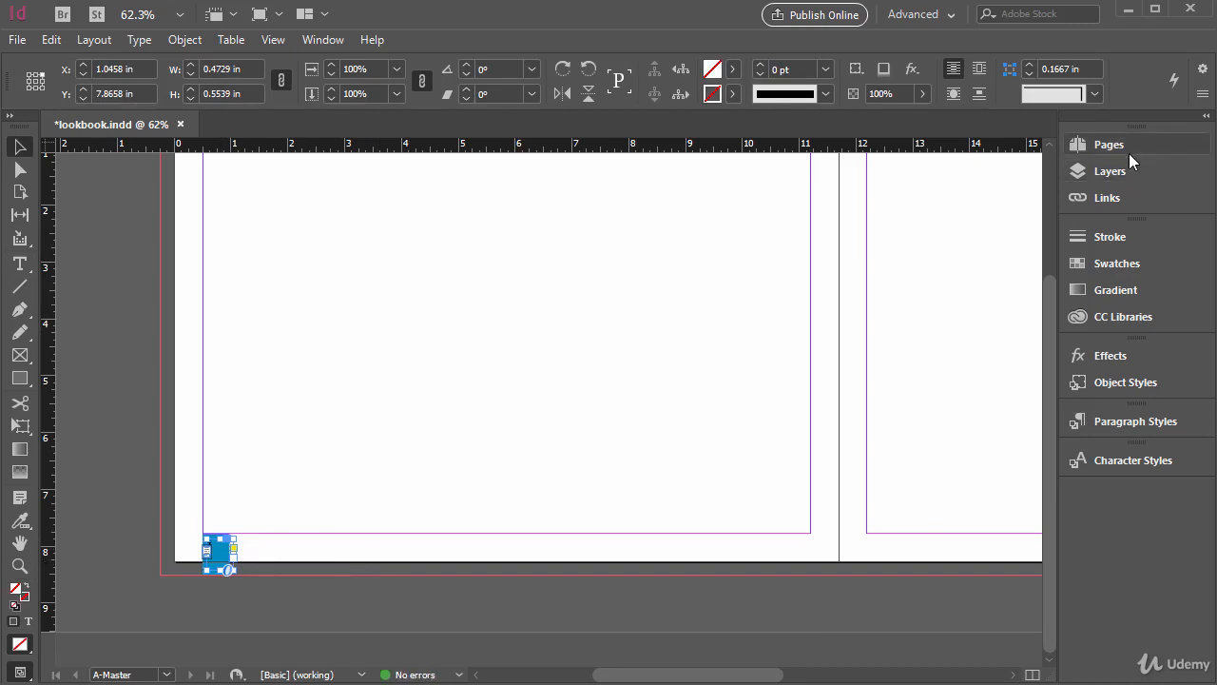
# - Inspect the number on pages 4 and 6, and return to the A-Master spread
pyautogui.click(1129, 153)
pyautogui.doubleClick(915, 363)
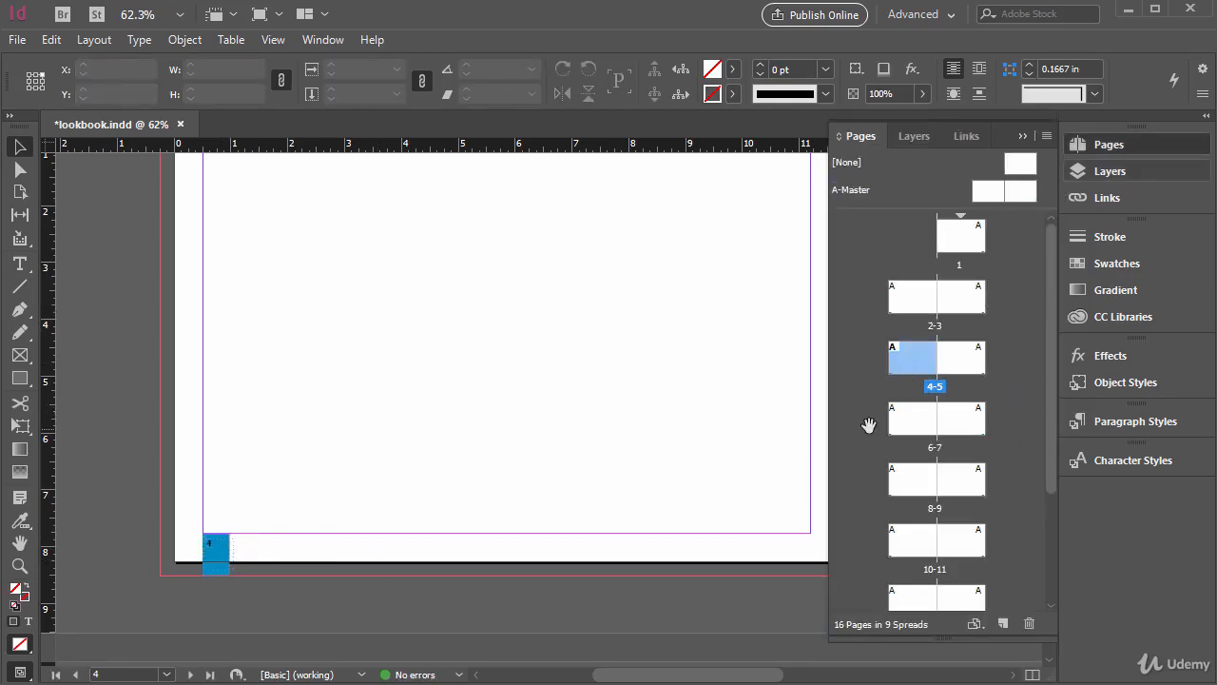
pyautogui.doubleClick(918, 421)
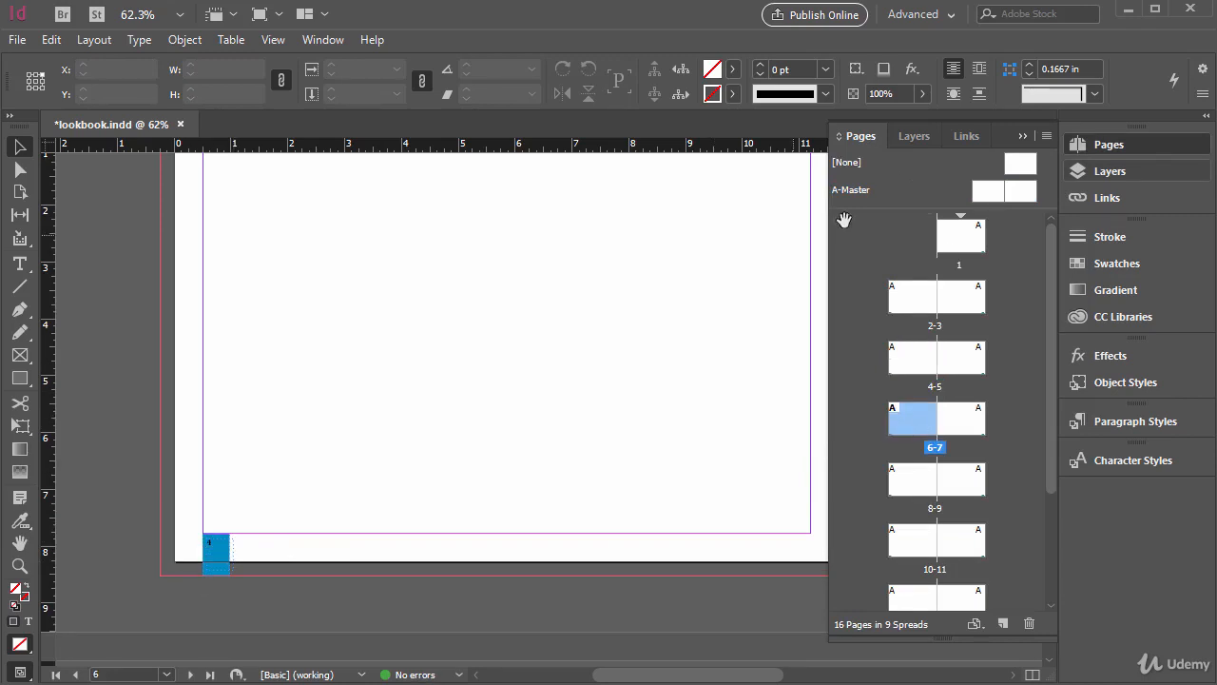
pyautogui.doubleClick(989, 192)
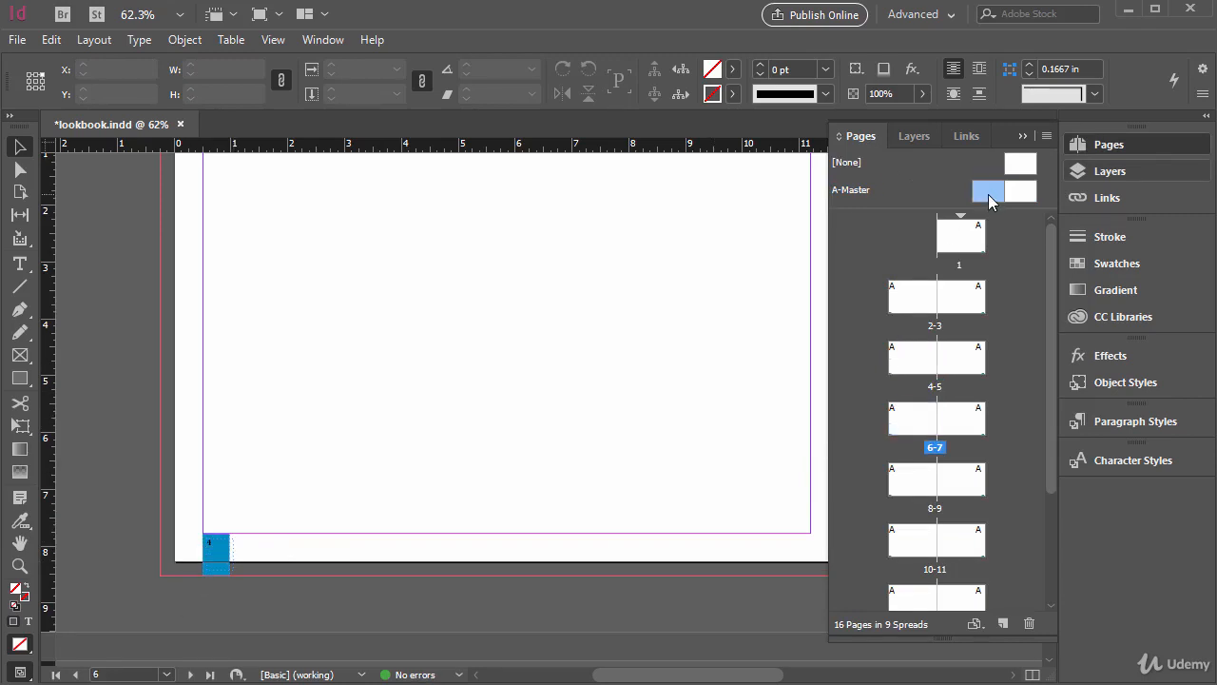
# - Replace the typed 4 on the left master page with a Current Page Number marker
pyautogui.doubleClick(220, 543)
pyautogui.moveTo(221, 543); pyautogui.dragTo(179, 543)
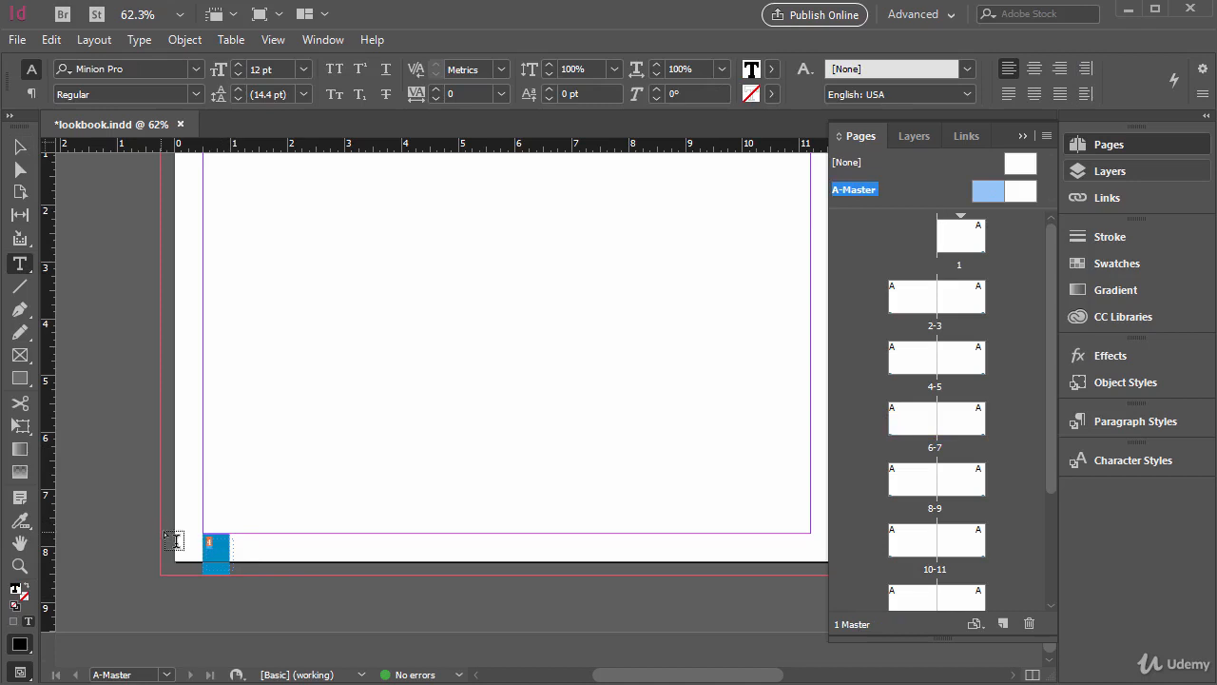
pyautogui.click(146, 42)
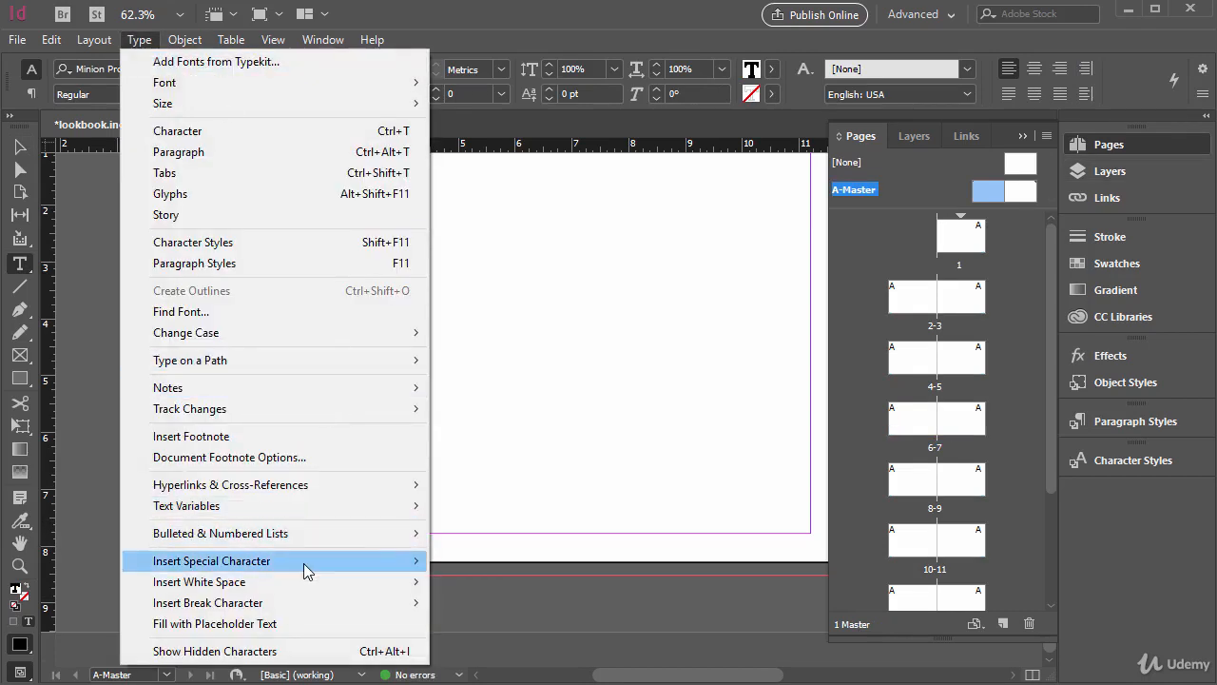
pyautogui.moveTo(304, 563)
pyautogui.moveTo(499, 584)
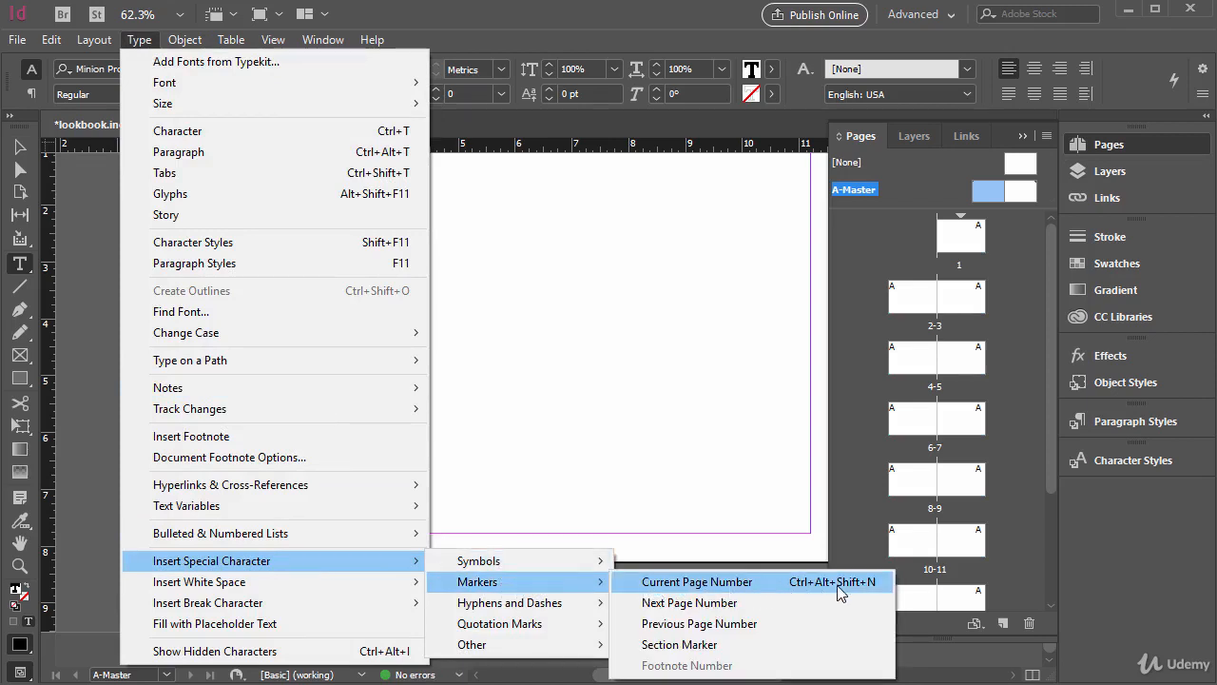
pyautogui.click(740, 585)
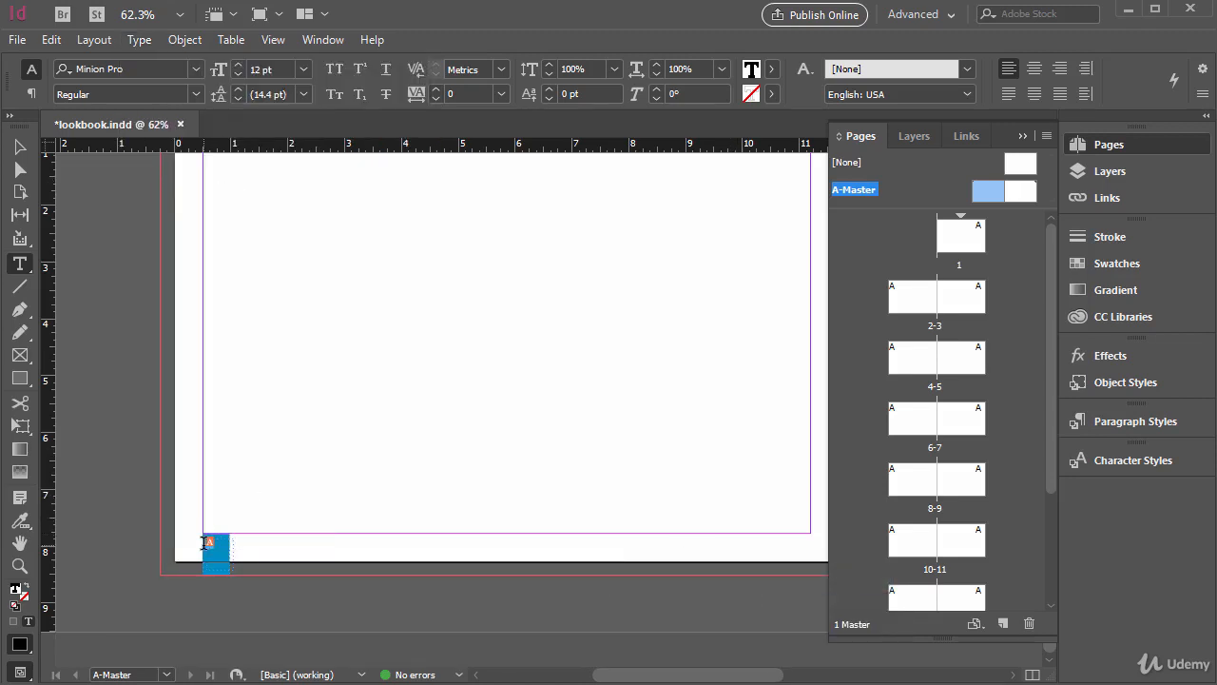
# - Set the left page number marker to Ebrima at 24 pt and shift its frame slightly within the blue rectangle
pyautogui.click(305, 69)
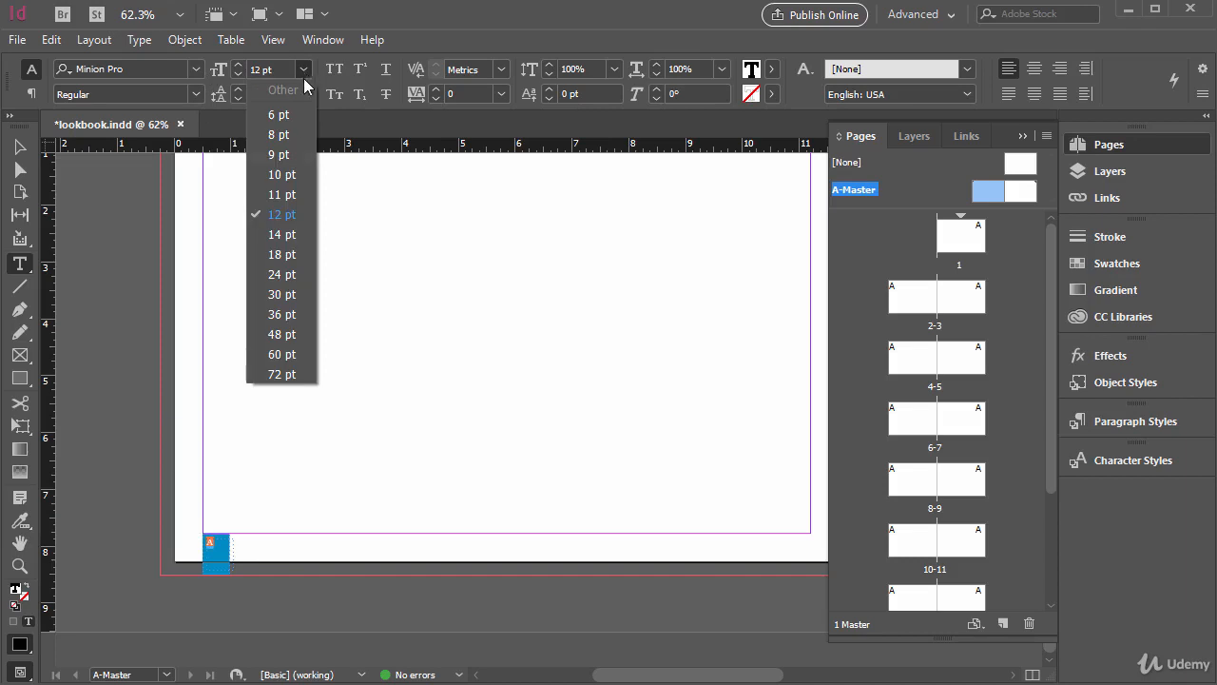
pyautogui.click(280, 255)
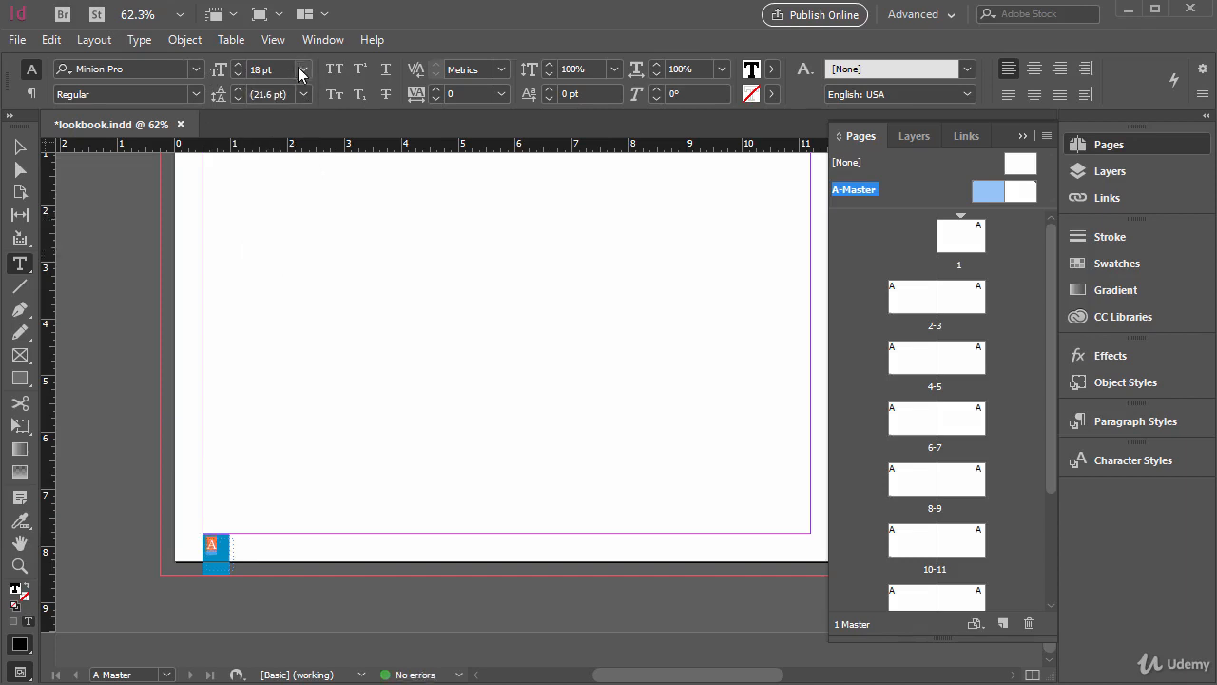
pyautogui.doubleClick(217, 548)
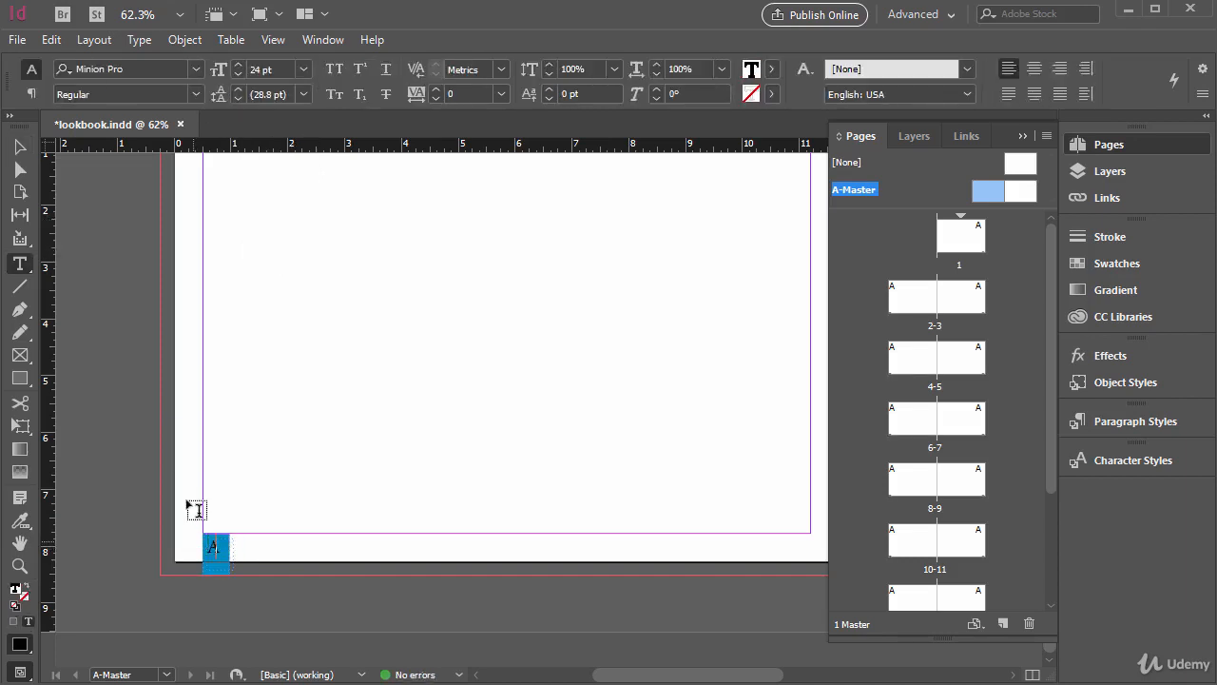
pyautogui.hotkey('ctrl', 'a')
pyautogui.click(191, 68)
pyautogui.click(163, 264)
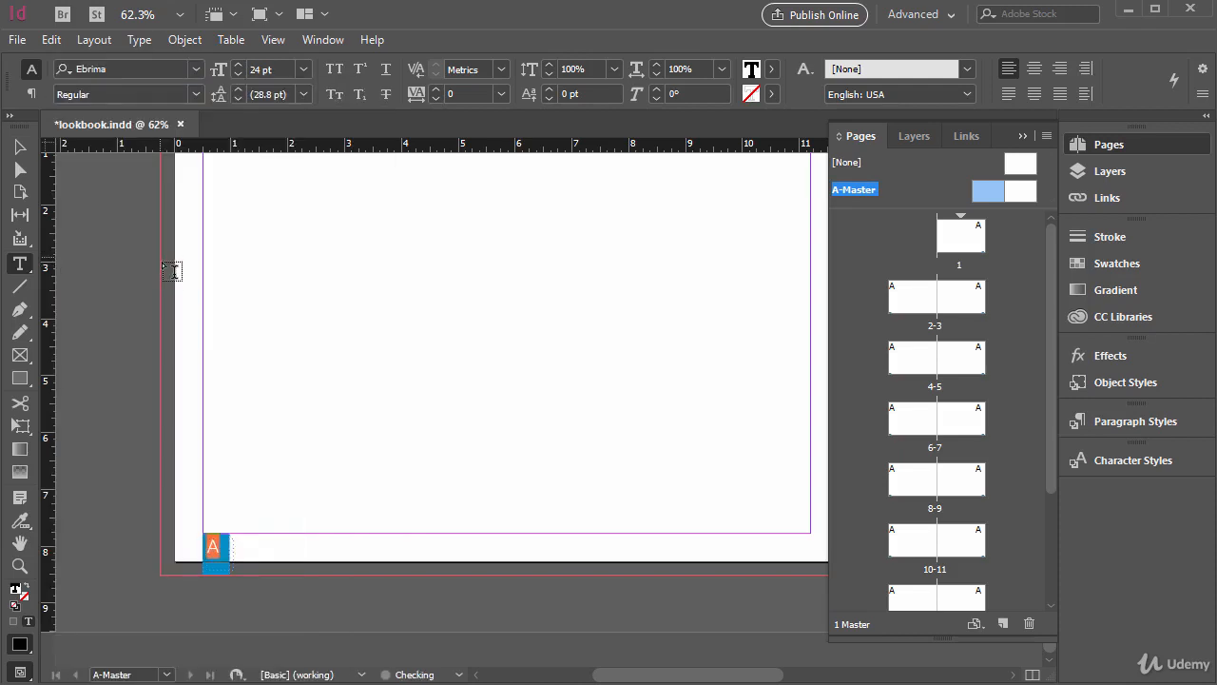
pyautogui.press('Escape')
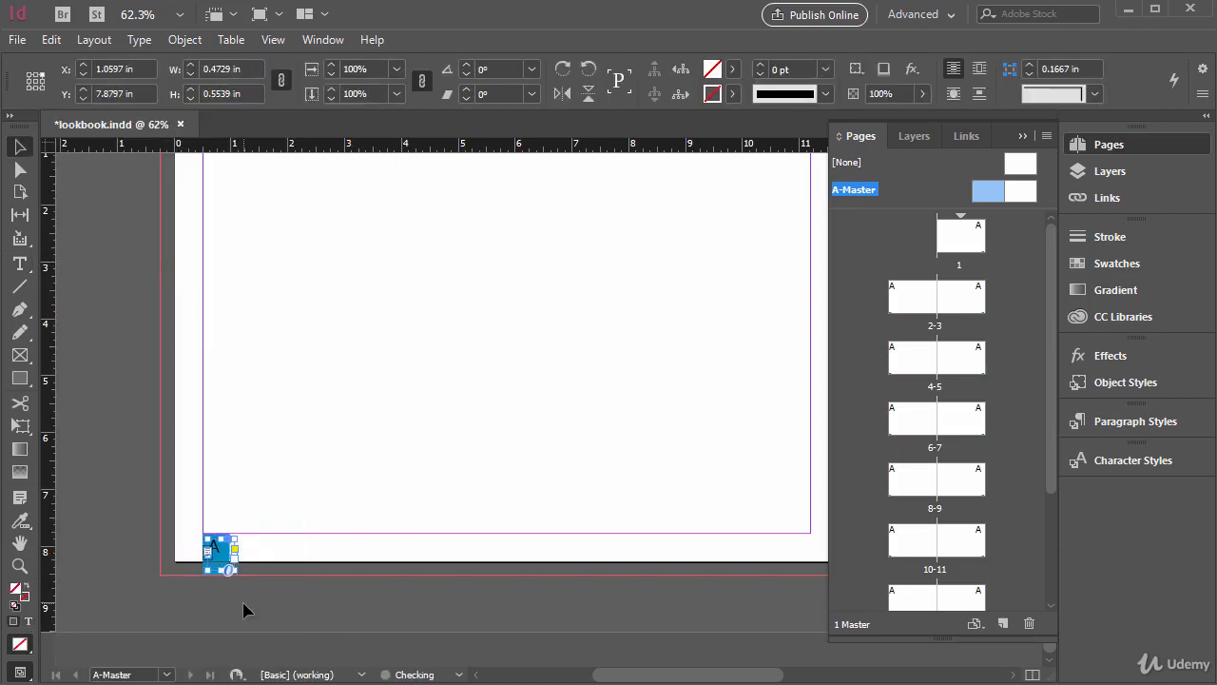
pyautogui.click(249, 522)
# - Color the left master page's number marker with the [Paper] swatch
pyautogui.doubleClick(223, 554)
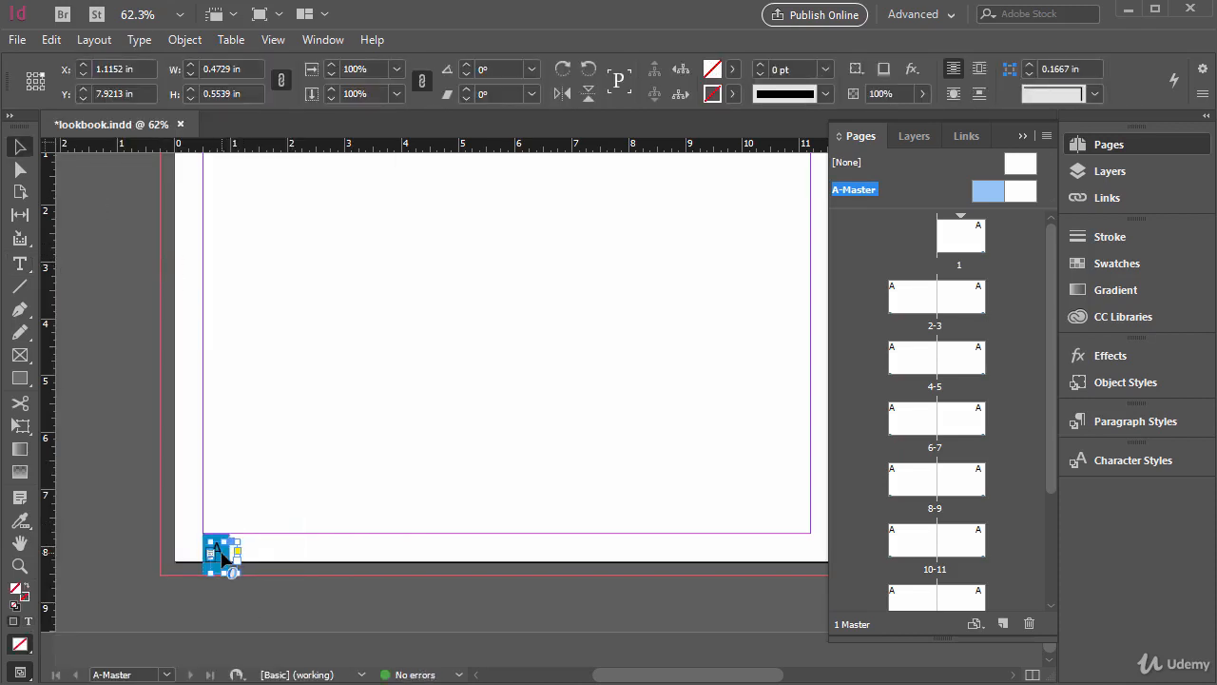
pyautogui.moveTo(224, 551); pyautogui.dragTo(204, 550)
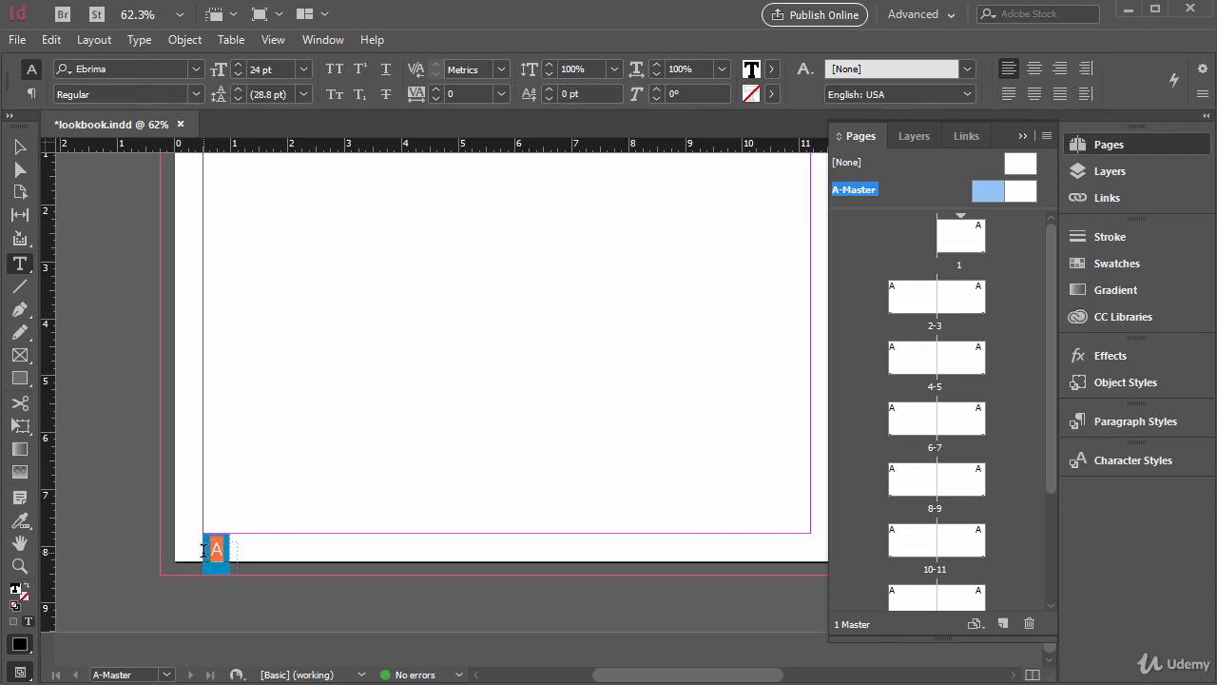
pyautogui.click(772, 69)
pyautogui.click(1107, 258)
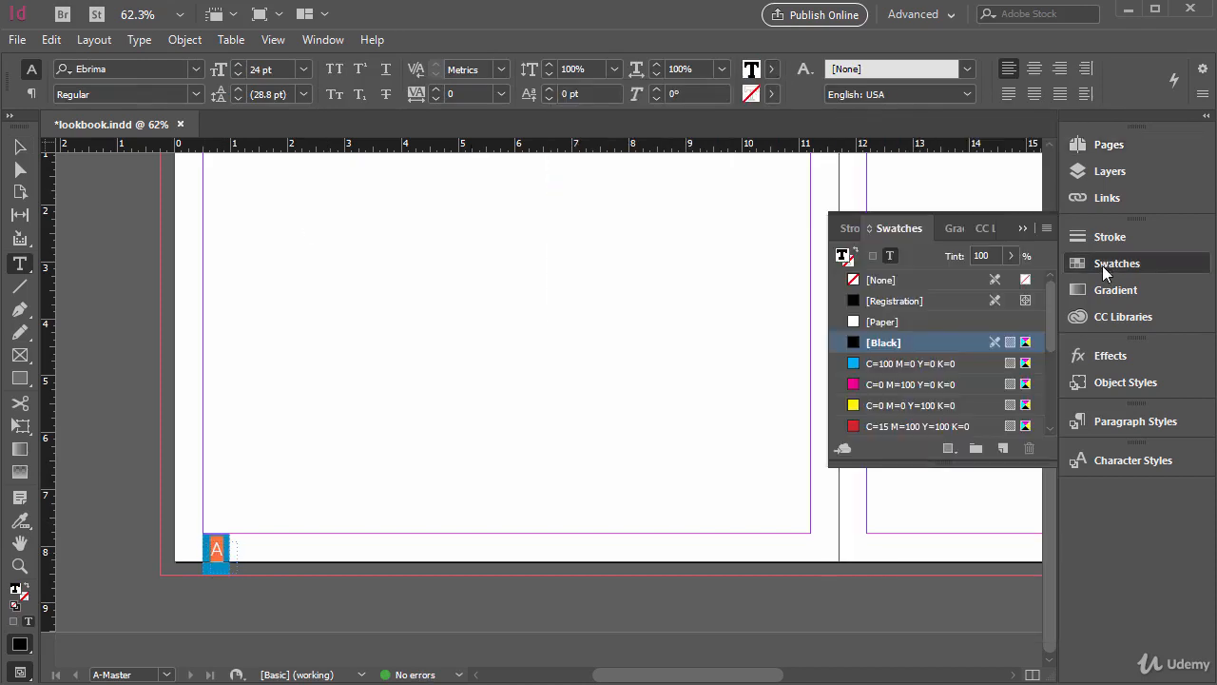
pyautogui.click(888, 323)
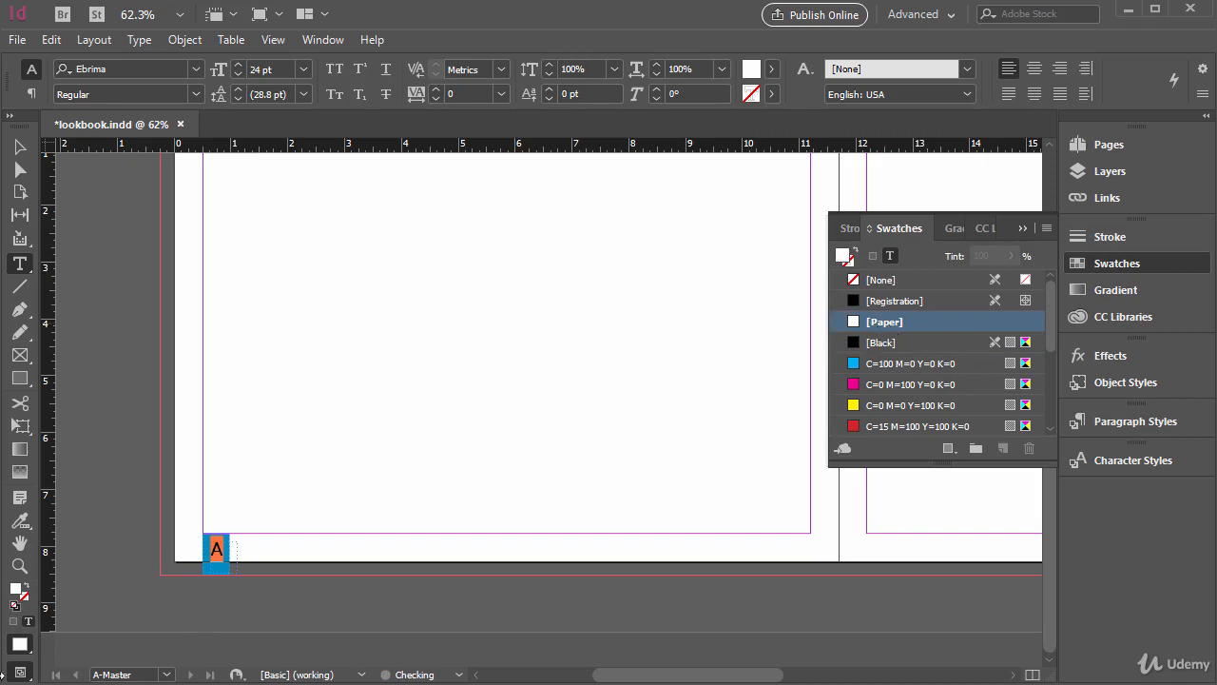
pyautogui.press('Escape')
pyautogui.press('/')
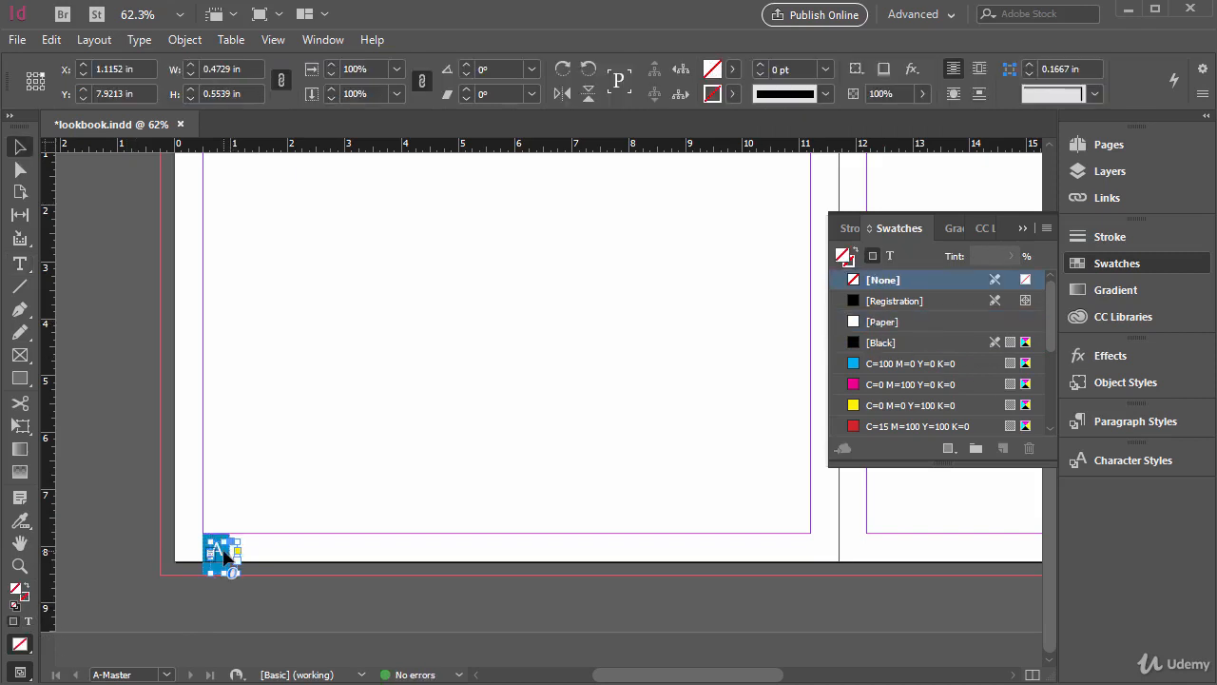
# - Duplicate the page number frame onto the right master page's blue rectangle, matching its edges, and center its text
pyautogui.moveTo(225, 557); pyautogui.dragTo(968, 551)
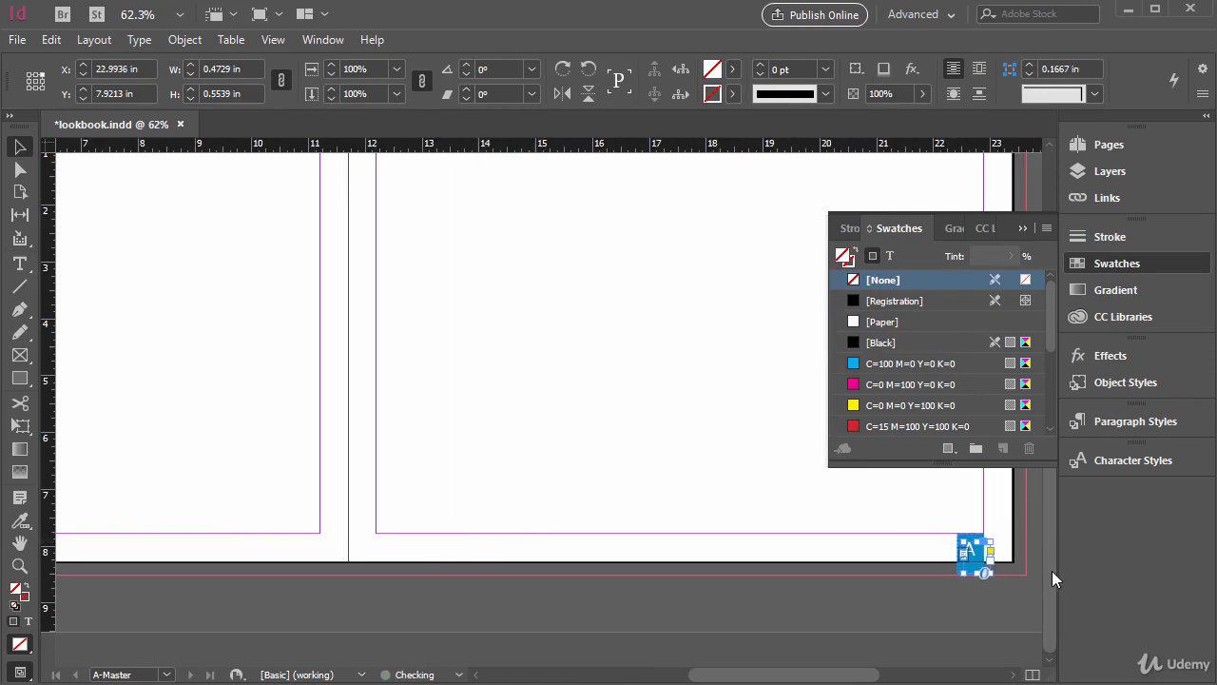
pyautogui.hotkey('ctrl', '=')
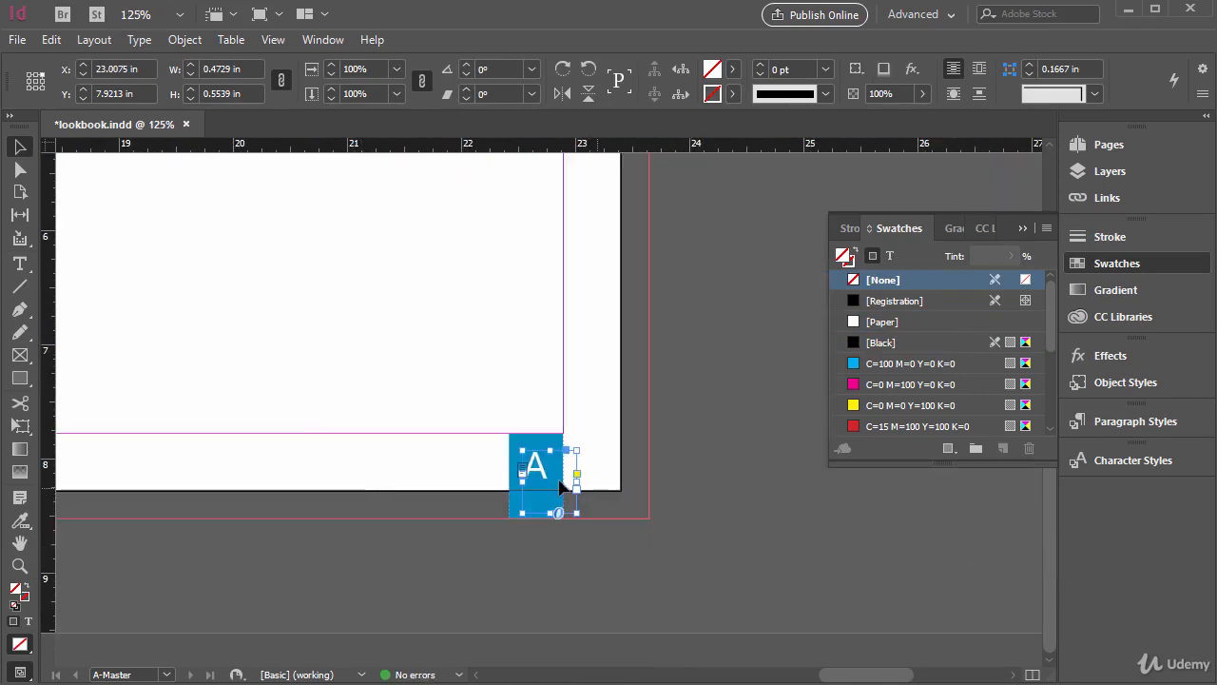
pyautogui.moveTo(524, 484); pyautogui.dragTo(495, 469)
pyautogui.doubleClick(516, 463)
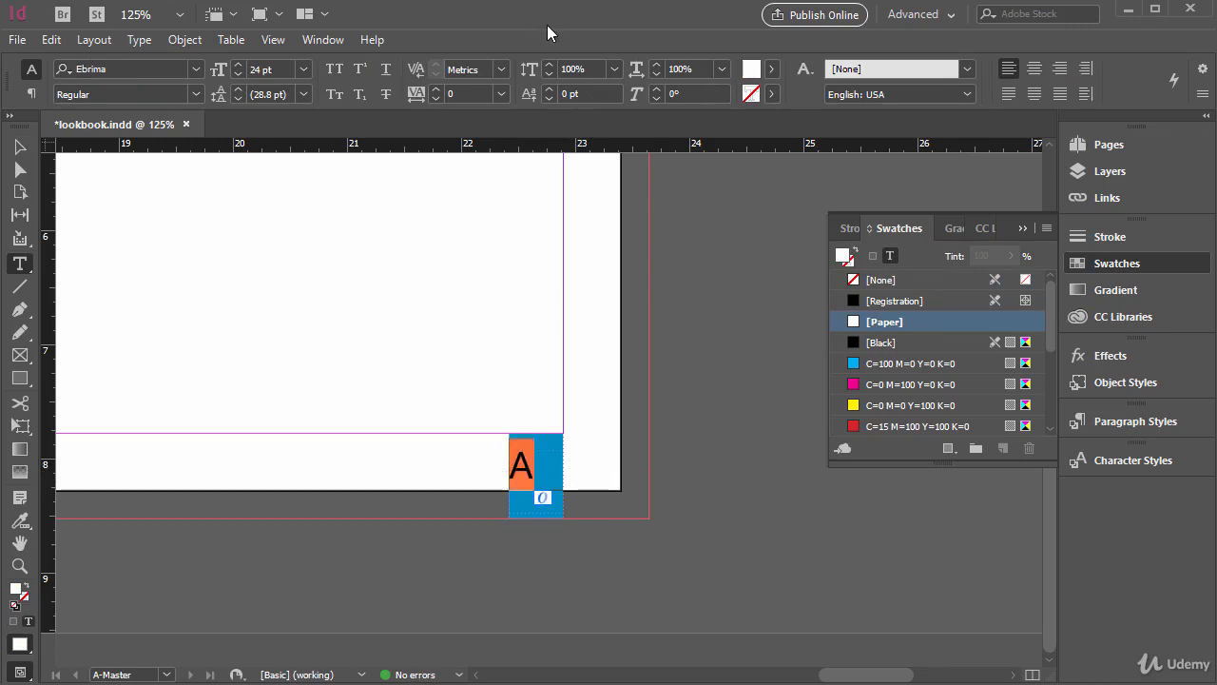
pyautogui.click(1035, 68)
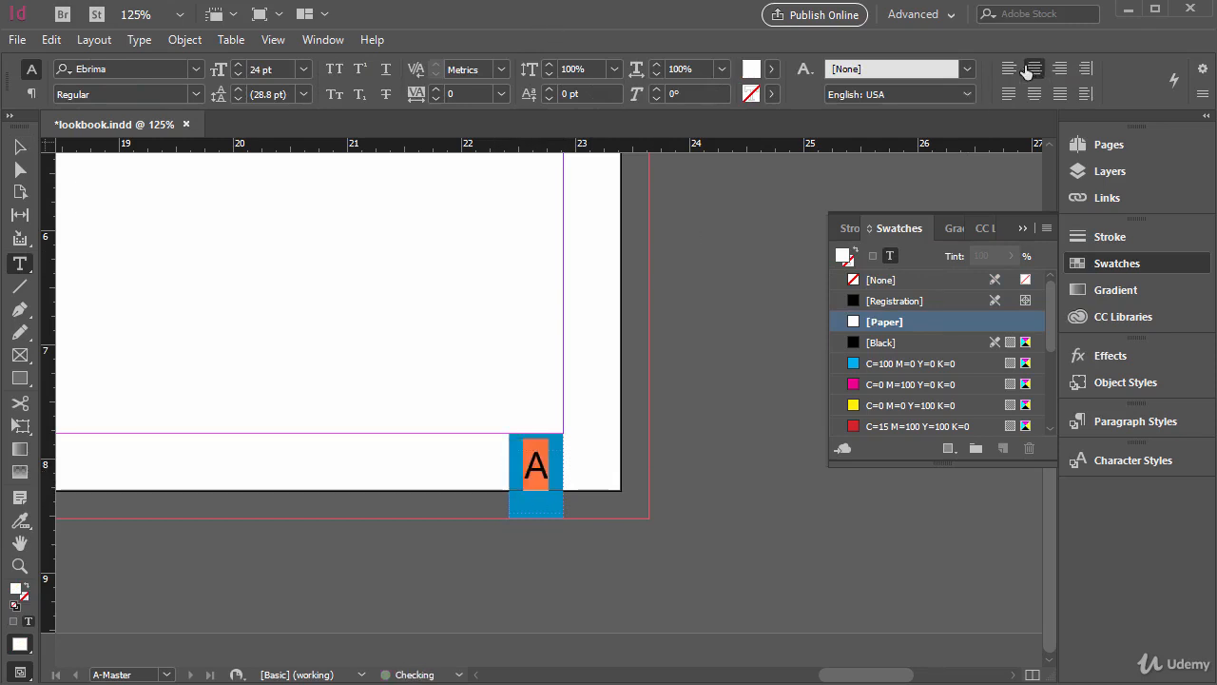
# - Align the left page number frame with the sides of its blue rectangle at X 0.9729 in and center its text
pyautogui.moveTo(842, 676); pyautogui.dragTo(604, 676)
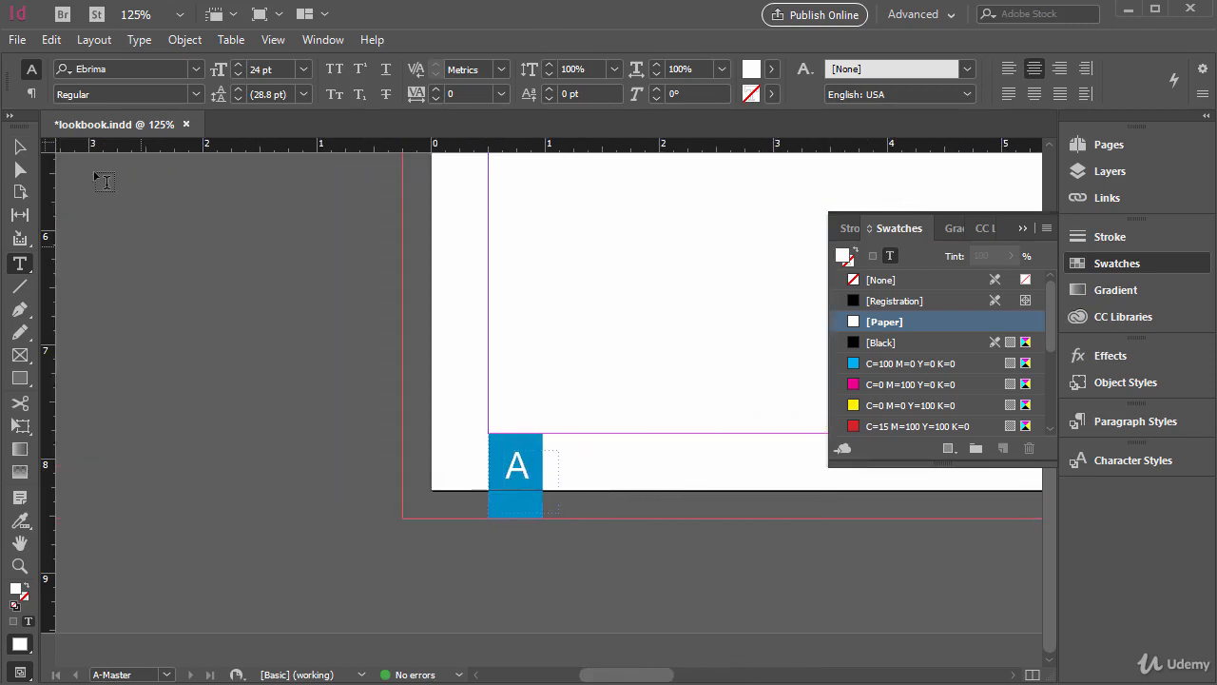
pyautogui.click(19, 146)
pyautogui.click(518, 476)
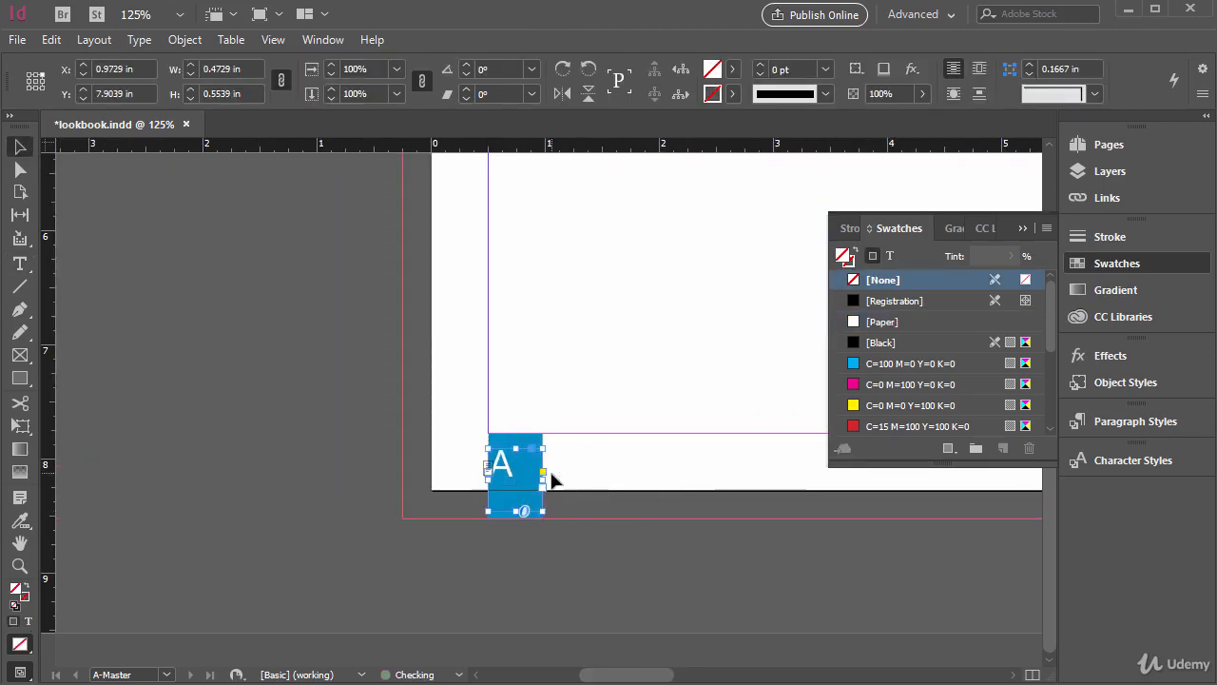
pyautogui.doubleClick(513, 466)
pyautogui.press('Escape')
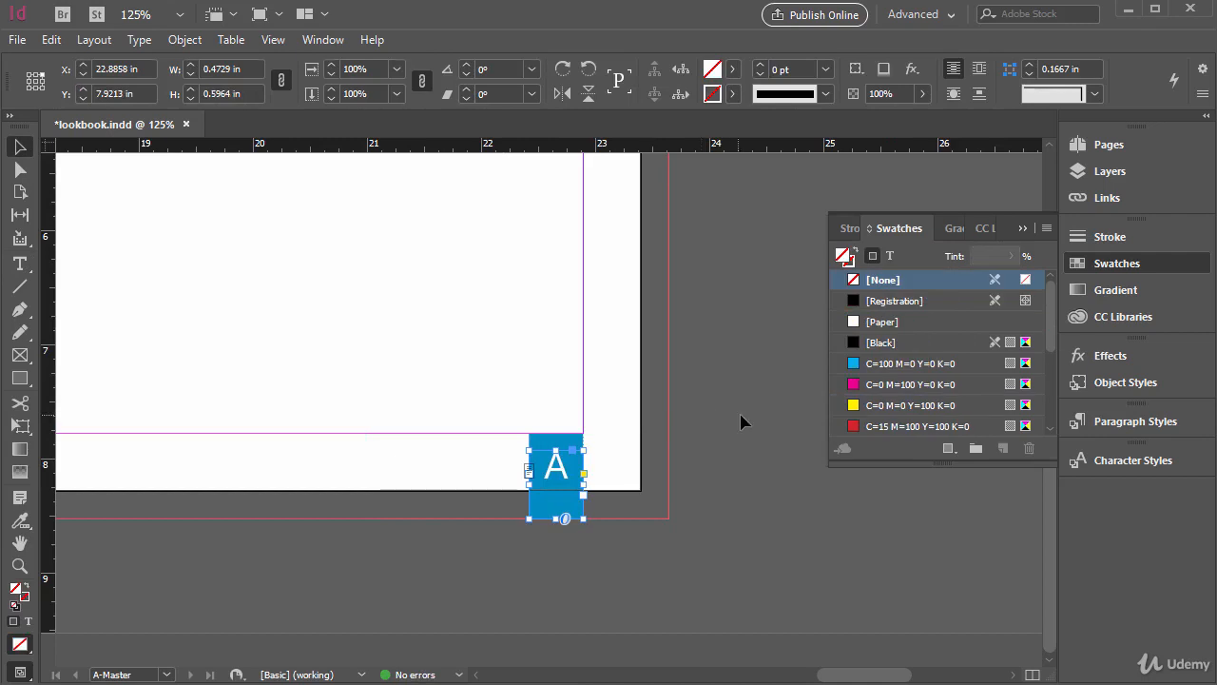
# - Add a horizontal guide at the top edge of the right page number frame and align the left page number frame to it
pyautogui.click(742, 421)
pyautogui.moveTo(265, 145); pyautogui.dragTo(730, 451)
pyautogui.moveTo(868, 681); pyautogui.dragTo(627, 677)
pyautogui.click(558, 453)
pyautogui.moveTo(558, 453); pyautogui.dragTo(560, 454)
pyautogui.click(699, 610)
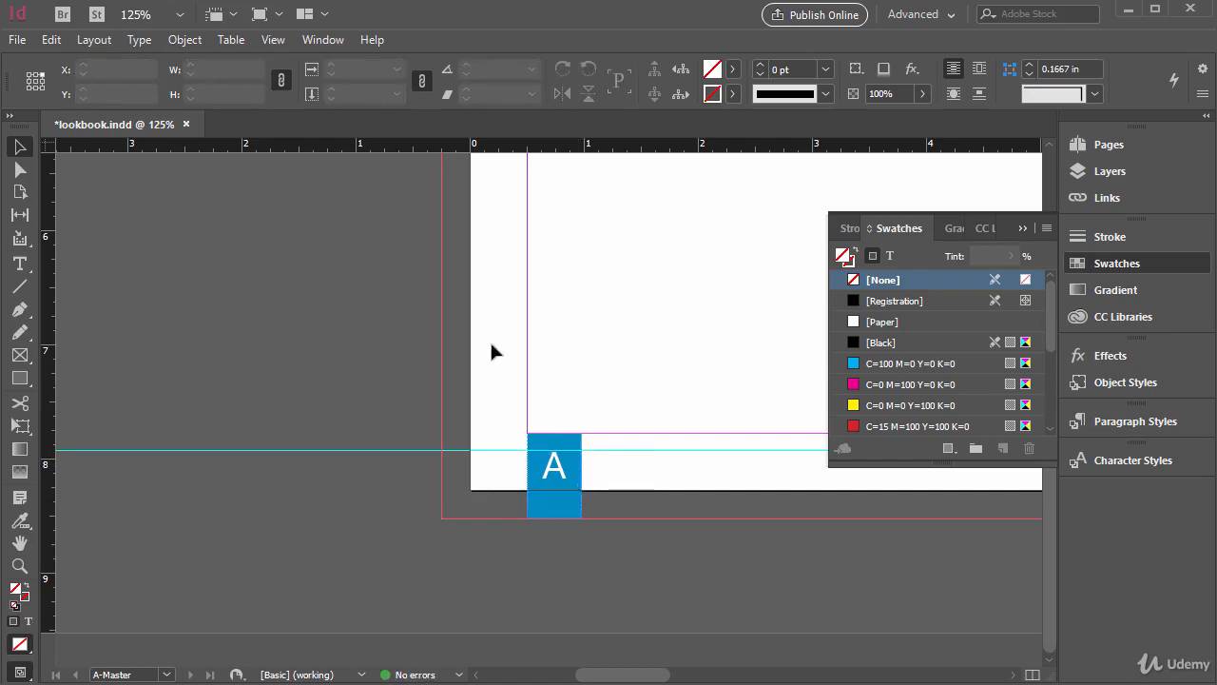
# - Move the horizontal guide below the master spread to Y 9.4344 in
pyautogui.moveTo(613, 679); pyautogui.dragTo(625, 663)
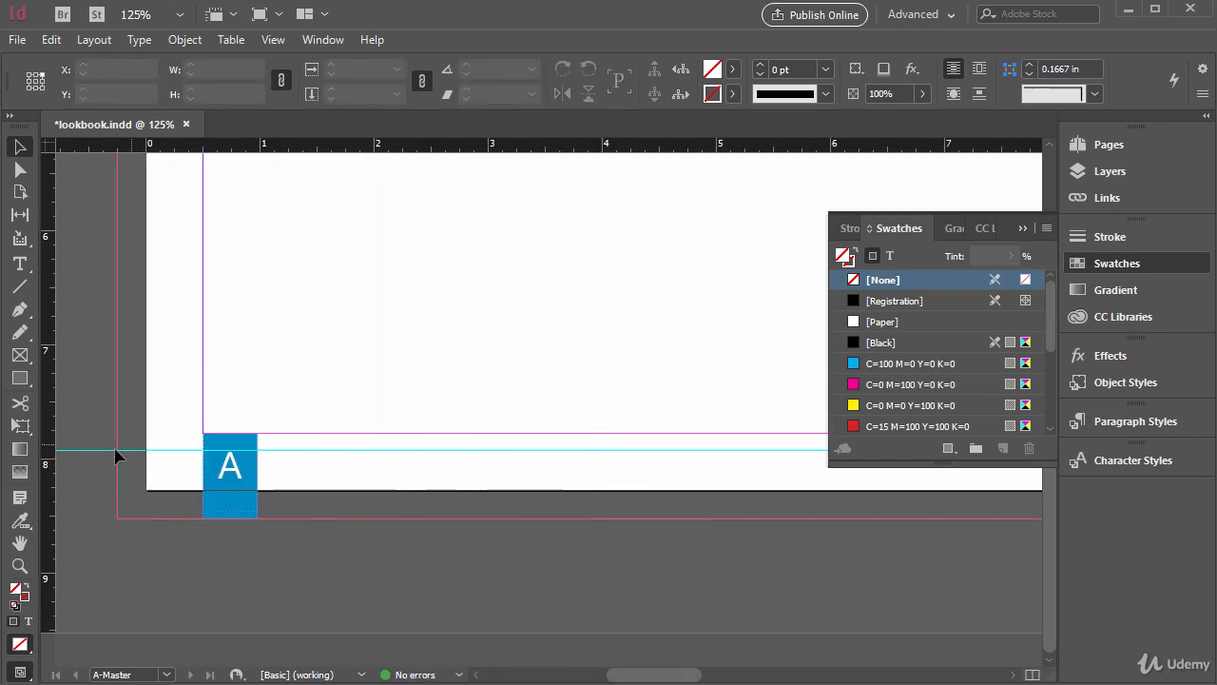
pyautogui.hotkey('ctrl', '-')
pyautogui.hotkey('ctrl', '-')
pyautogui.moveTo(234, 522); pyautogui.dragTo(203, 628)
pyautogui.moveTo(636, 678); pyautogui.dragTo(677, 678)
# - Check the automatic page numbers on document pages 2, 4, 6 and 7
pyautogui.click(1106, 146)
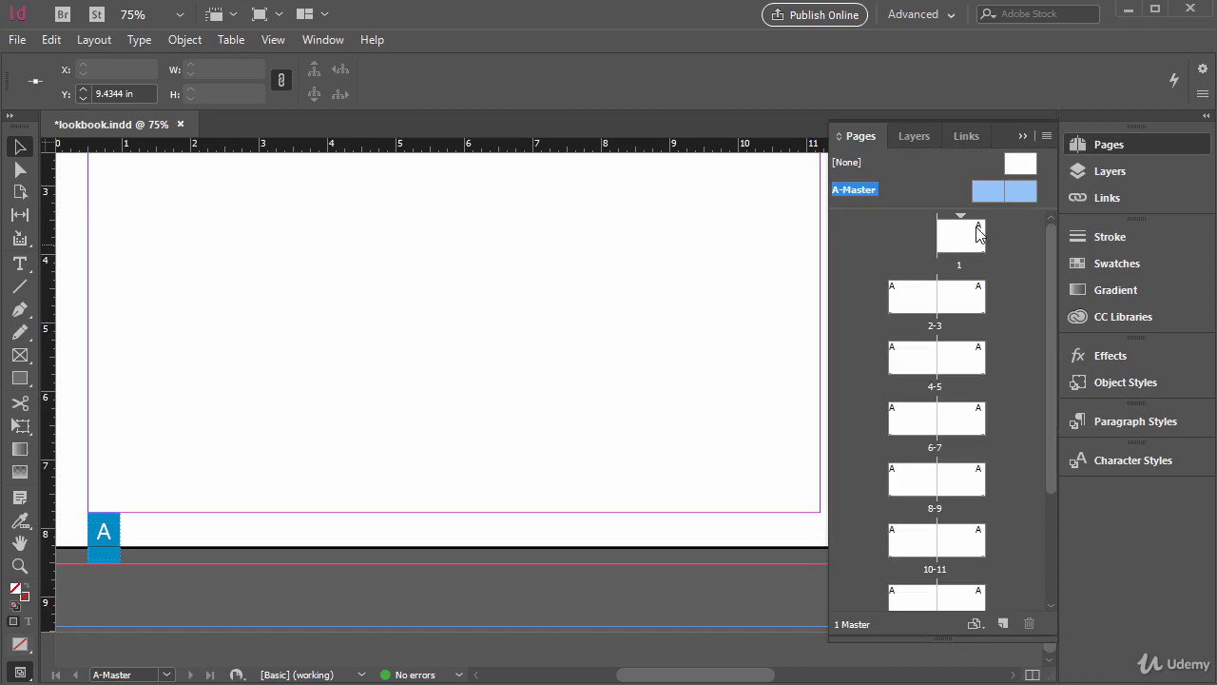
pyautogui.doubleClick(922, 298)
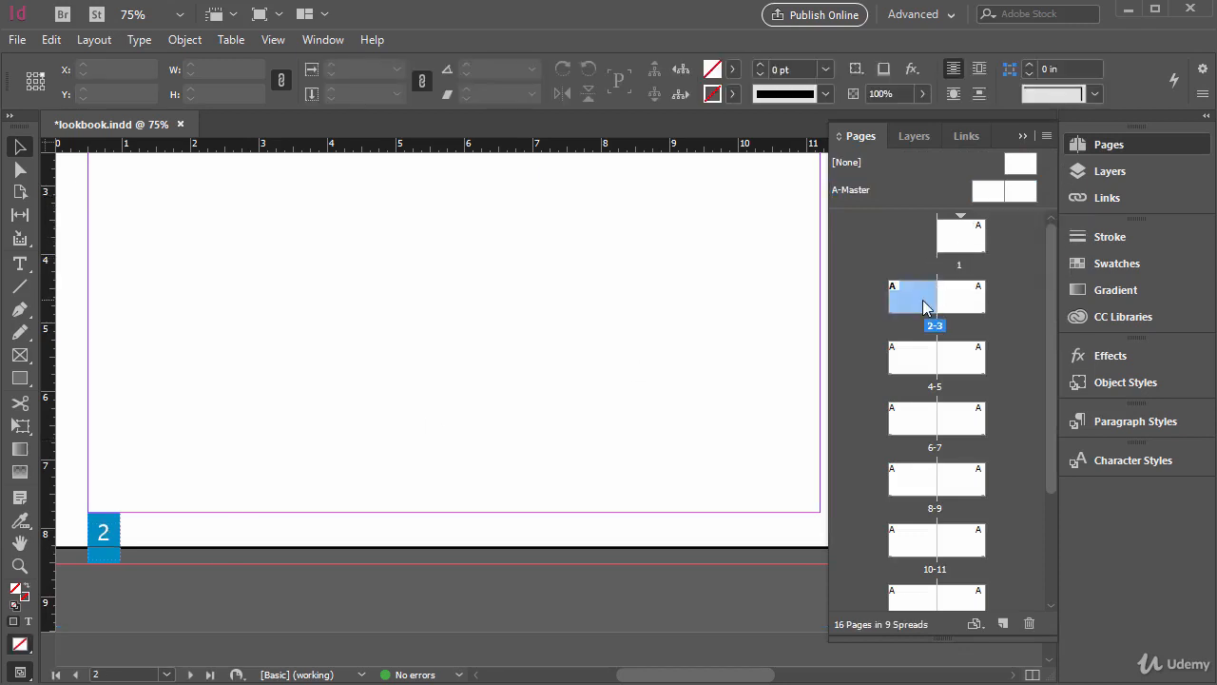
pyautogui.doubleClick(900, 360)
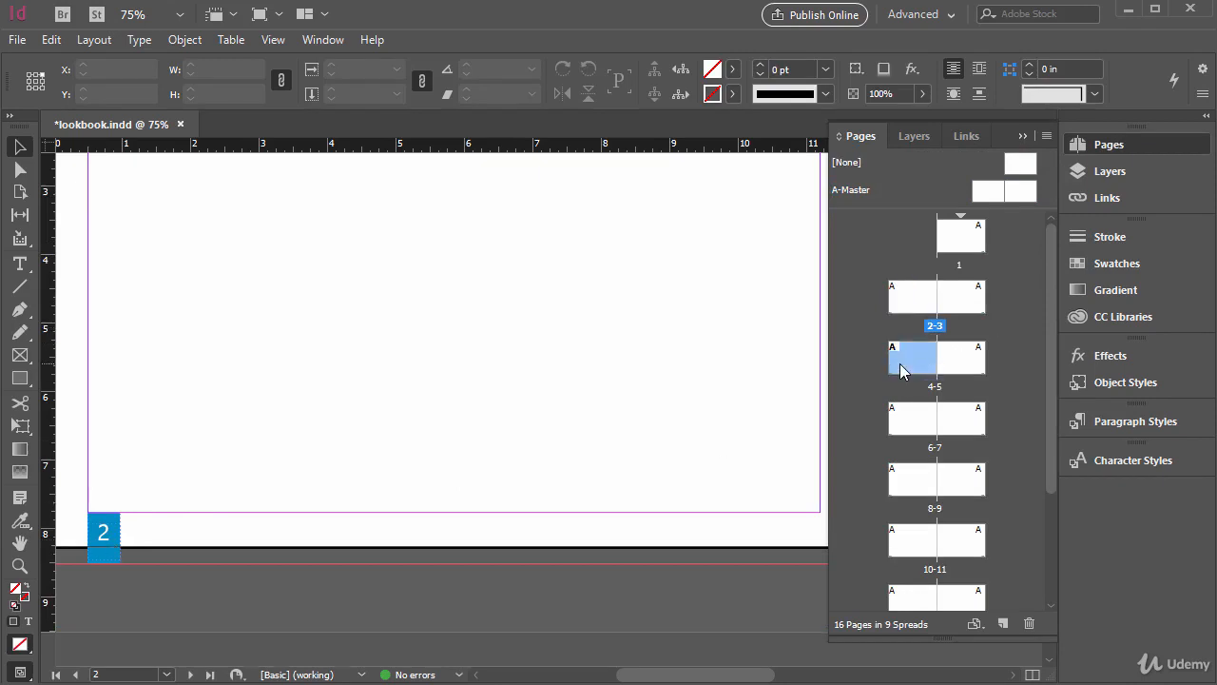
pyautogui.doubleClick(933, 418)
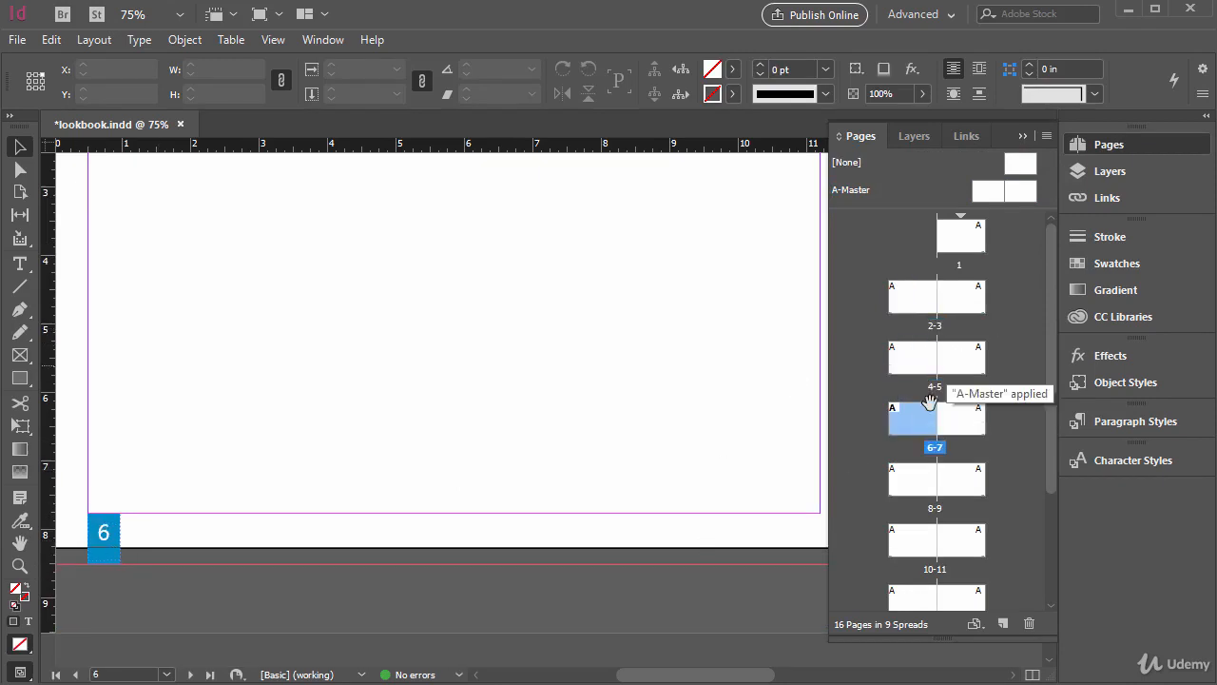
pyautogui.doubleClick(955, 434)
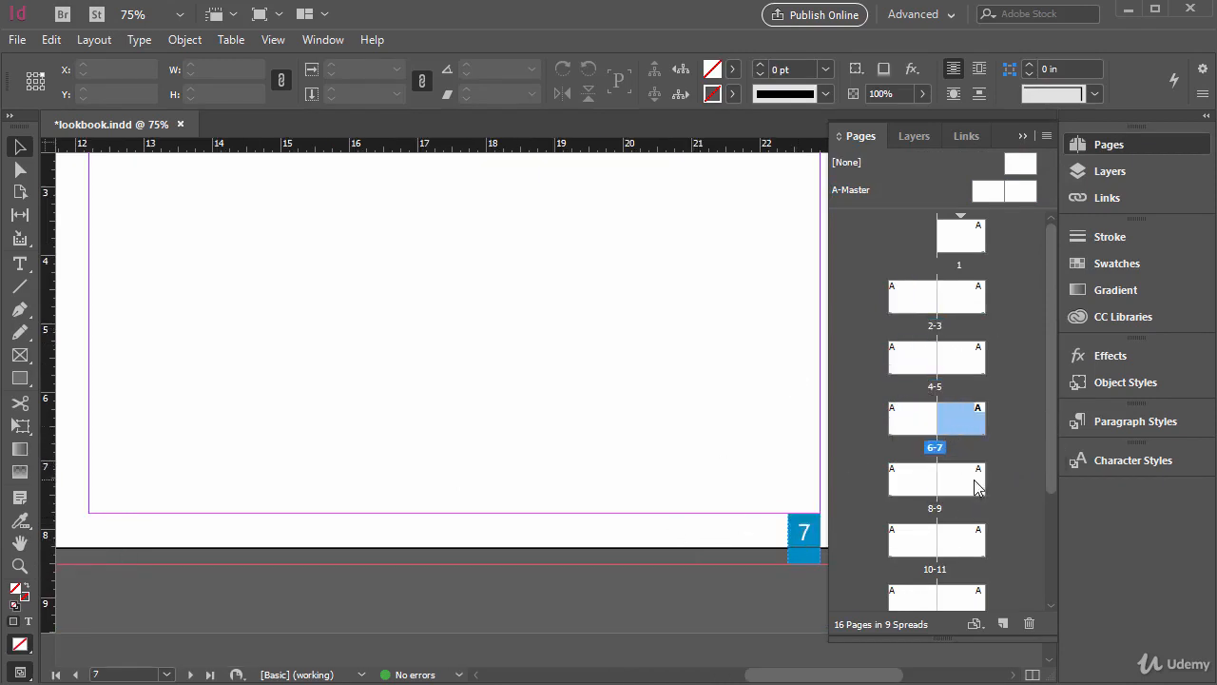
# - Check the automatic page numbers on pages 8 and 9, comparing the spread in Preview and Normal screen modes
pyautogui.doubleClick(975, 487)
pyautogui.moveTo(845, 679); pyautogui.dragTo(664, 679)
pyautogui.press('w')
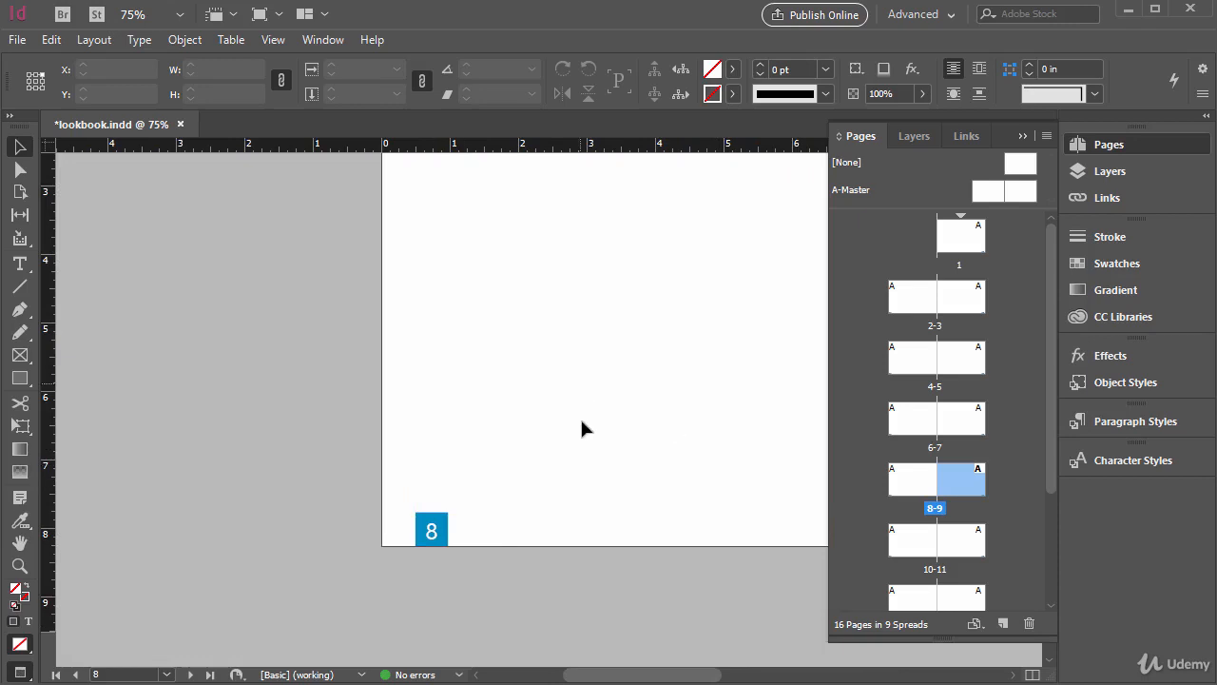
pyautogui.scroll(6, 611, 443)
pyautogui.scroll(-7, 608, 438)
pyautogui.press('w')
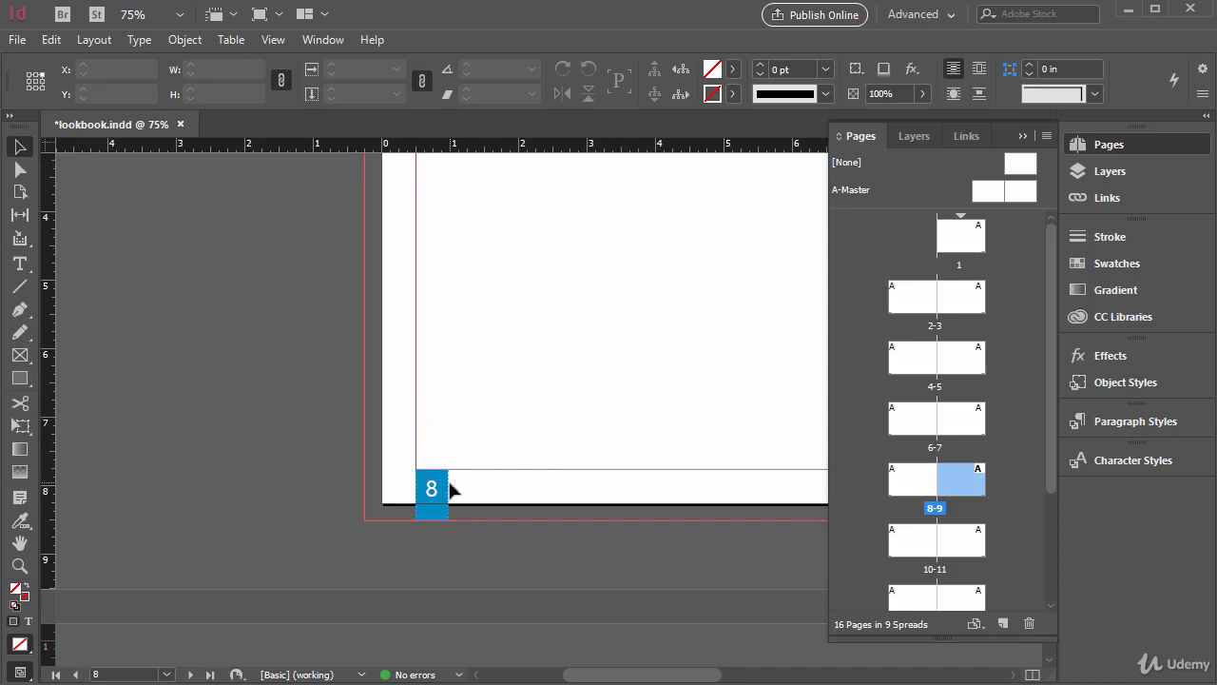
pyautogui.moveTo(582, 677); pyautogui.dragTo(609, 677)
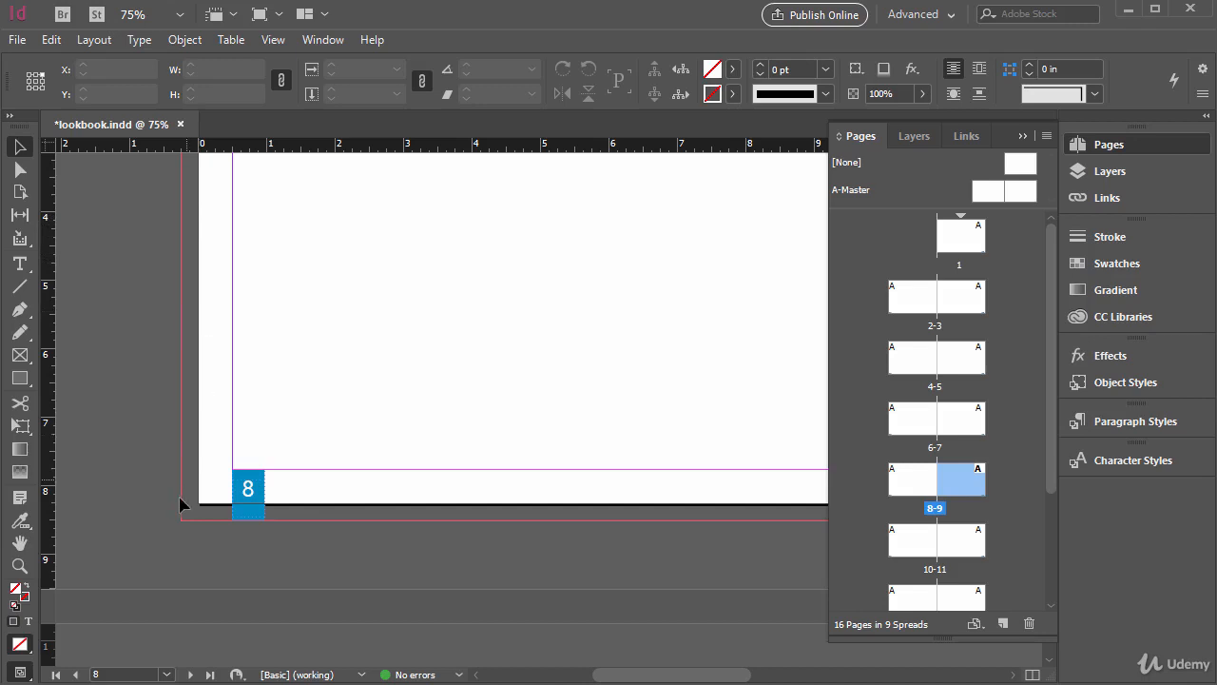
pyautogui.moveTo(677, 677); pyautogui.dragTo(867, 676)
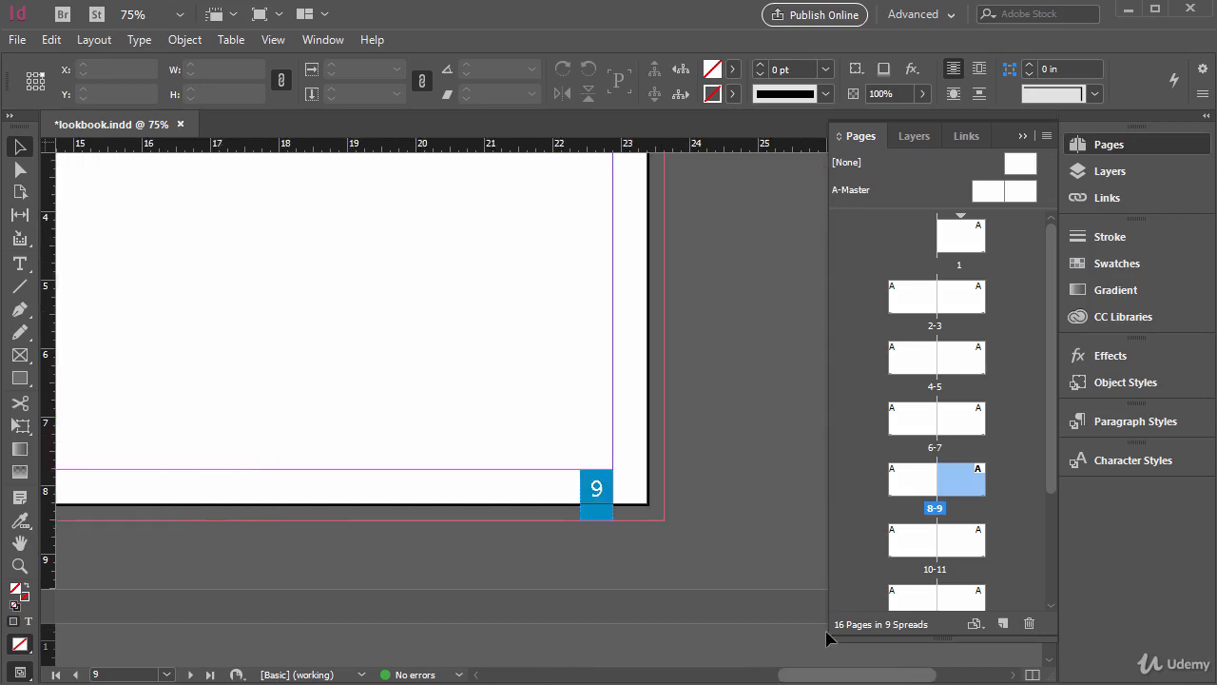
# - Check the page number on page 1 and compare it with the numbers on spreads 2-3 and 4-5
pyautogui.doubleClick(966, 238)
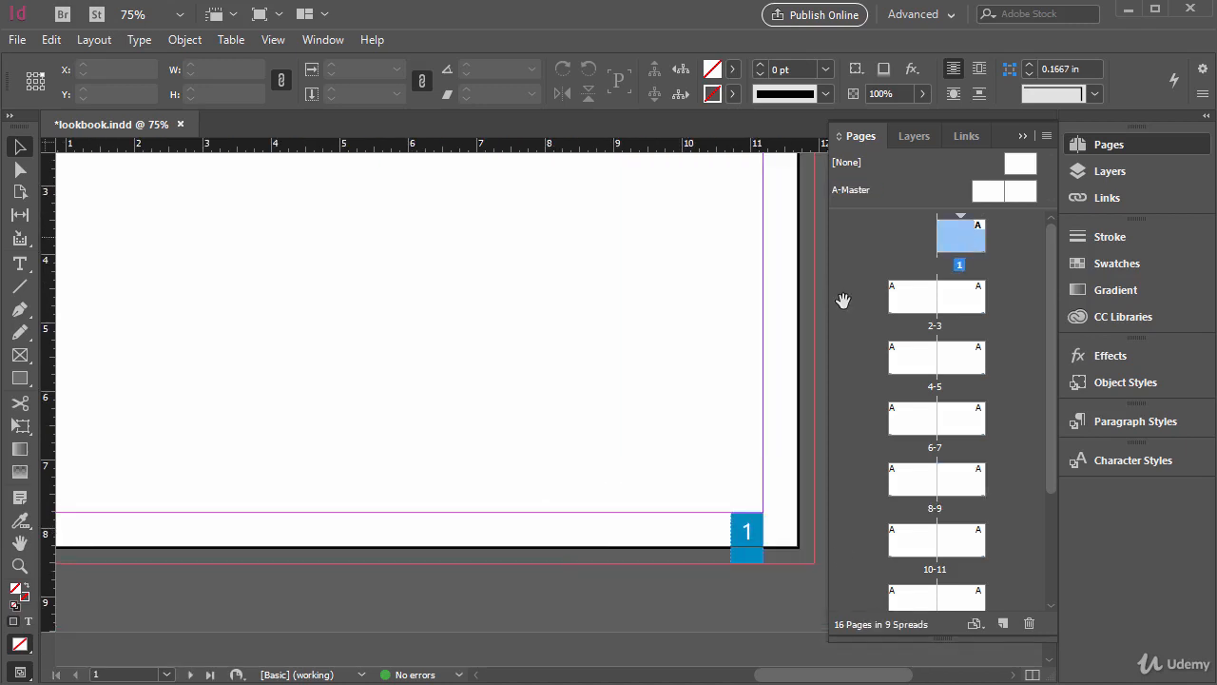
pyautogui.moveTo(830, 675)
pyautogui.mouseDown()
pyautogui.moveTo(798, 679)
pyautogui.moveTo(829, 681)
pyautogui.mouseUp()
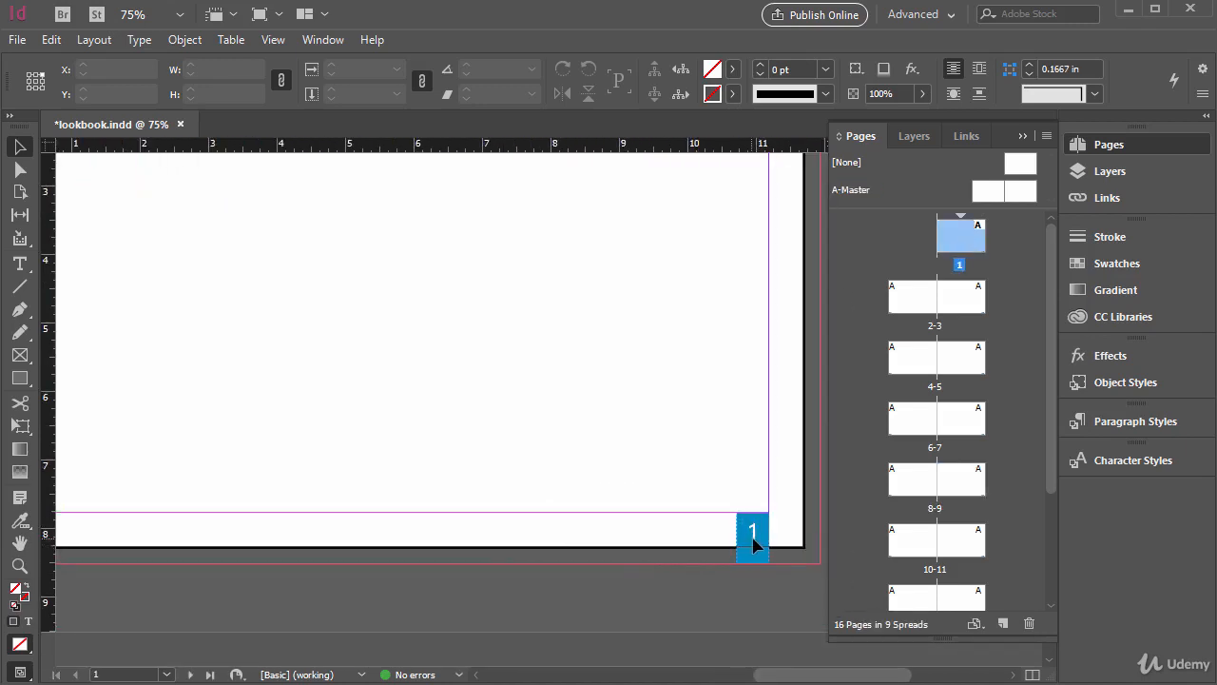
pyautogui.moveTo(794, 677); pyautogui.dragTo(784, 680)
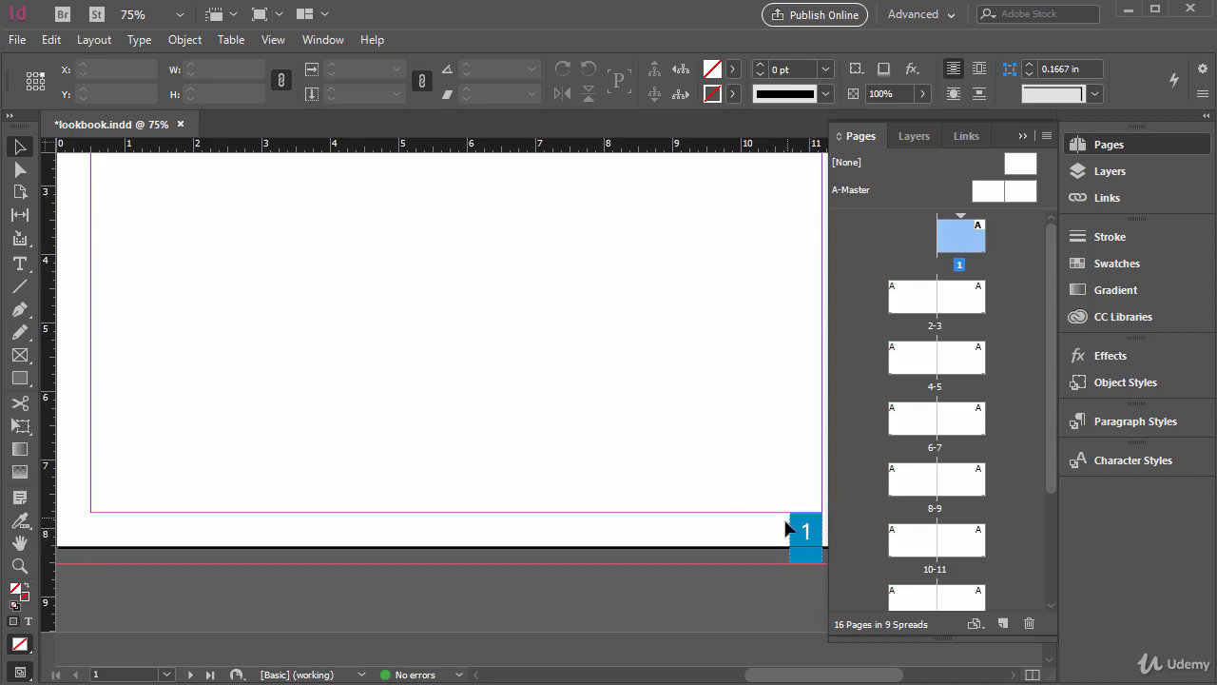
pyautogui.doubleClick(928, 297)
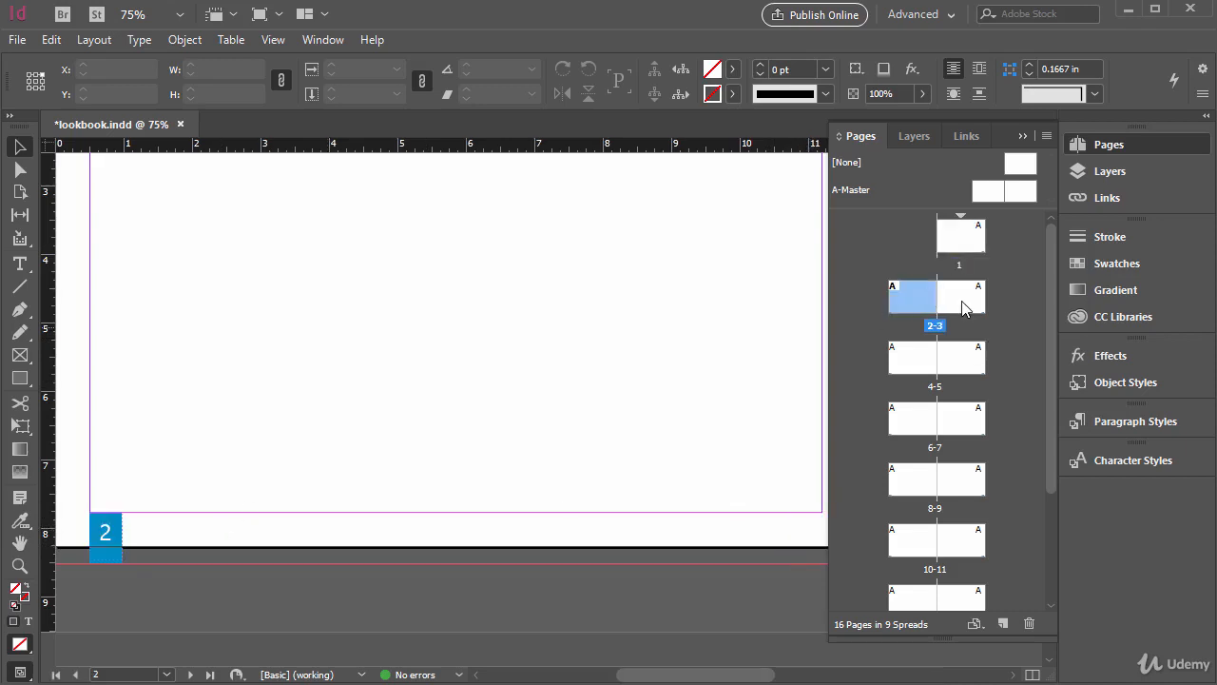
pyautogui.doubleClick(962, 306)
pyautogui.hotkey('shift', 'pagedown')
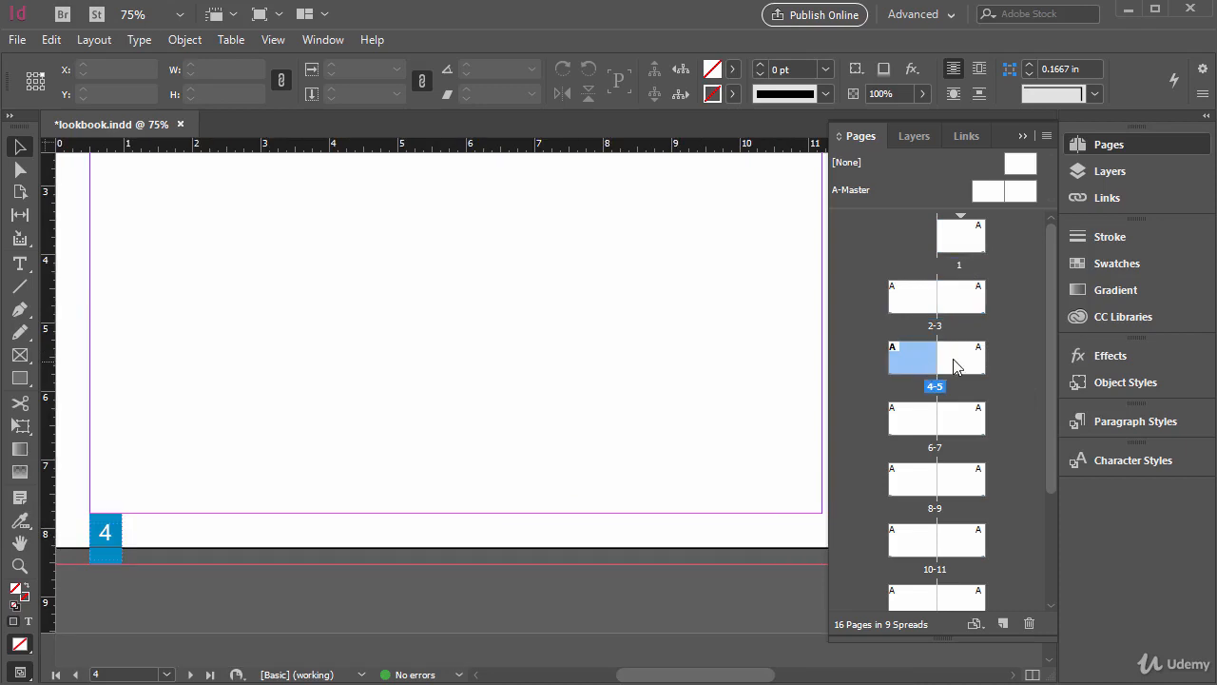
# - Apply the [None] master to page 1 to remove its page number
pyautogui.doubleClick(966, 246)
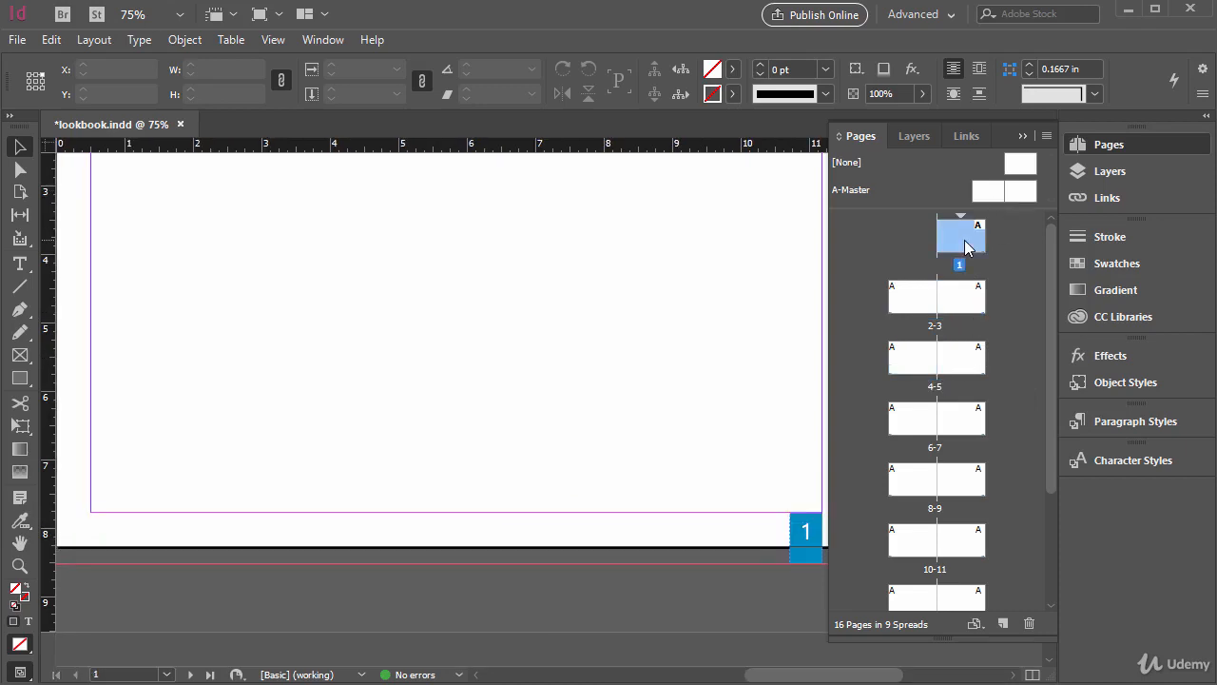
pyautogui.rightClick(961, 244)
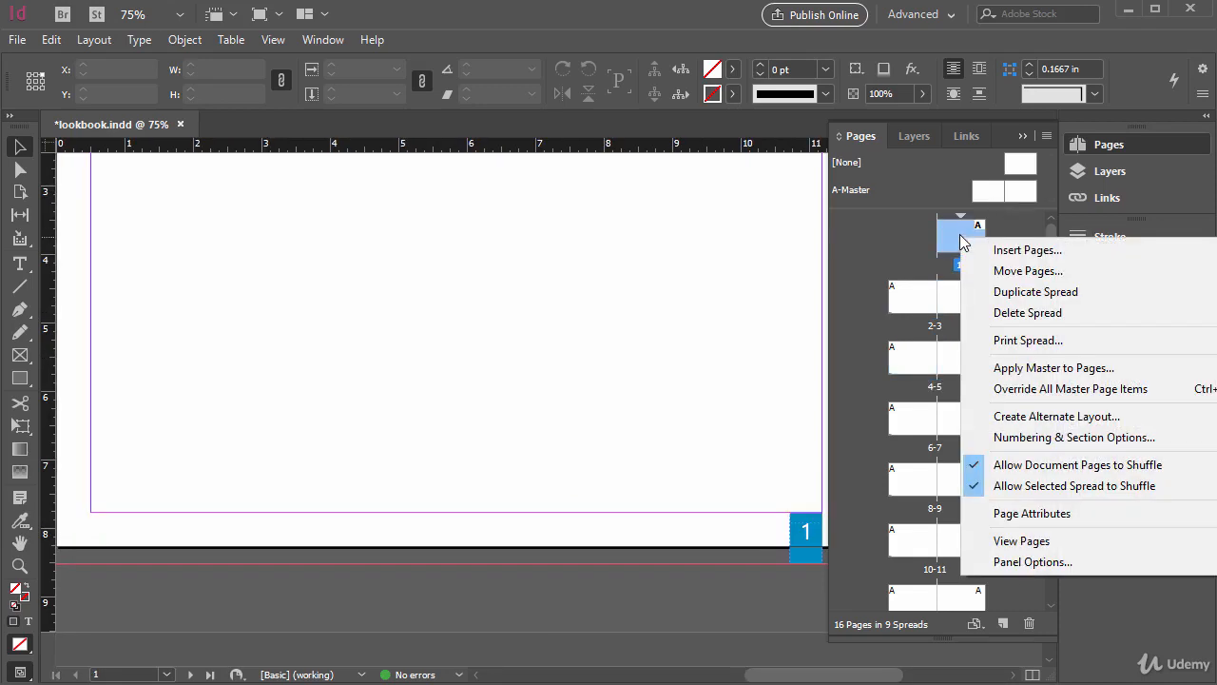
pyautogui.click(992, 367)
pyautogui.click(711, 432)
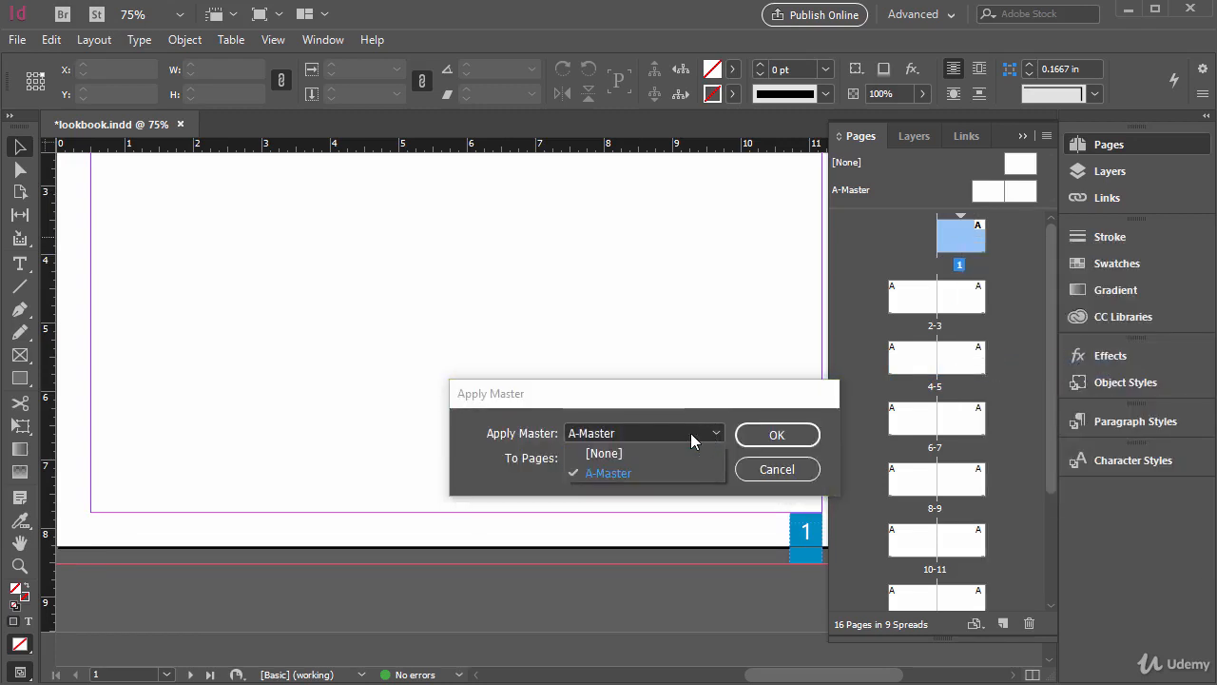
pyautogui.click(606, 455)
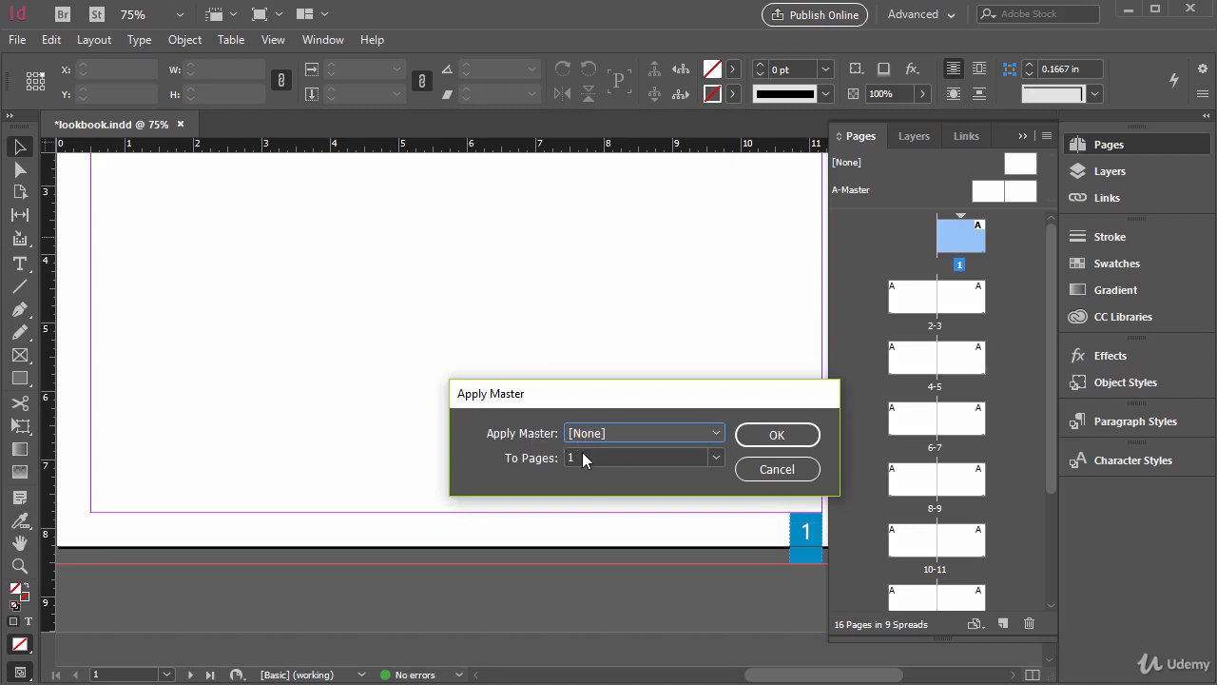
pyautogui.click(770, 436)
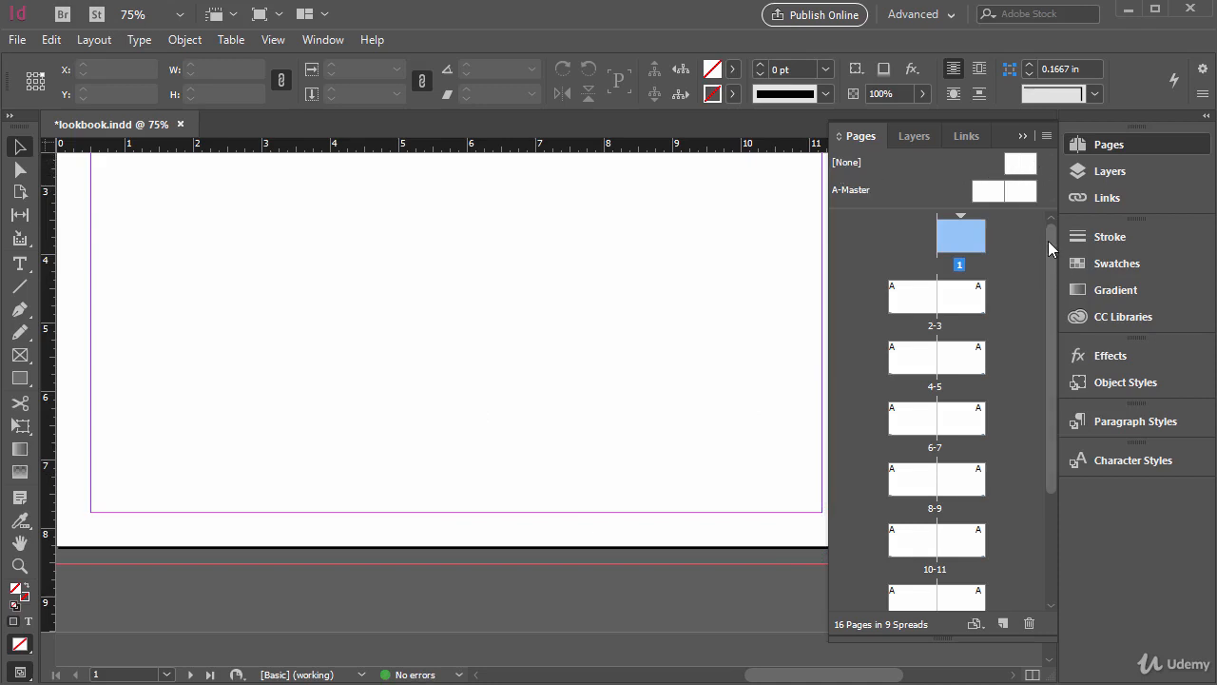
# - Create a two-page master spread with prefix B, named Photo Gallery and based on [None]
pyautogui.moveTo(1049, 242)
pyautogui.mouseDown()
pyautogui.moveTo(1052, 276)
pyautogui.moveTo(1050, 221)
pyautogui.mouseUp()
pyautogui.moveTo(774, 673); pyautogui.dragTo(747, 674)
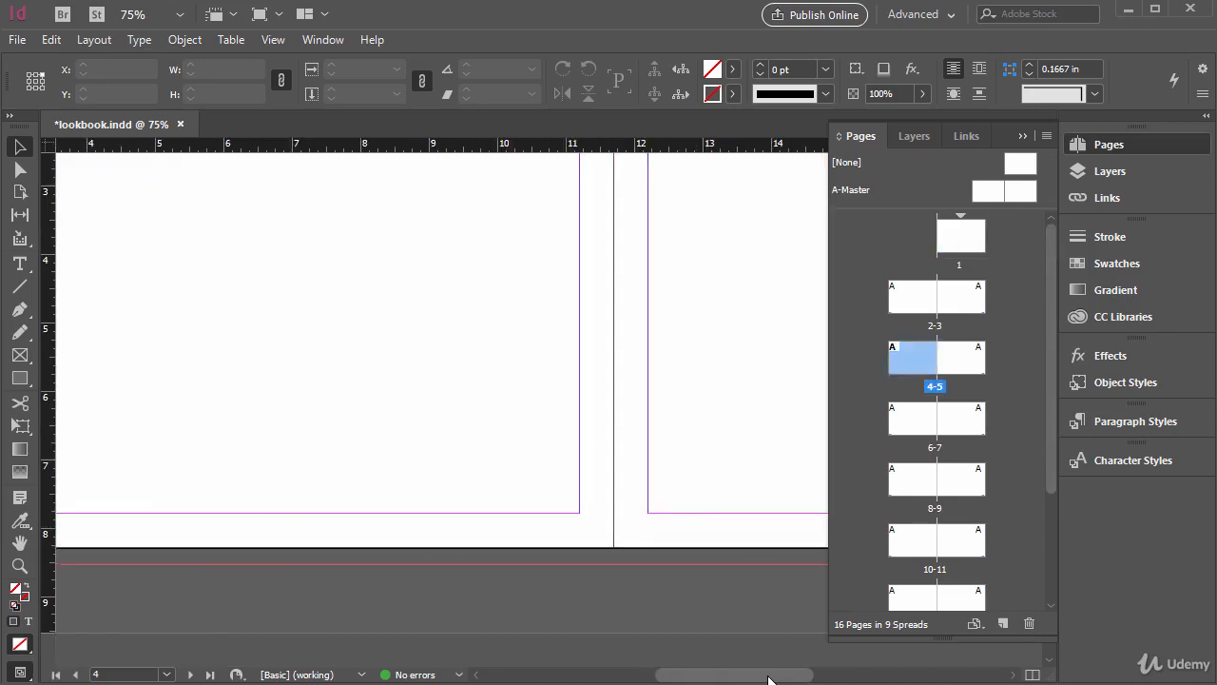
pyautogui.moveTo(769, 679); pyautogui.dragTo(722, 681)
pyautogui.scroll(5, 250, 390)
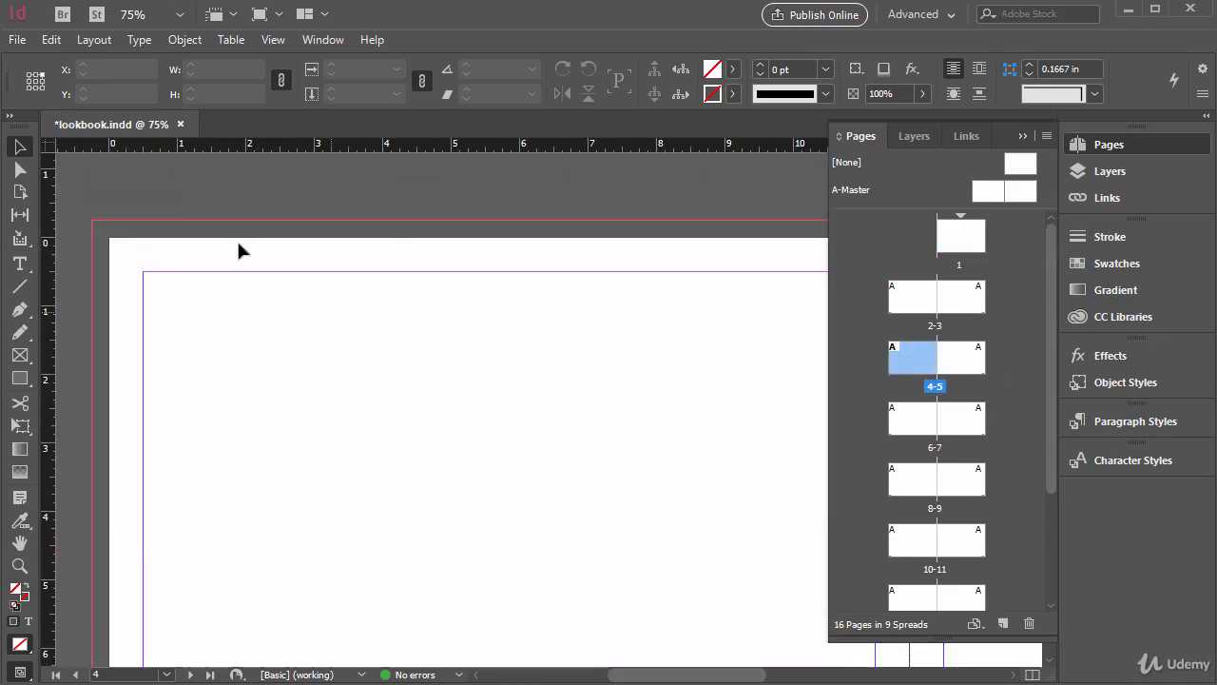
pyautogui.click(999, 195)
pyautogui.click(1047, 136)
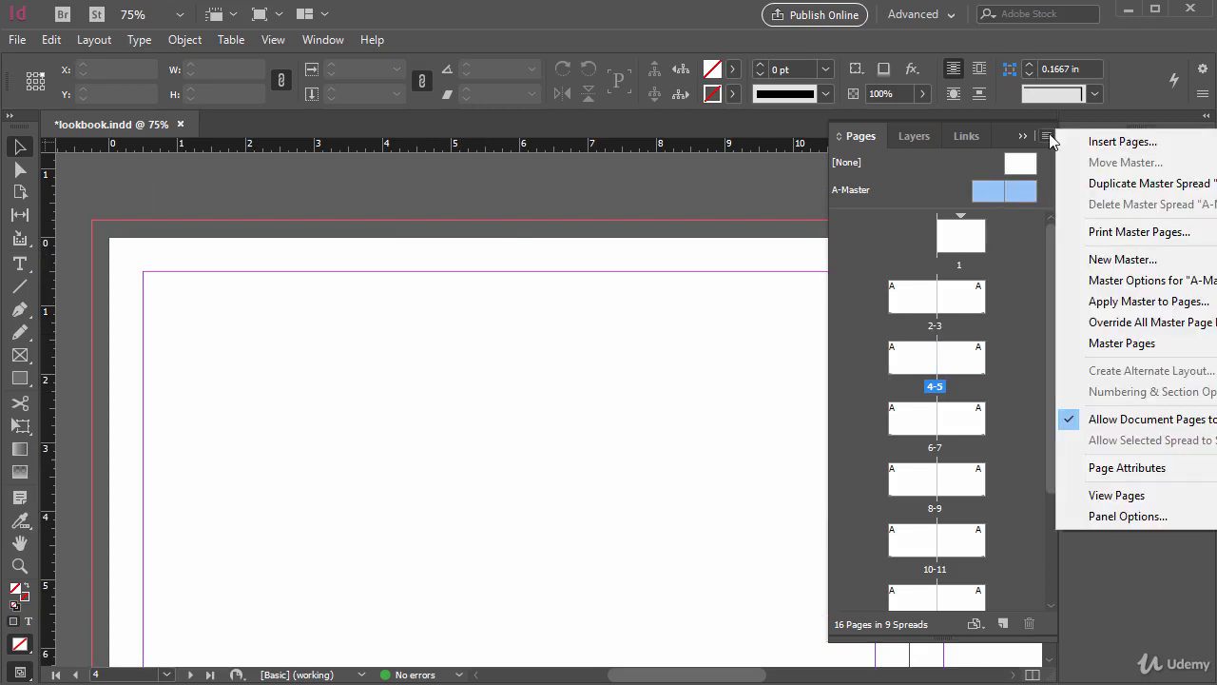
pyautogui.click(1108, 266)
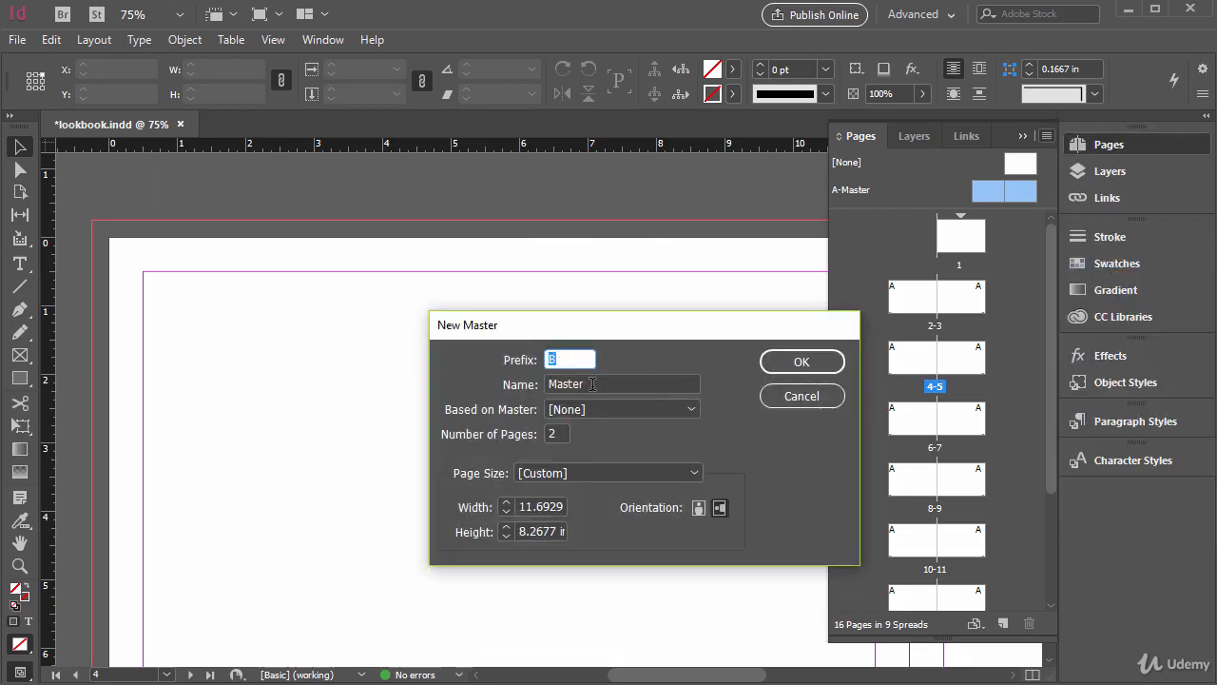
pyautogui.press('Tab')
pyautogui.write('Ph')
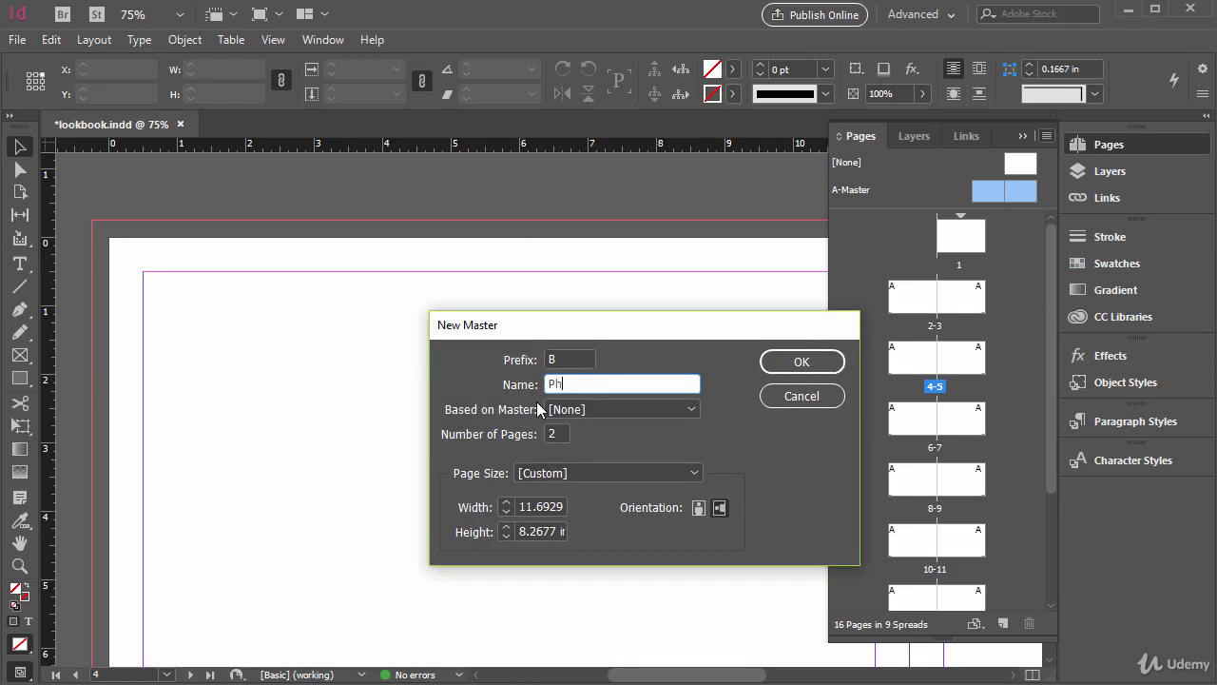
pyautogui.write('oto Gallery')
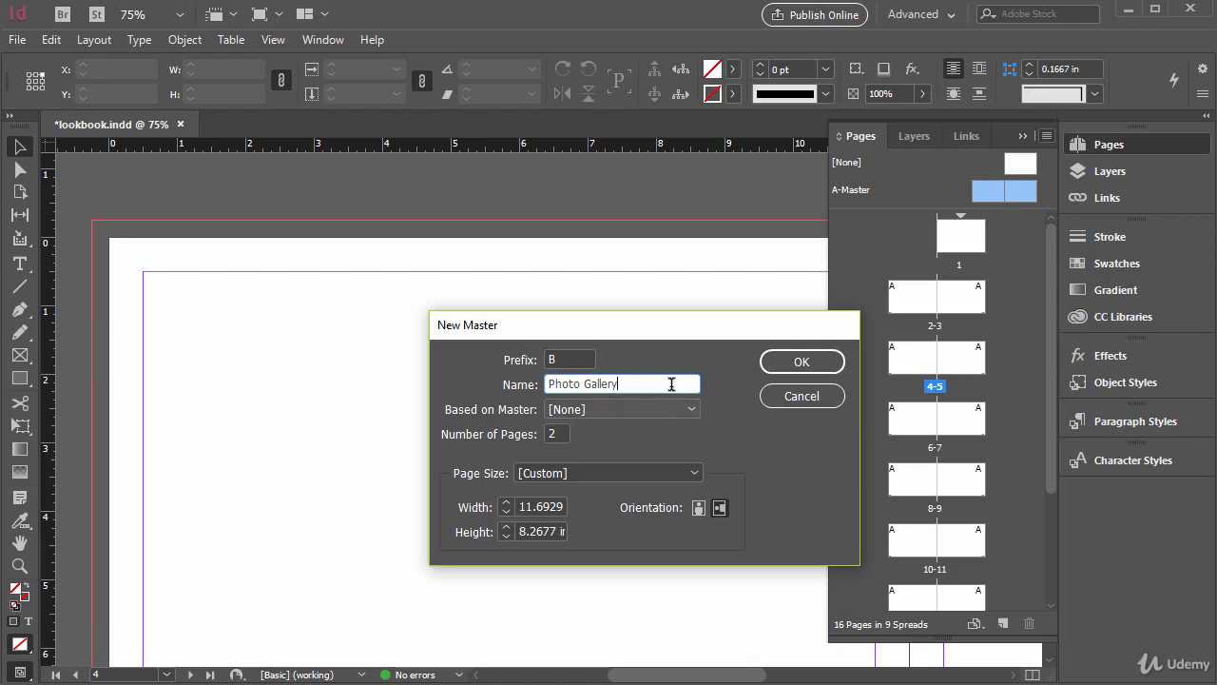
pyautogui.click(804, 359)
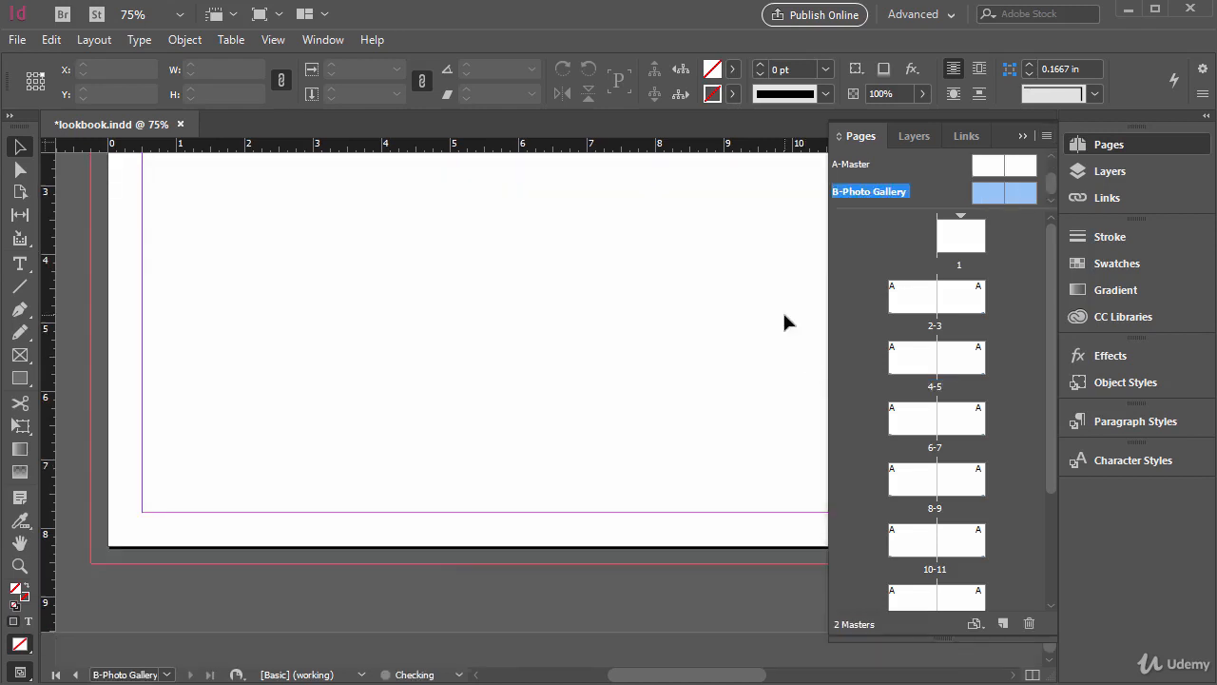
# - Draw a rectangle about 7.52 in wide and 2.63 in high over the top-left corner of the B-Photo Gallery master's left page
pyautogui.scroll(2, 888, 194)
pyautogui.scroll(-1, 885, 193)
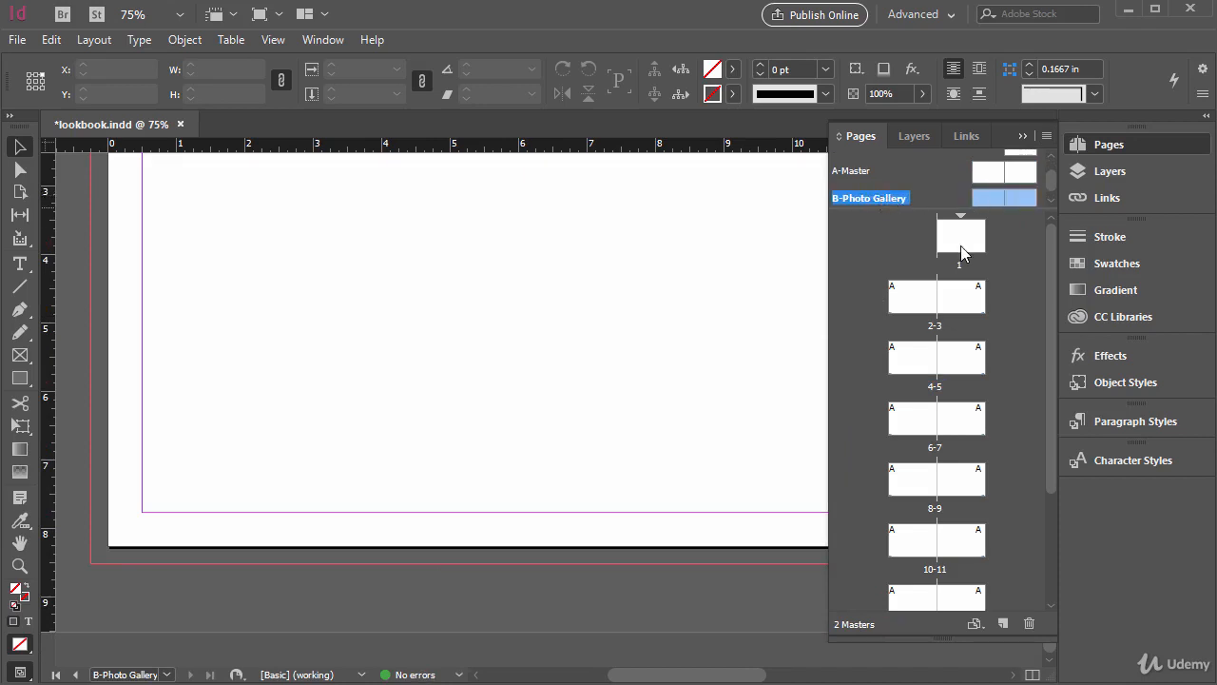
pyautogui.doubleClick(986, 202)
pyautogui.scroll(2, 397, 285)
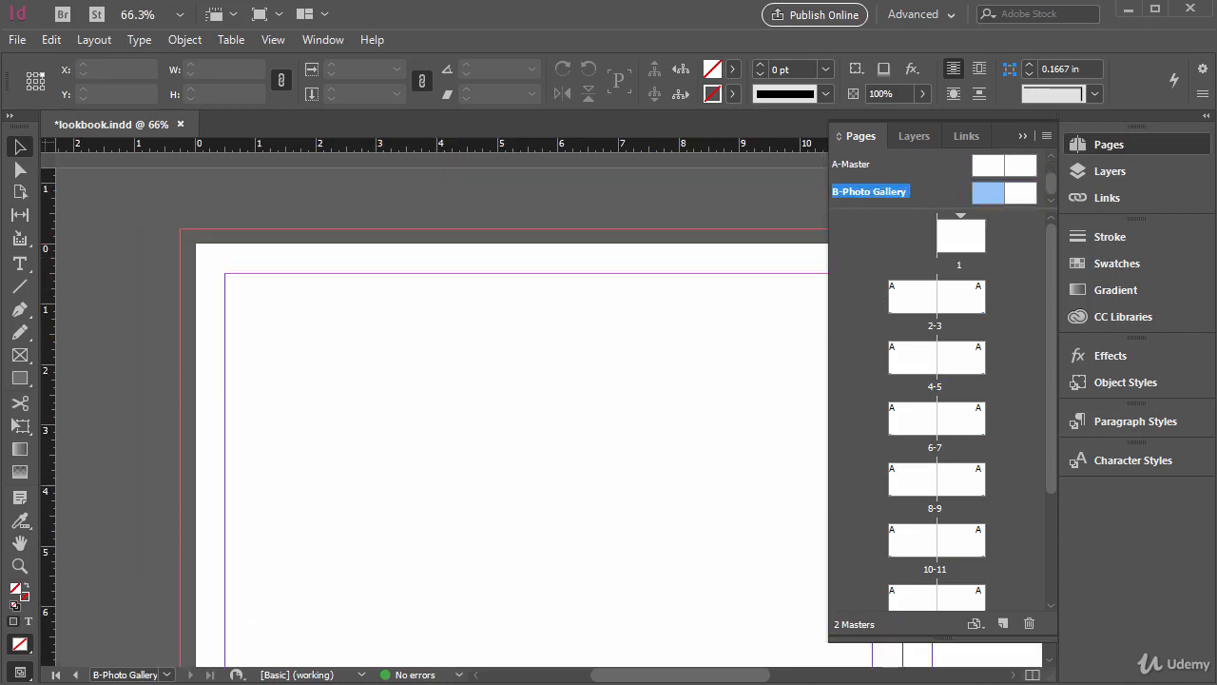
pyautogui.click(20, 384)
pyautogui.click(76, 383)
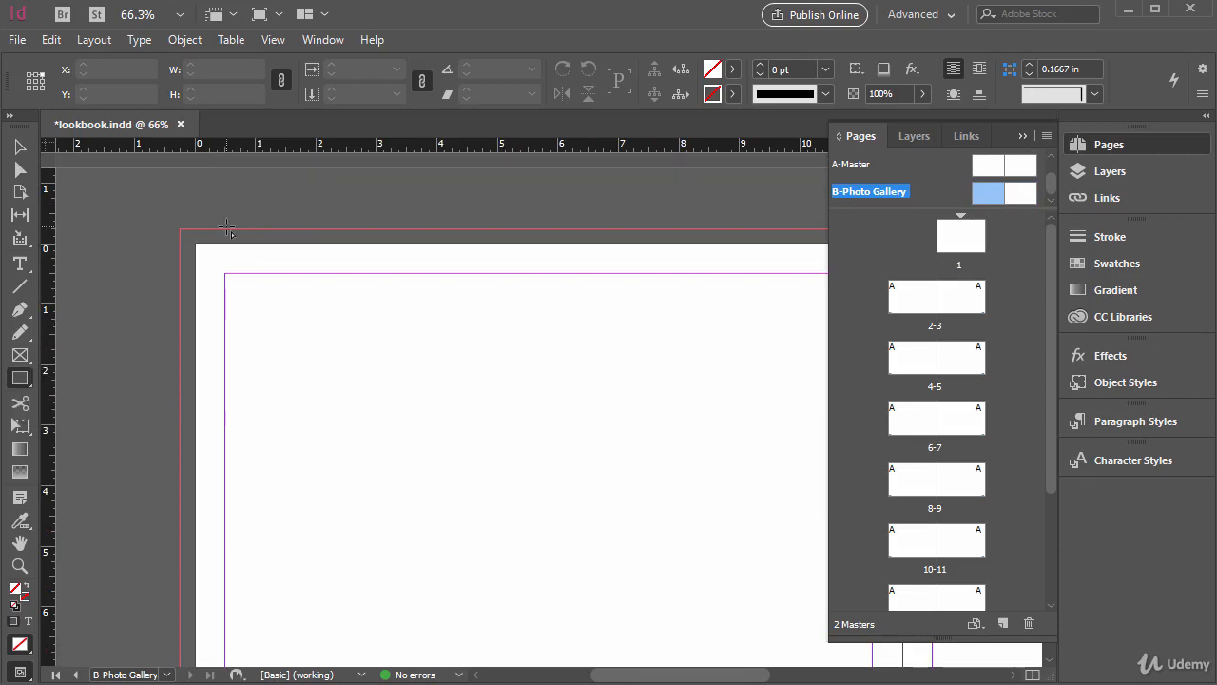
pyautogui.moveTo(144, 205); pyautogui.dragTo(599, 363)
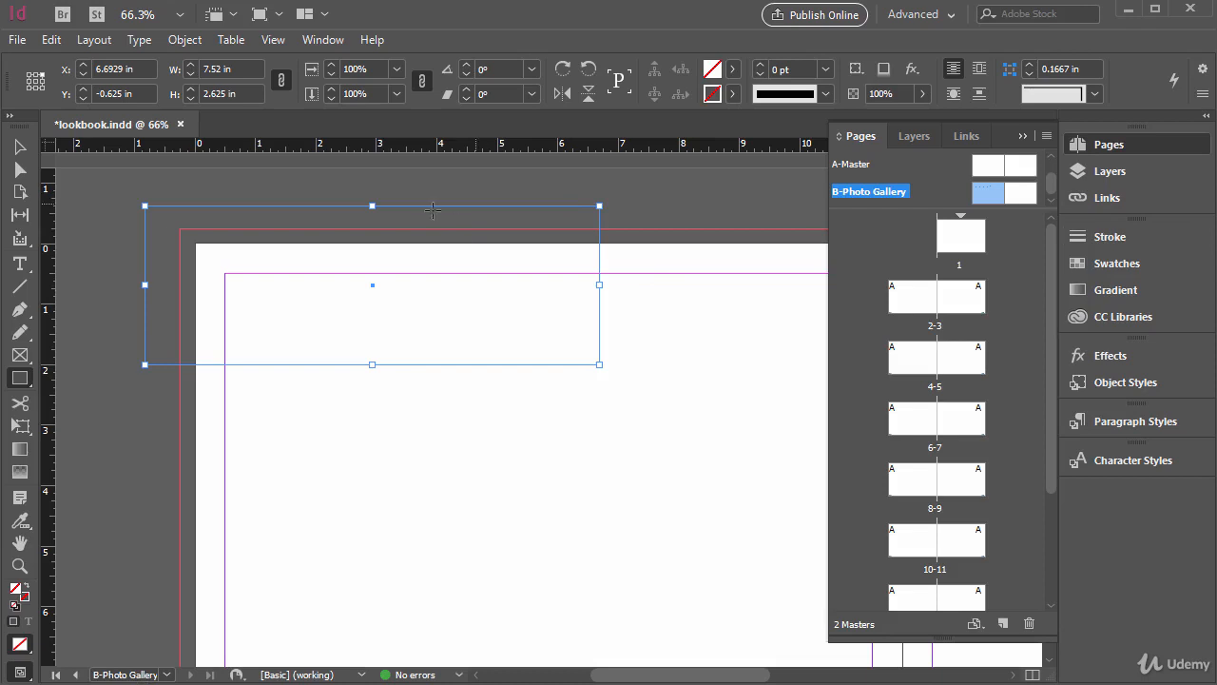
# - Fill the rectangle with the library's yellow-orange color and lay out matching bands along the top and bottom edges of both master pages
pyautogui.click(1106, 259)
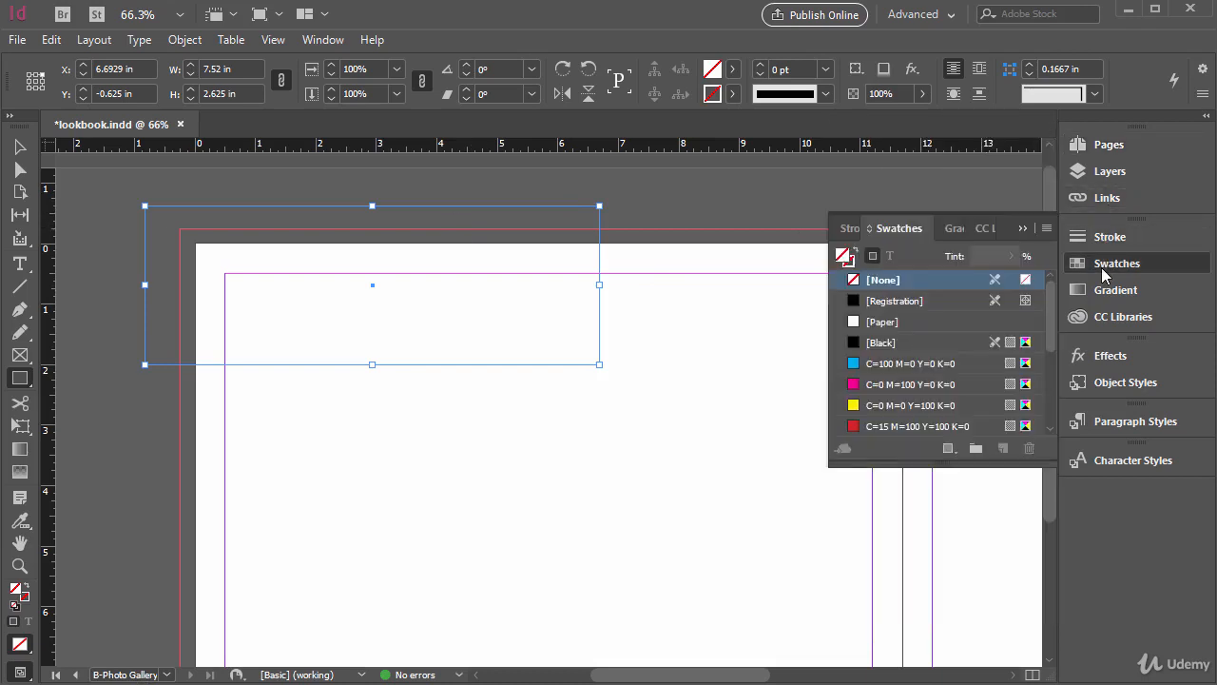
pyautogui.click(1113, 317)
pyautogui.click(1006, 355)
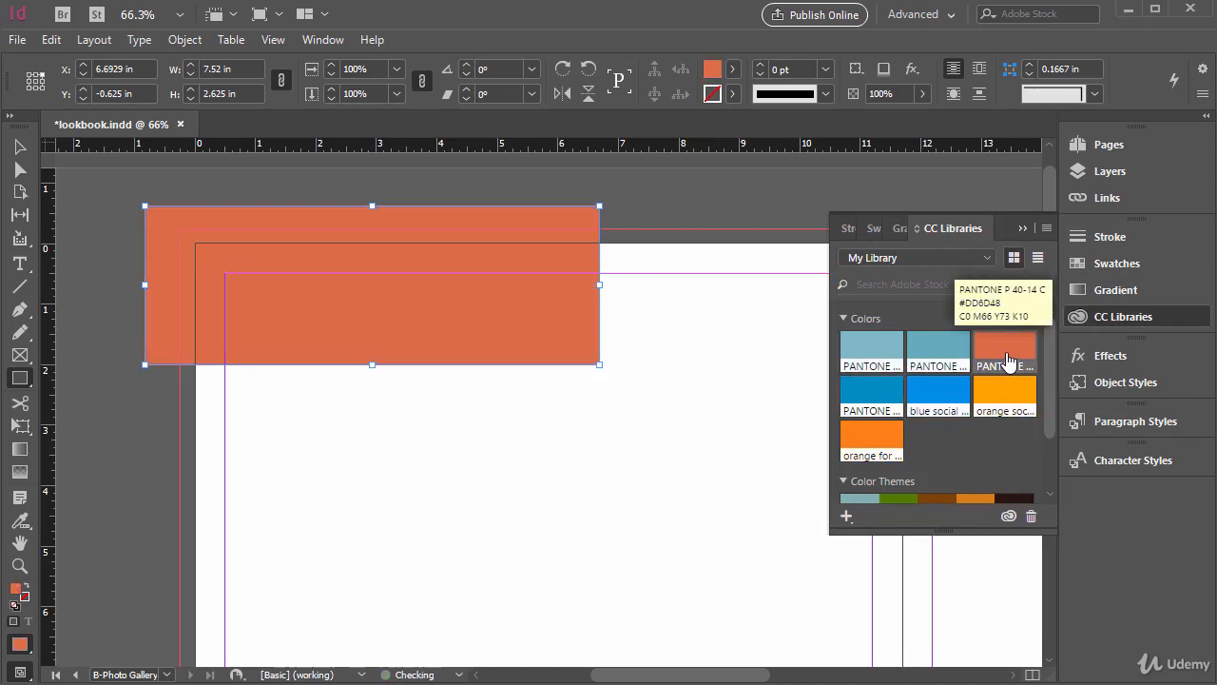
pyautogui.click(995, 390)
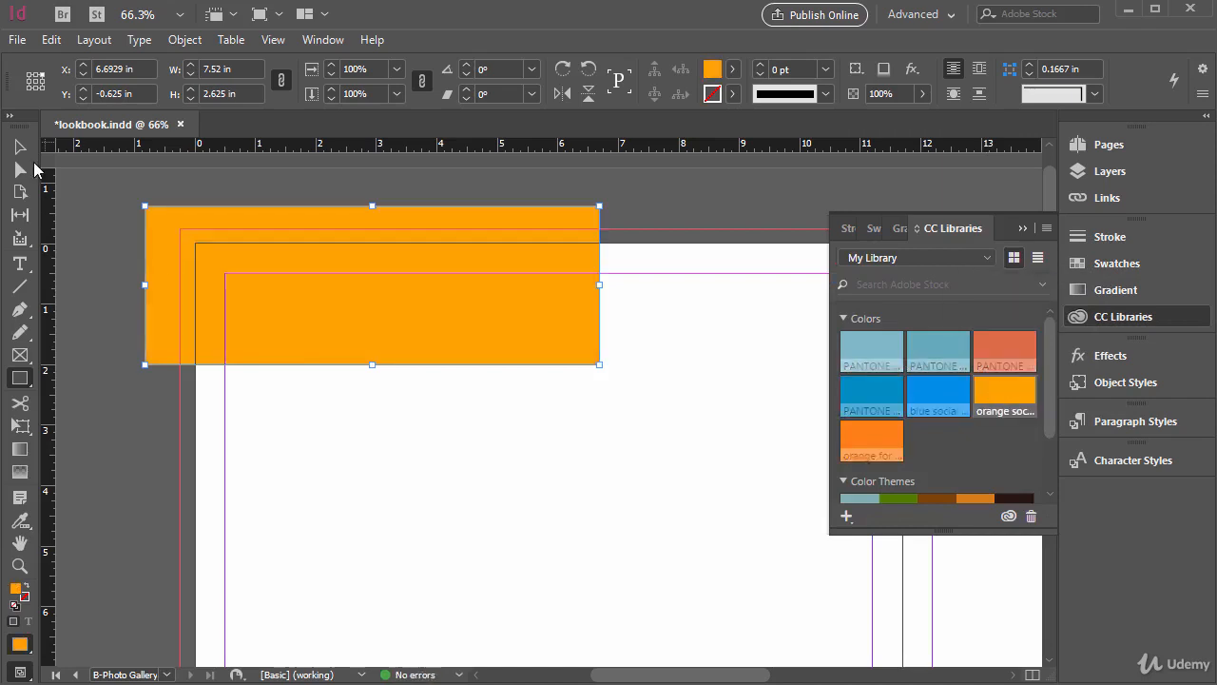
pyautogui.click(29, 148)
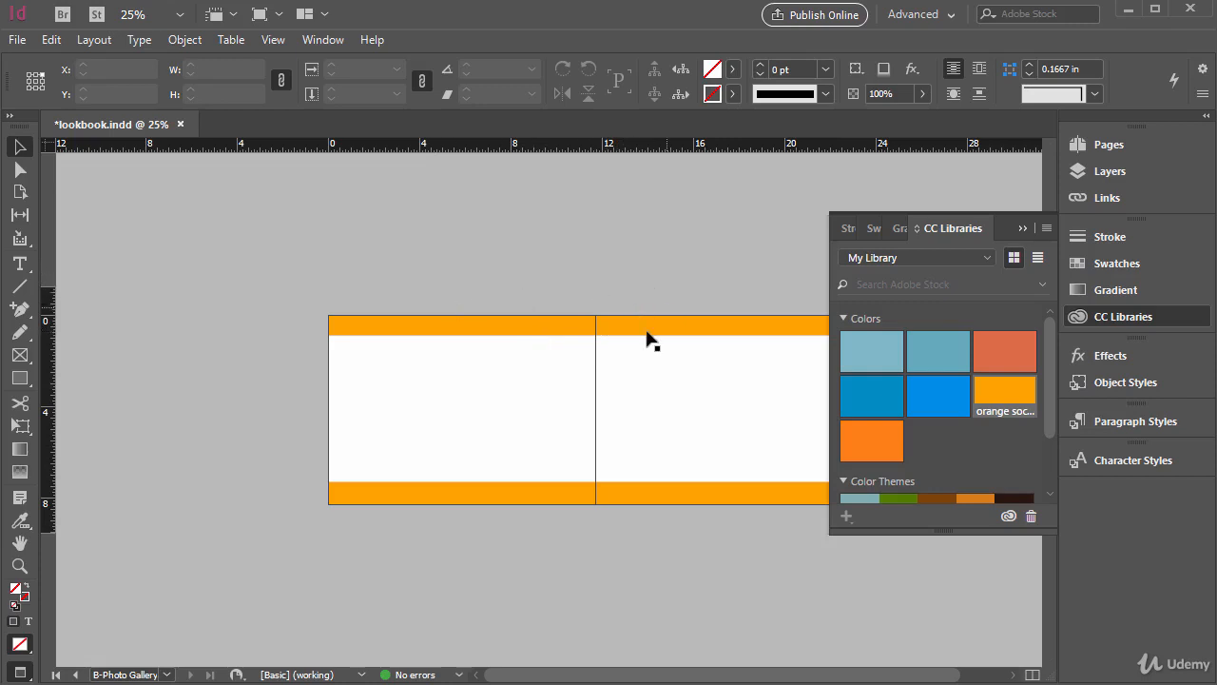
# - Apply the B-Photo Gallery master to pages 10 to 15
pyautogui.click(1024, 228)
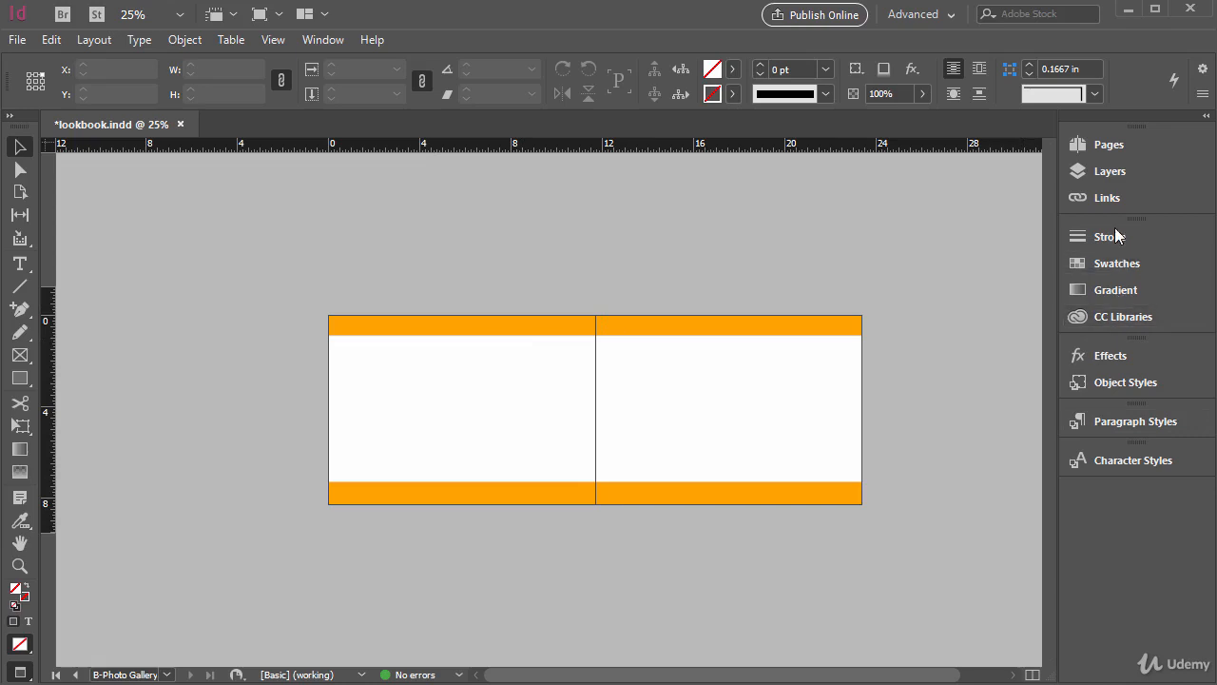
pyautogui.click(1109, 143)
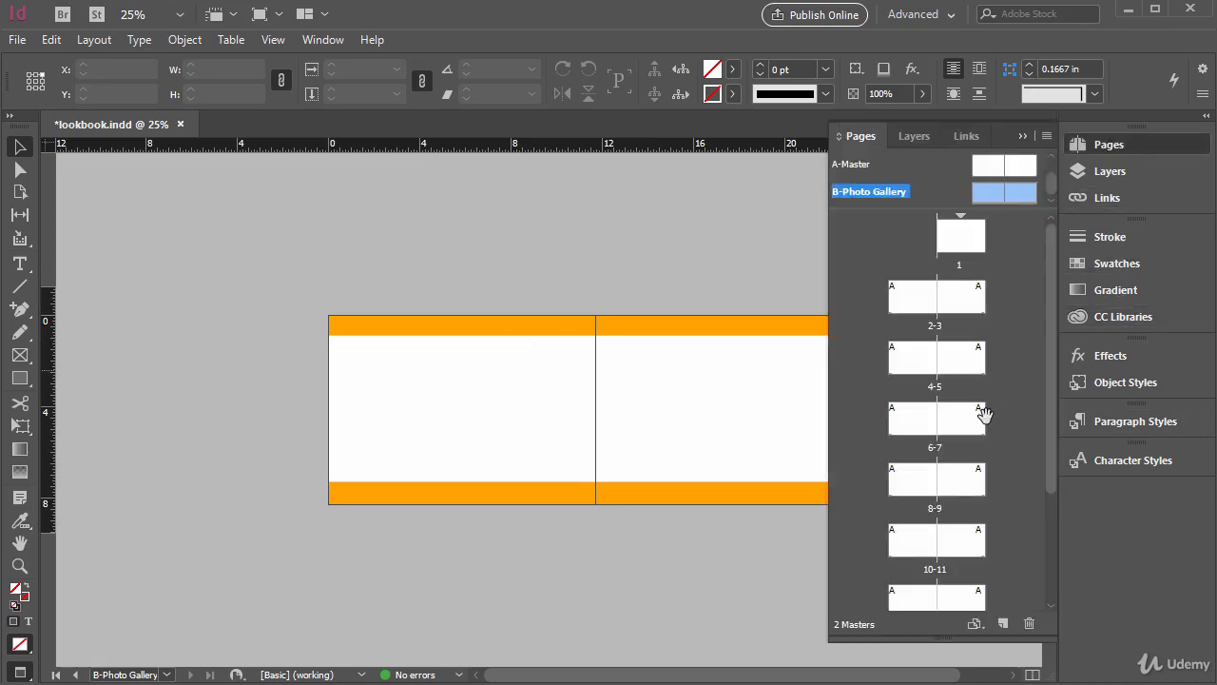
pyautogui.scroll(-1, 986, 419)
pyautogui.scroll(-1, 944, 460)
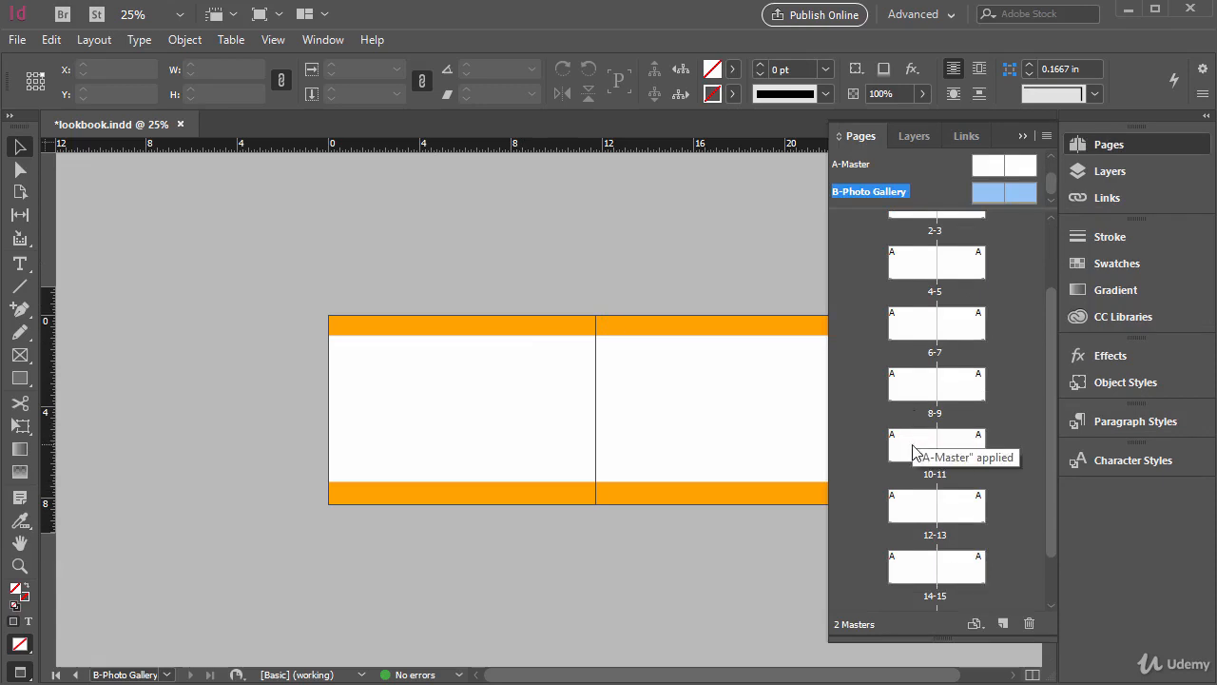
pyautogui.click(913, 452)
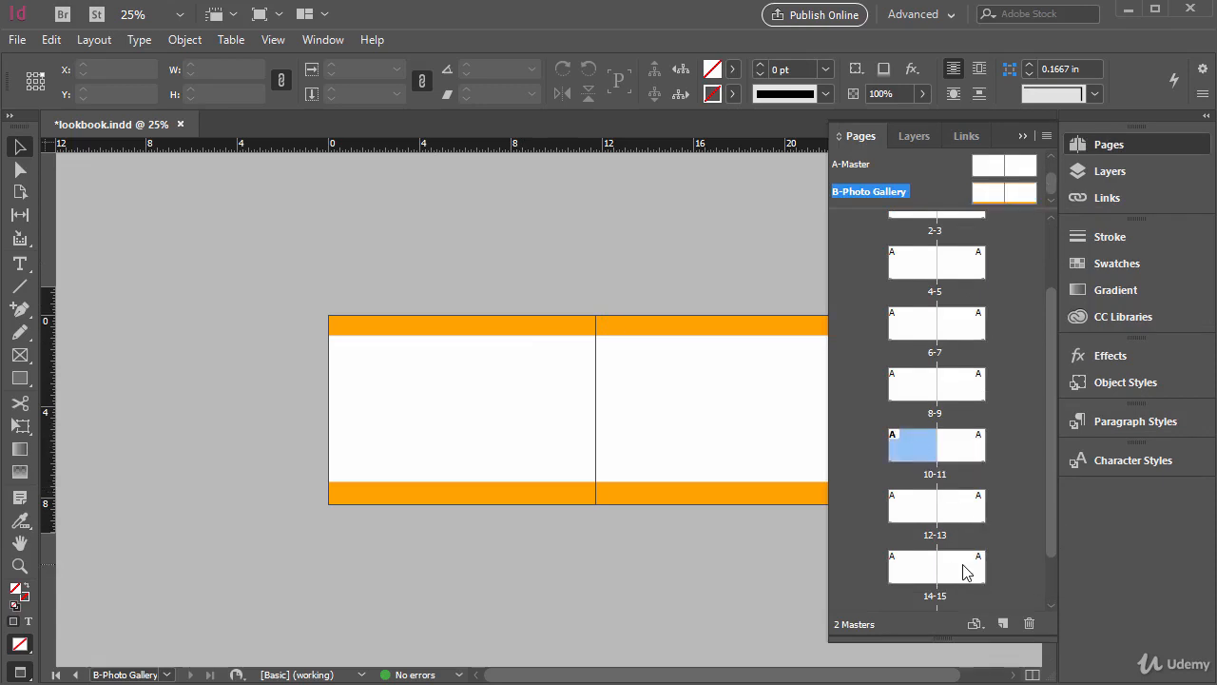
pyautogui.keyDown('shift'); pyautogui.click(964, 569); pyautogui.keyUp('shift')
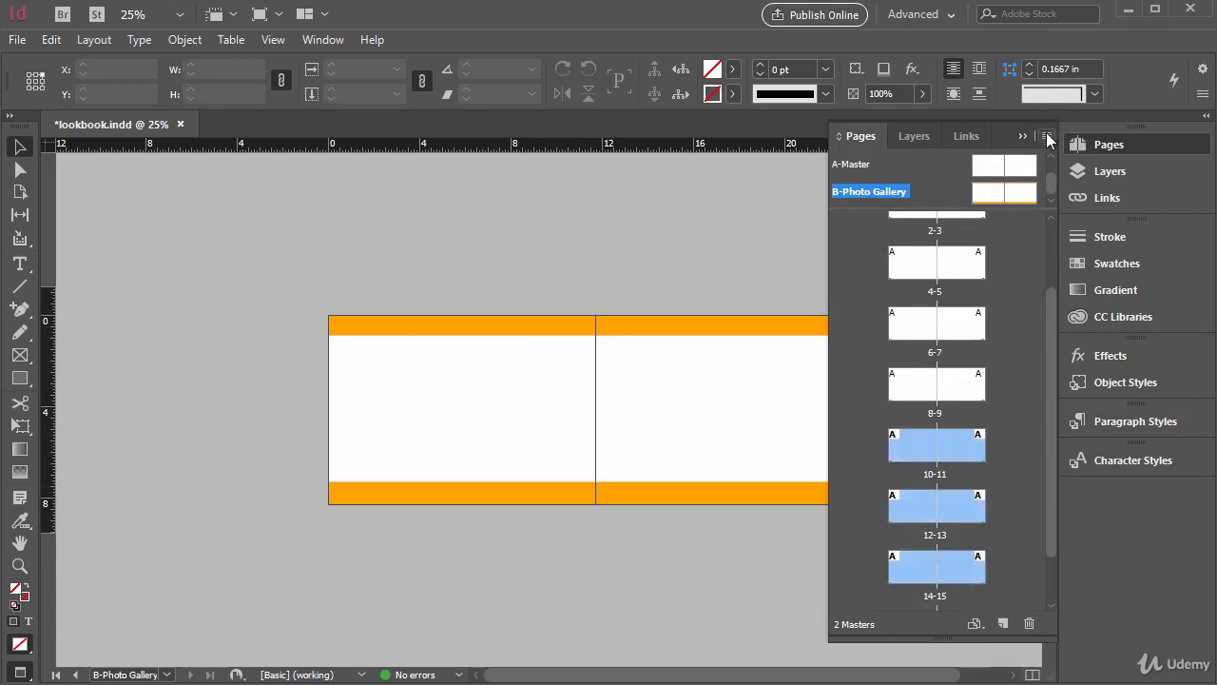
pyautogui.rightClick(961, 462)
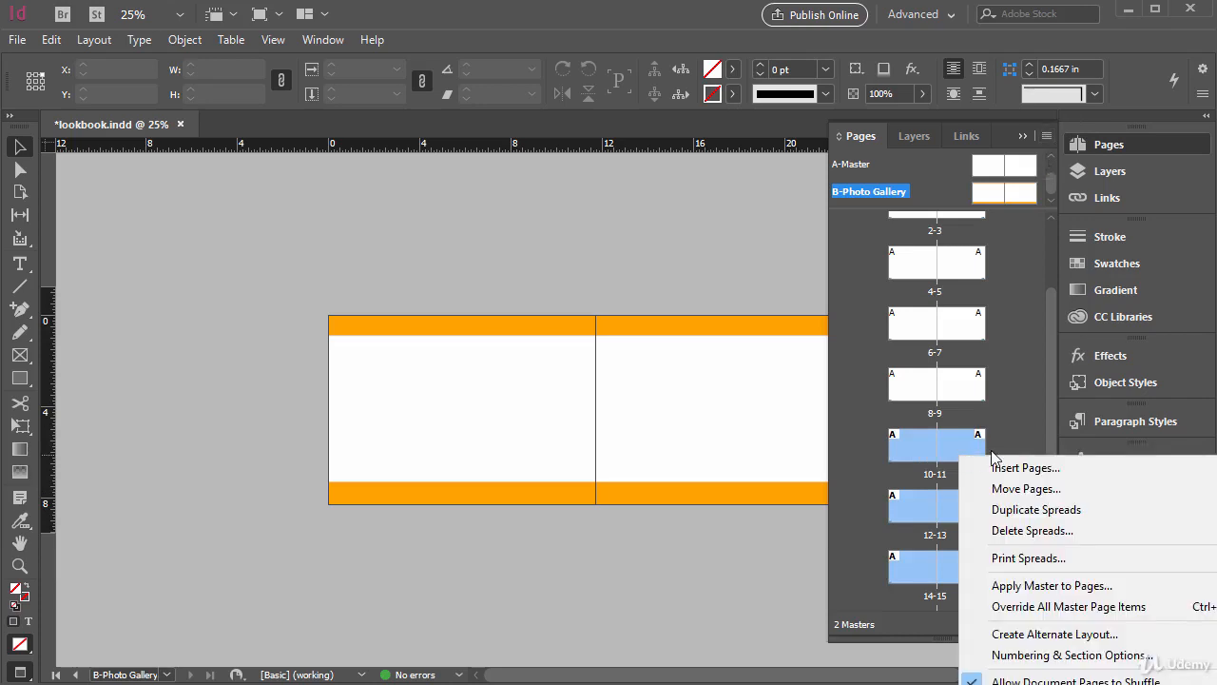
pyautogui.click(1047, 136)
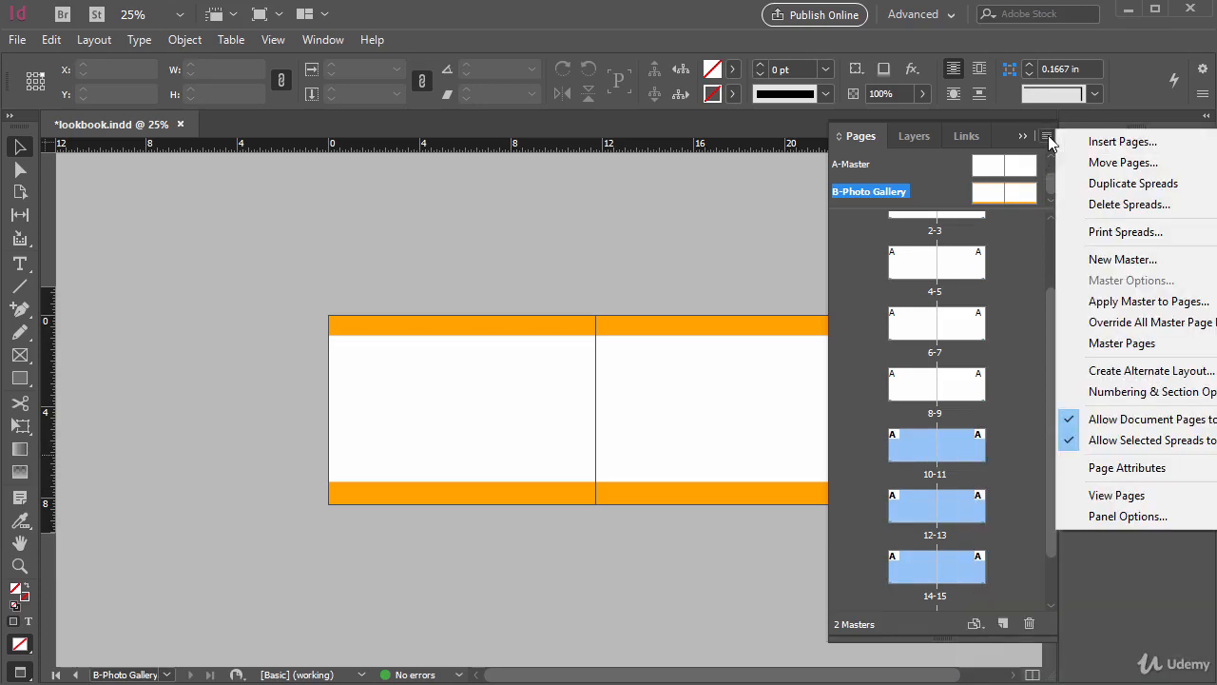
pyautogui.click(1125, 302)
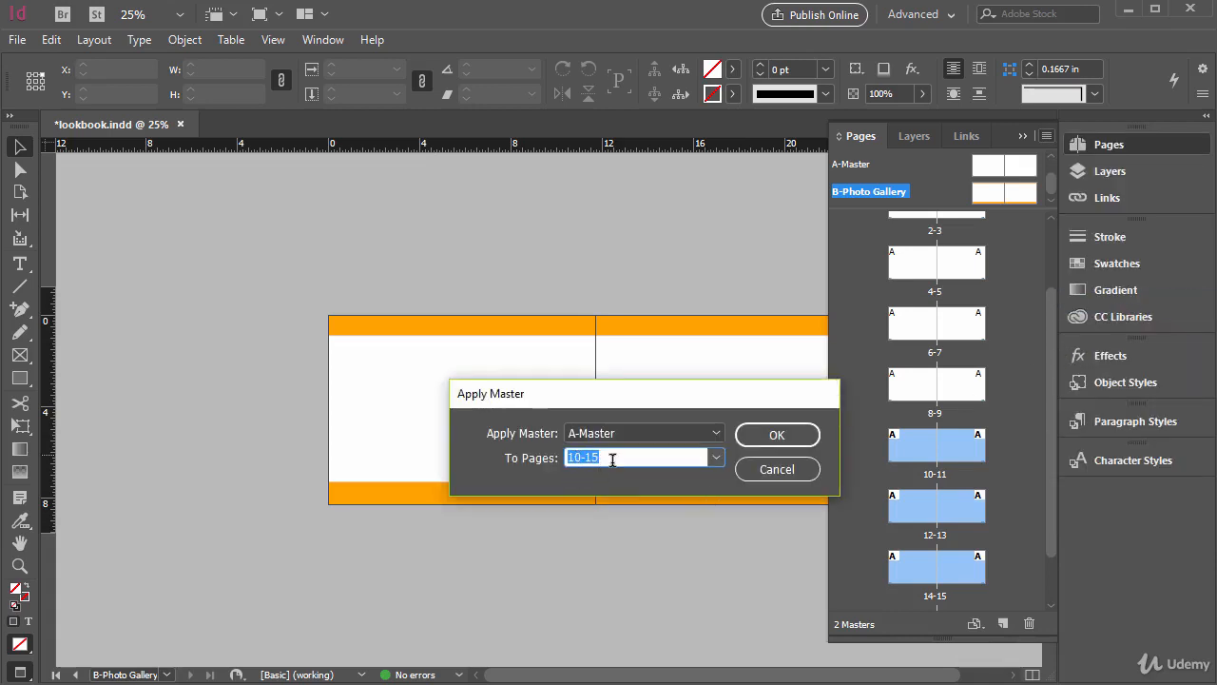
pyautogui.click(633, 432)
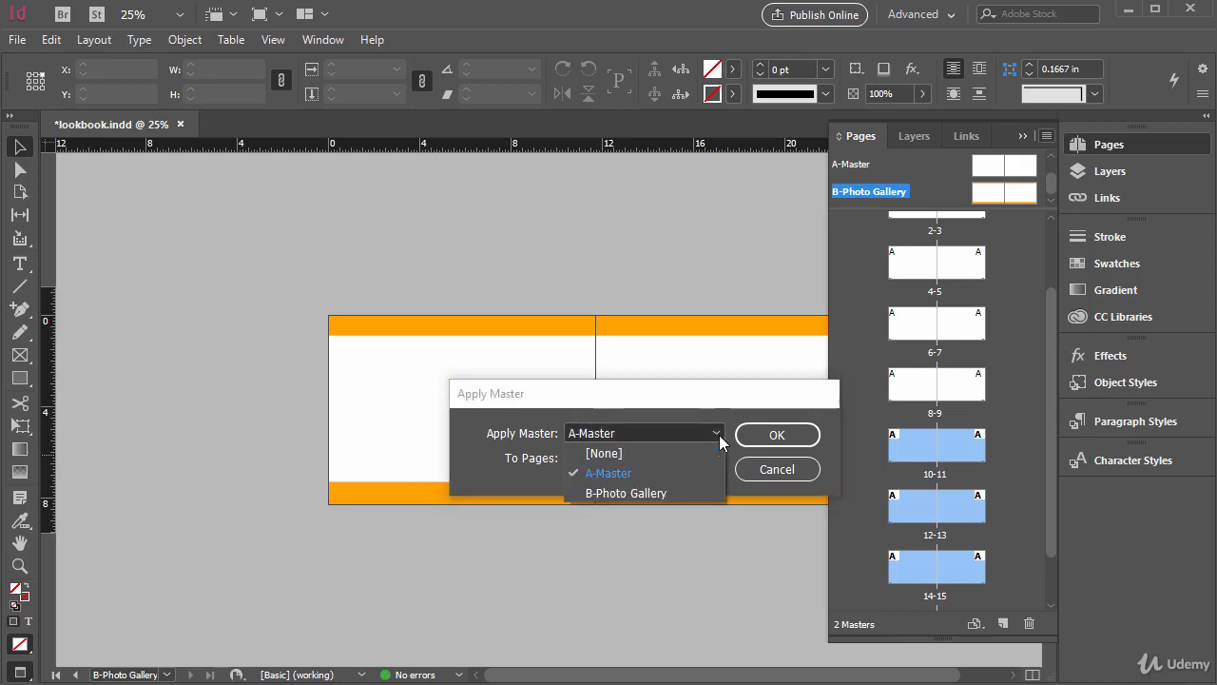
pyautogui.click(637, 492)
pyautogui.click(772, 435)
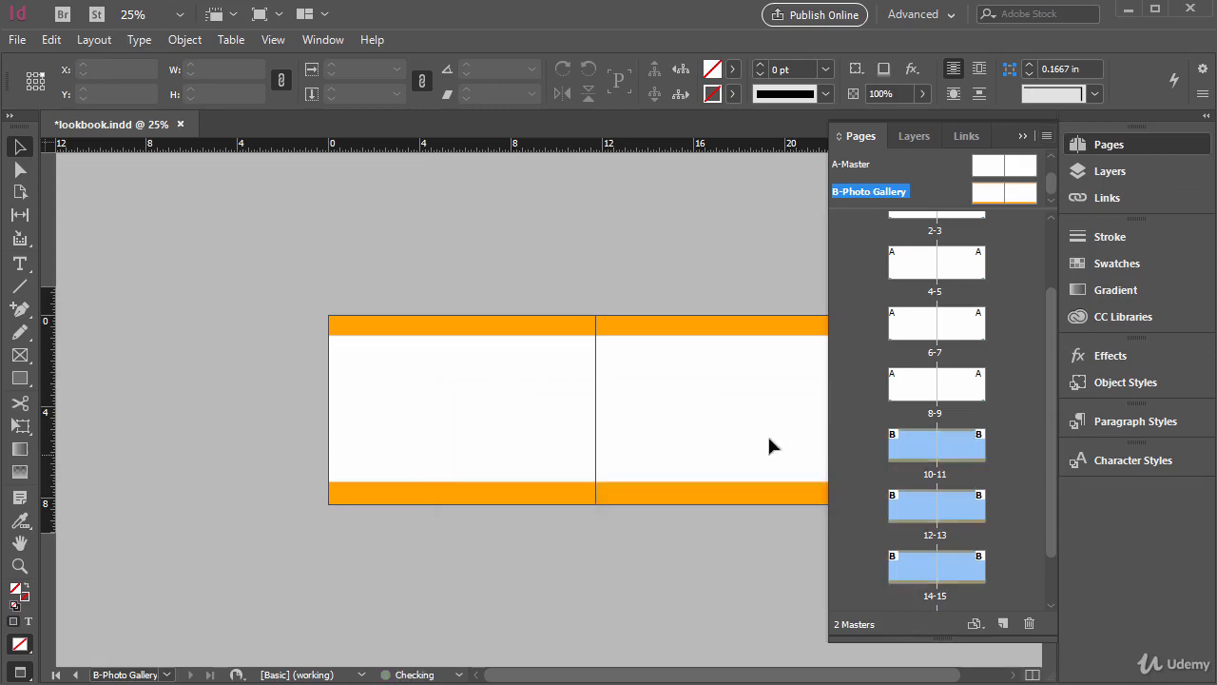
# - Go to page 1 and review the layout of the document's spreads through to the end
pyautogui.scroll(2, 1027, 476)
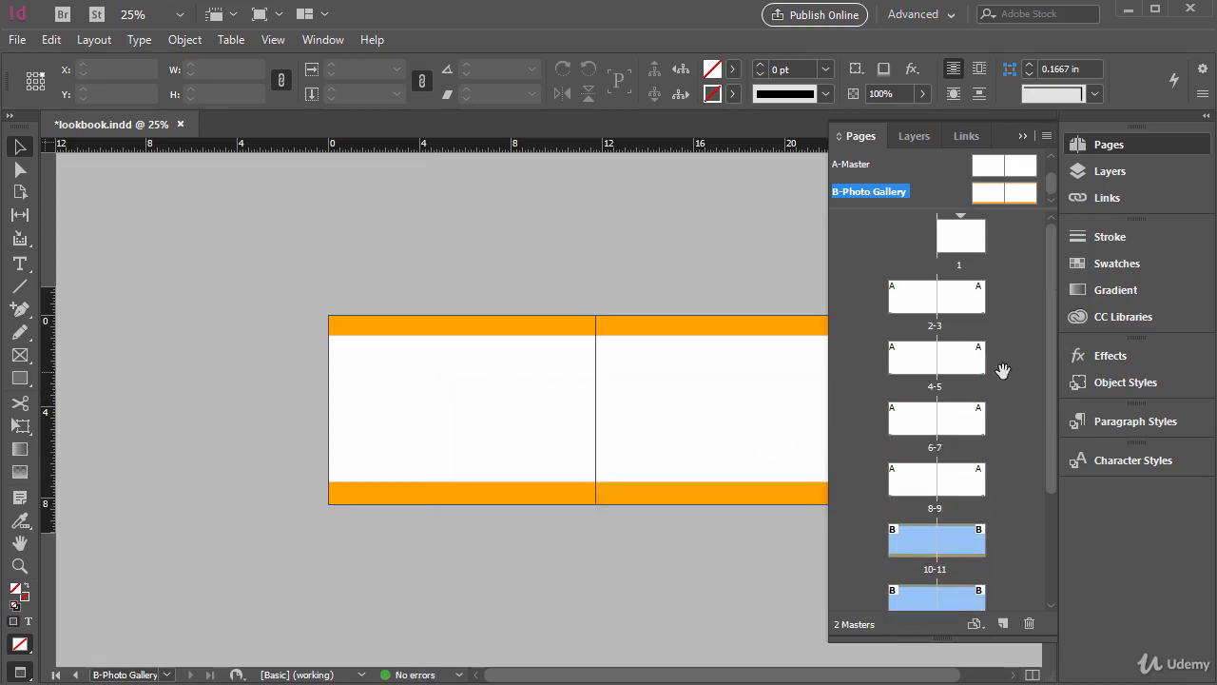
pyautogui.doubleClick(960, 237)
pyautogui.scroll(-5, 761, 408)
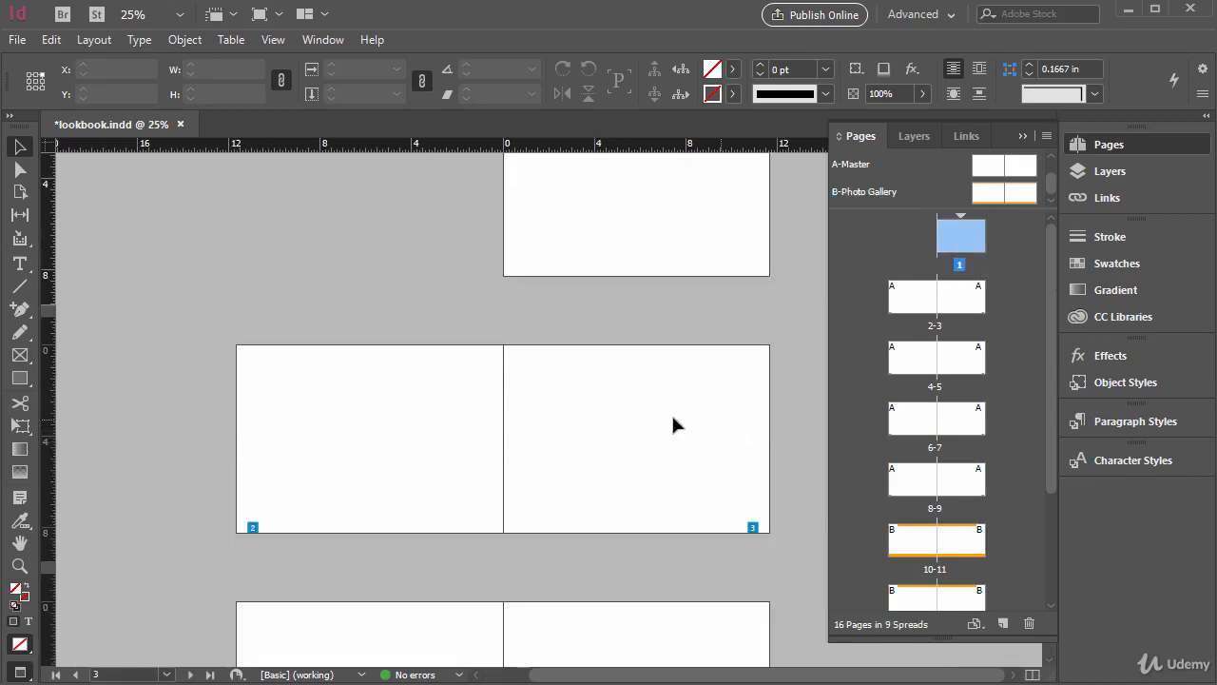
pyautogui.scroll(-3, 491, 385)
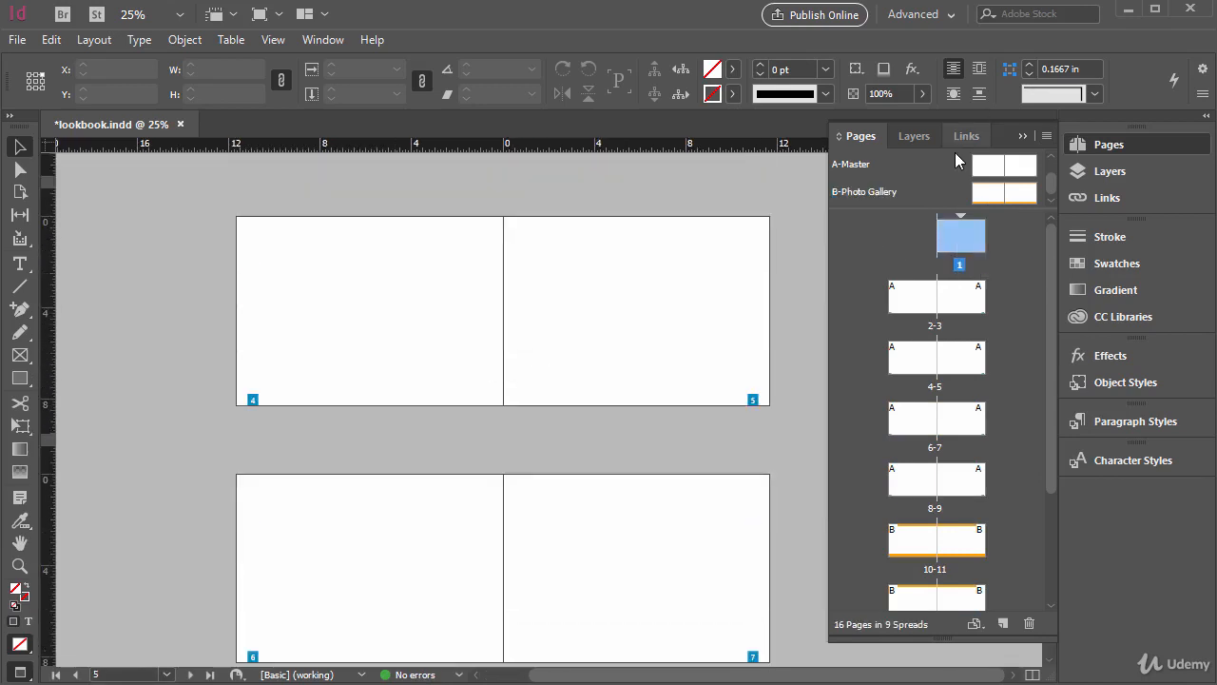
pyautogui.scroll(-10, 390, 349)
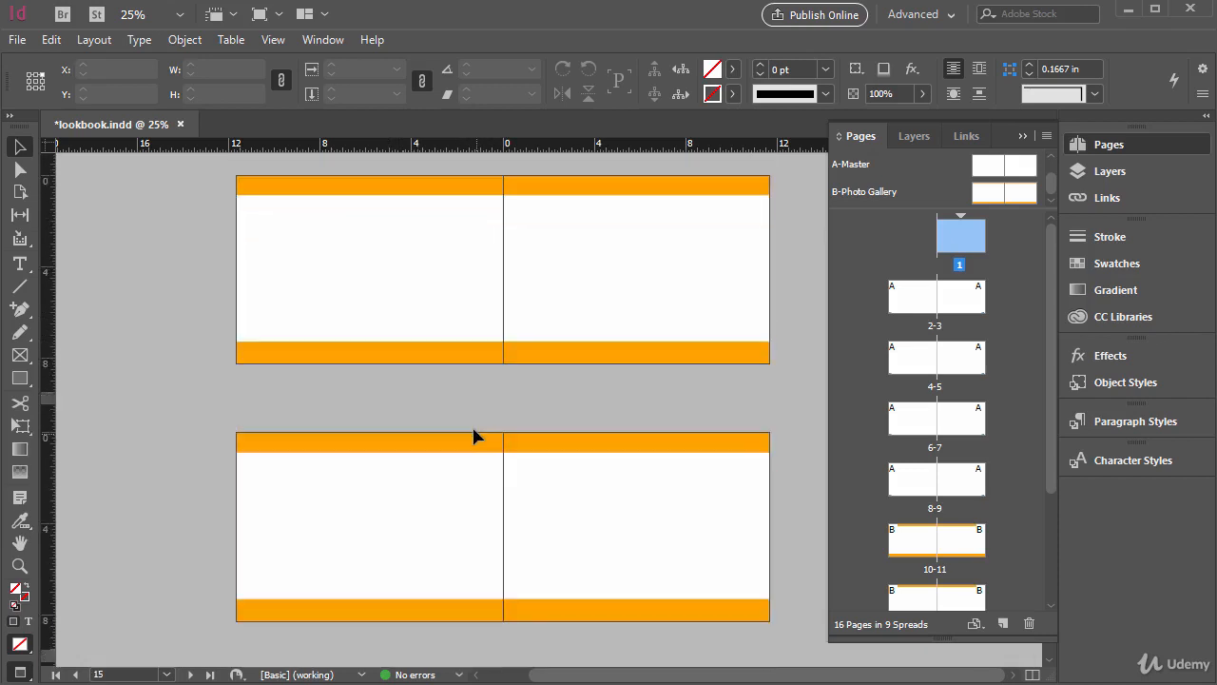
pyautogui.scroll(-3, 476, 428)
pyautogui.scroll(3, 614, 413)
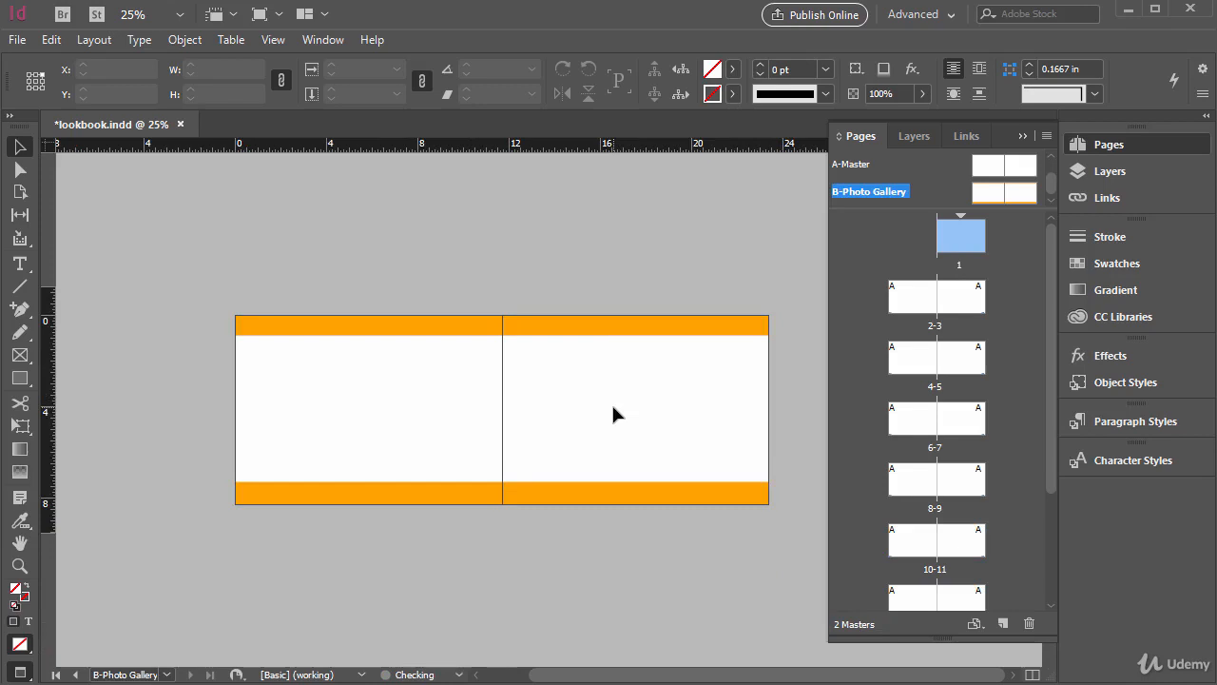
# - Inspect the master assignments in the page list and the page numbers on the spreads around page 10
pyautogui.scroll(-3, 951, 400)
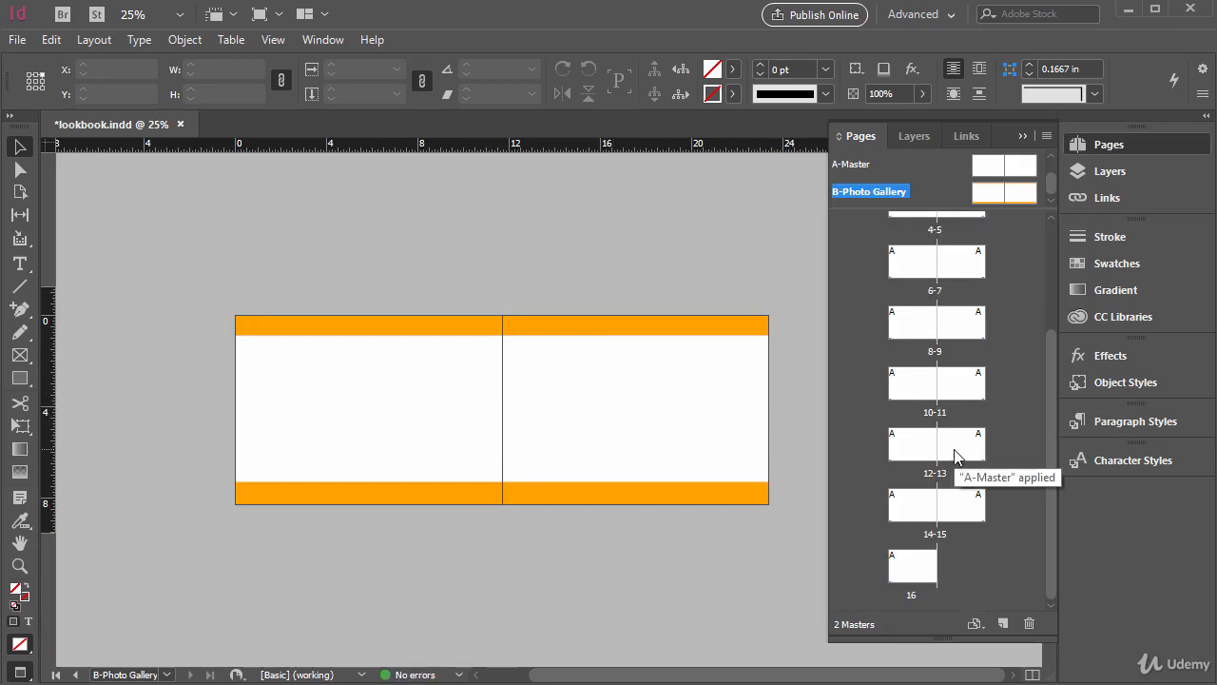
pyautogui.scroll(3, 952, 364)
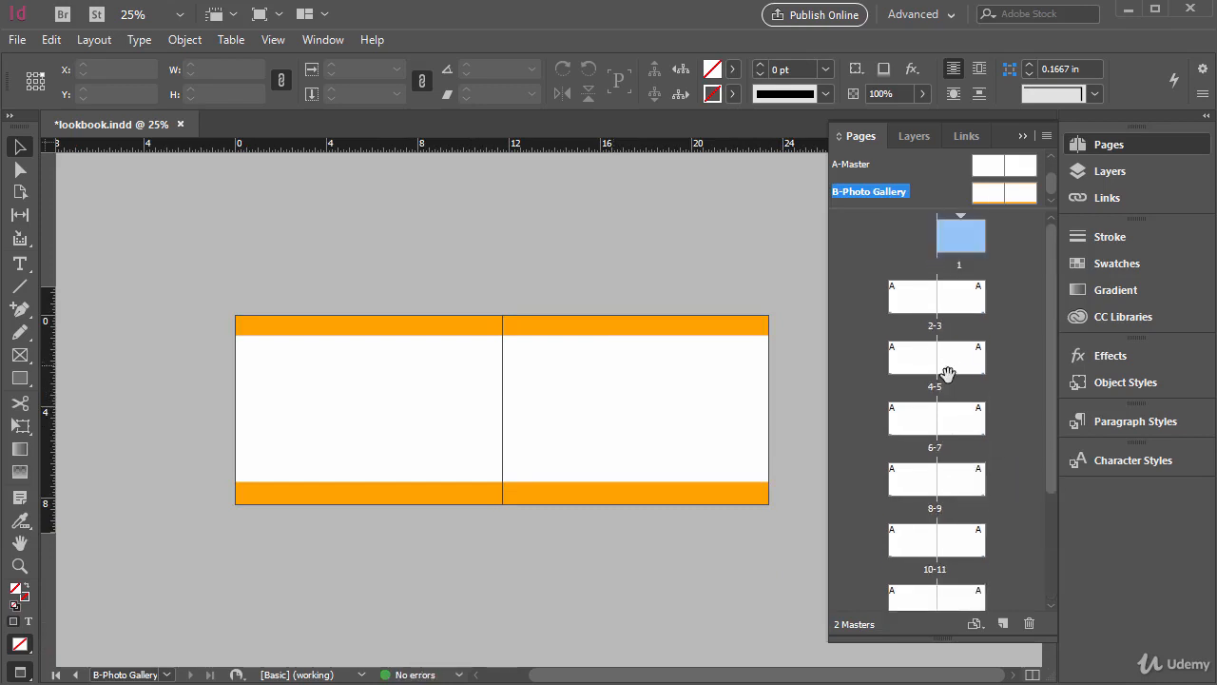
pyautogui.click(1001, 198)
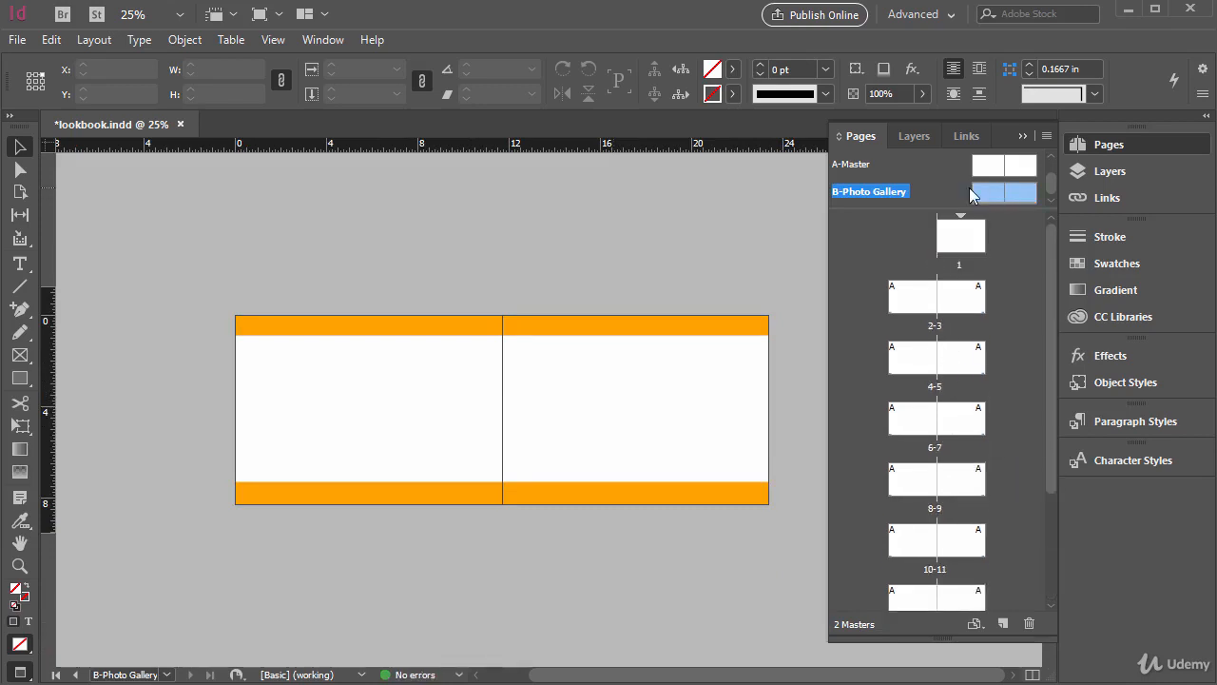
pyautogui.scroll(-5, 465, 463)
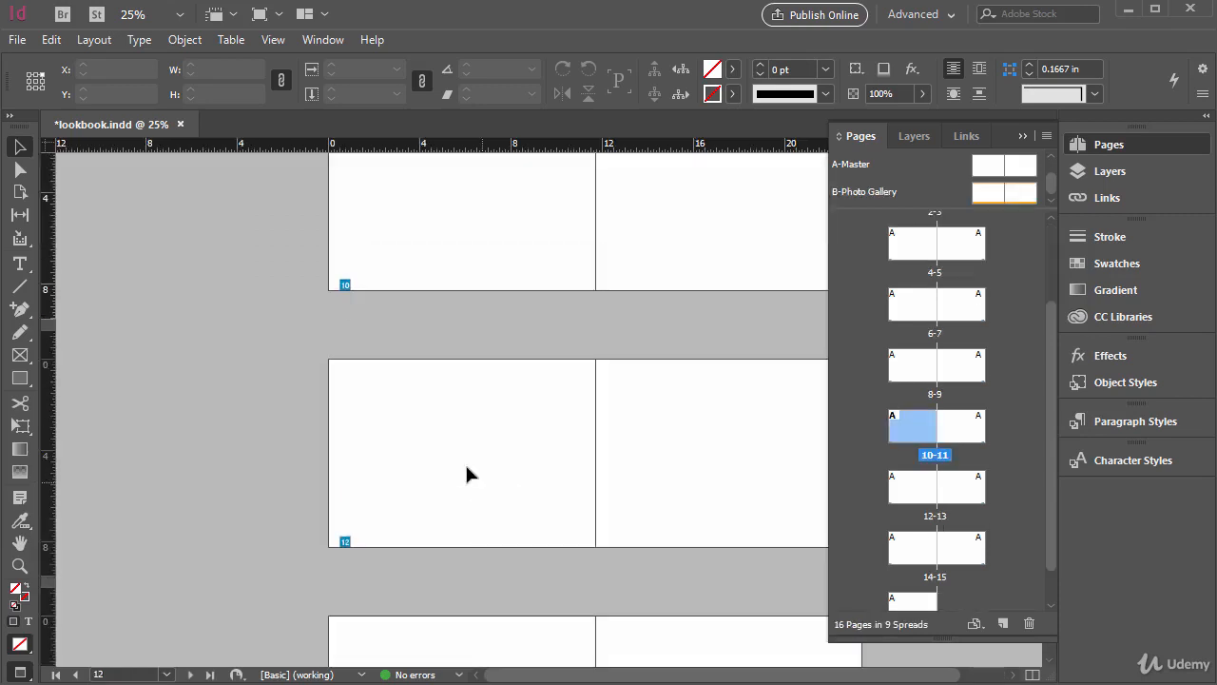
pyautogui.scroll(10, 463, 474)
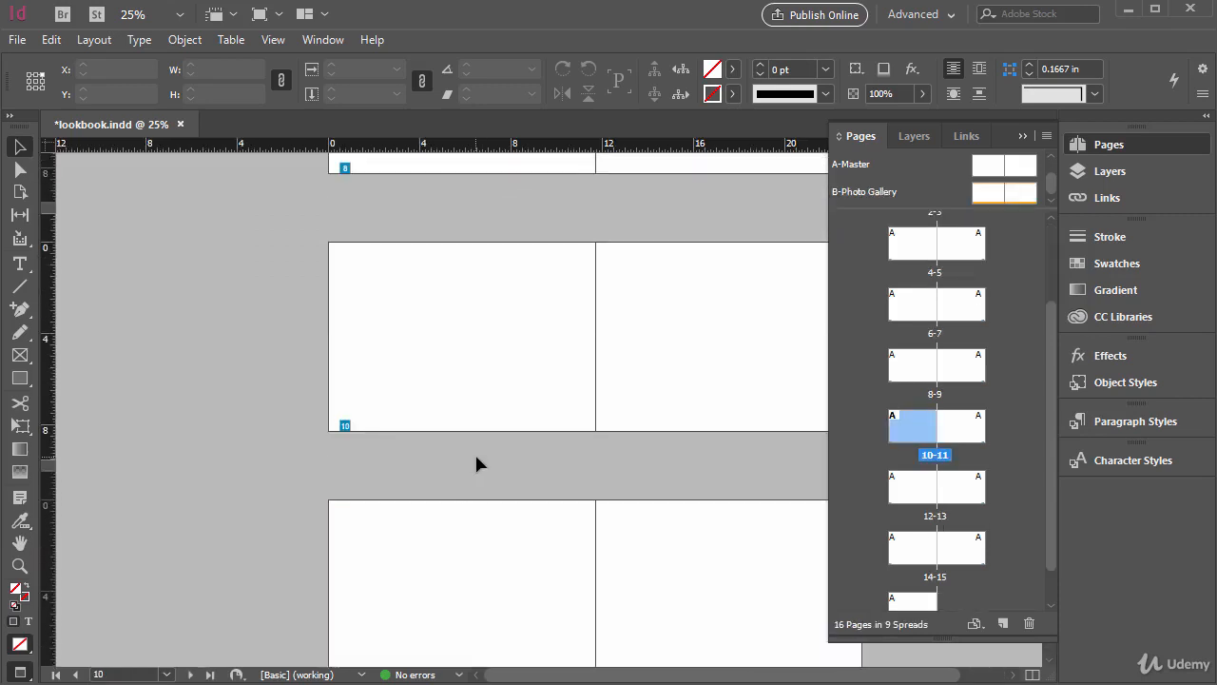
pyautogui.scroll(3, 529, 485)
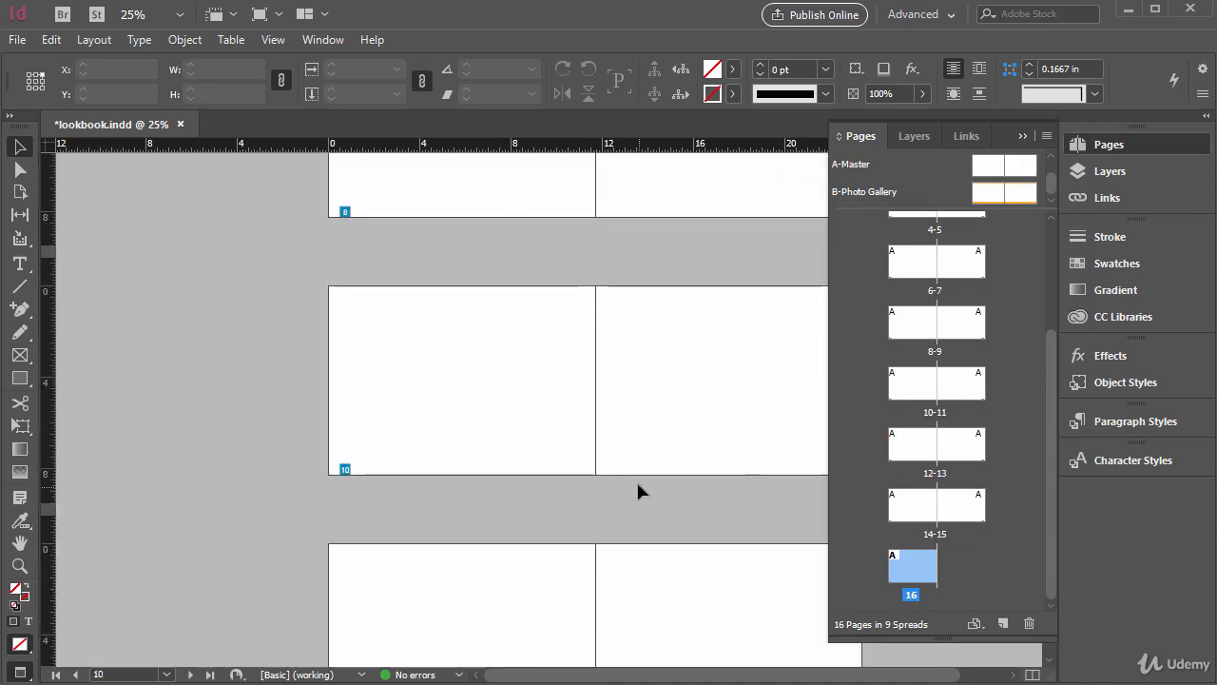
# - Apply the [None] master to page 16 to remove its page number
pyautogui.scroll(-10, 603, 470)
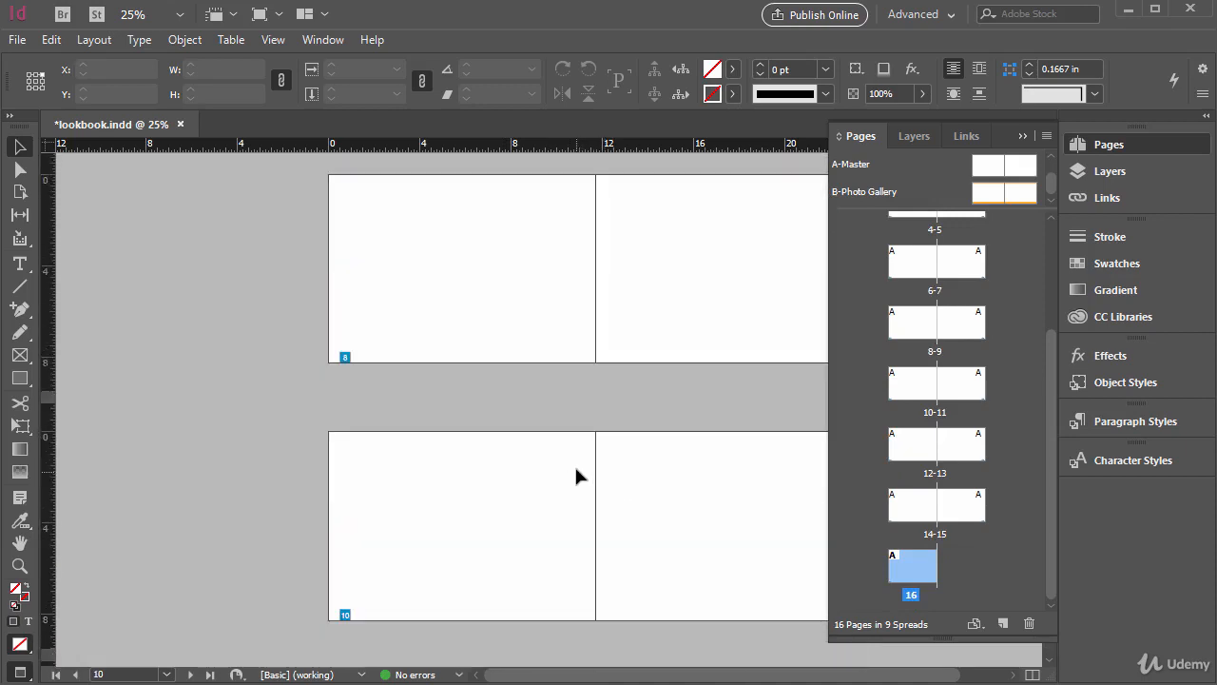
pyautogui.scroll(-1, 580, 481)
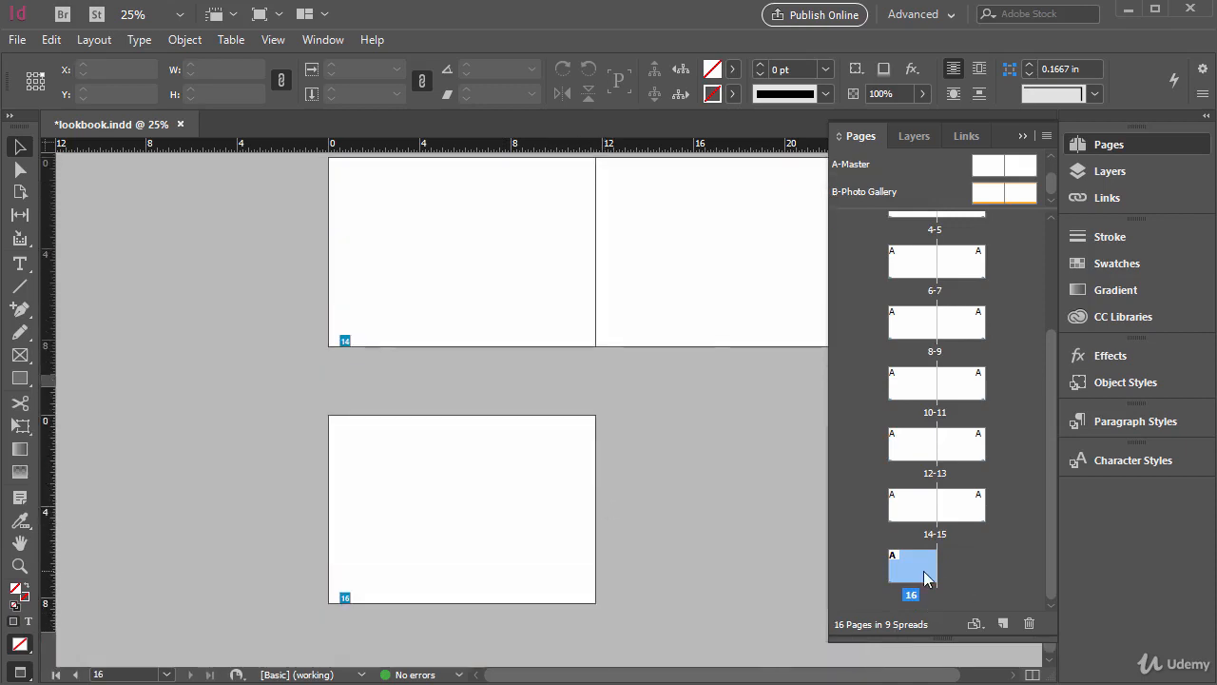
pyautogui.scroll(1, 1039, 173)
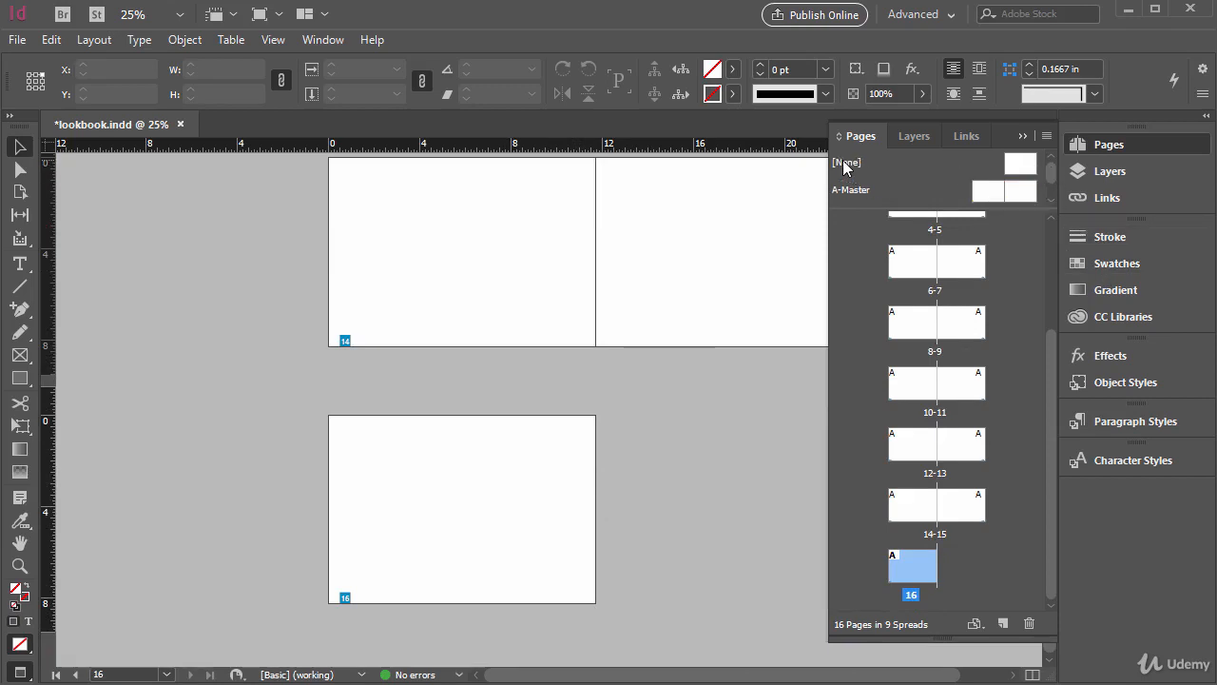
pyautogui.moveTo(844, 167); pyautogui.dragTo(911, 571)
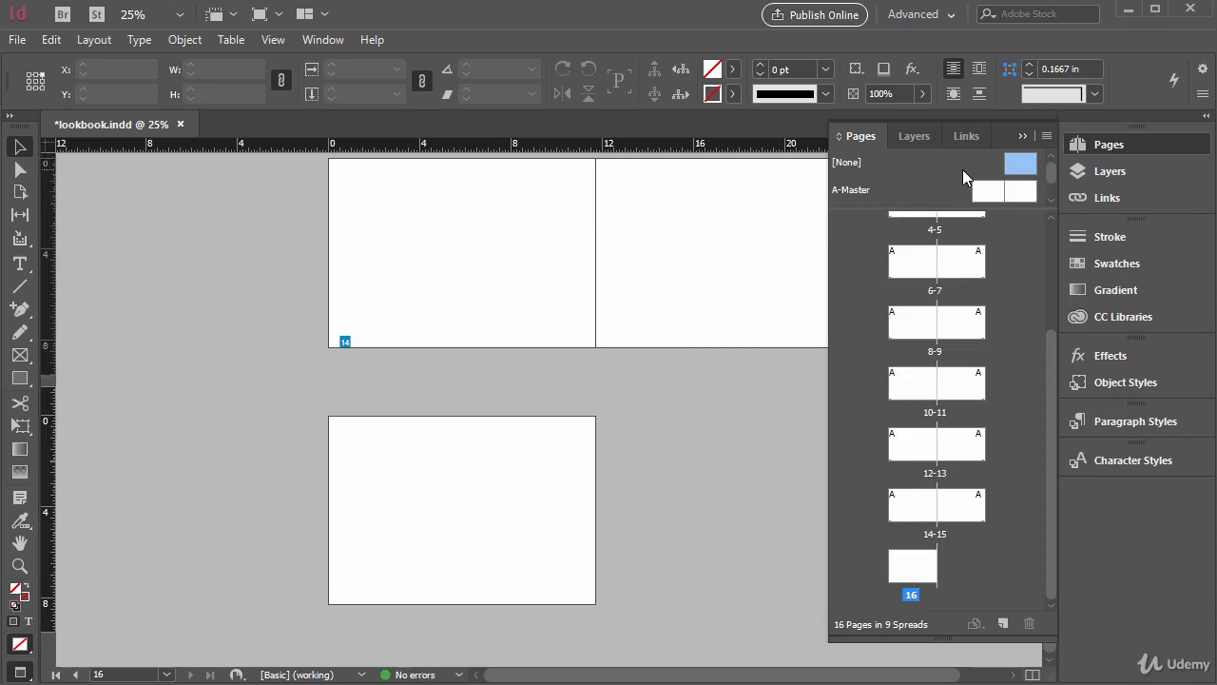
pyautogui.scroll(-1, 962, 180)
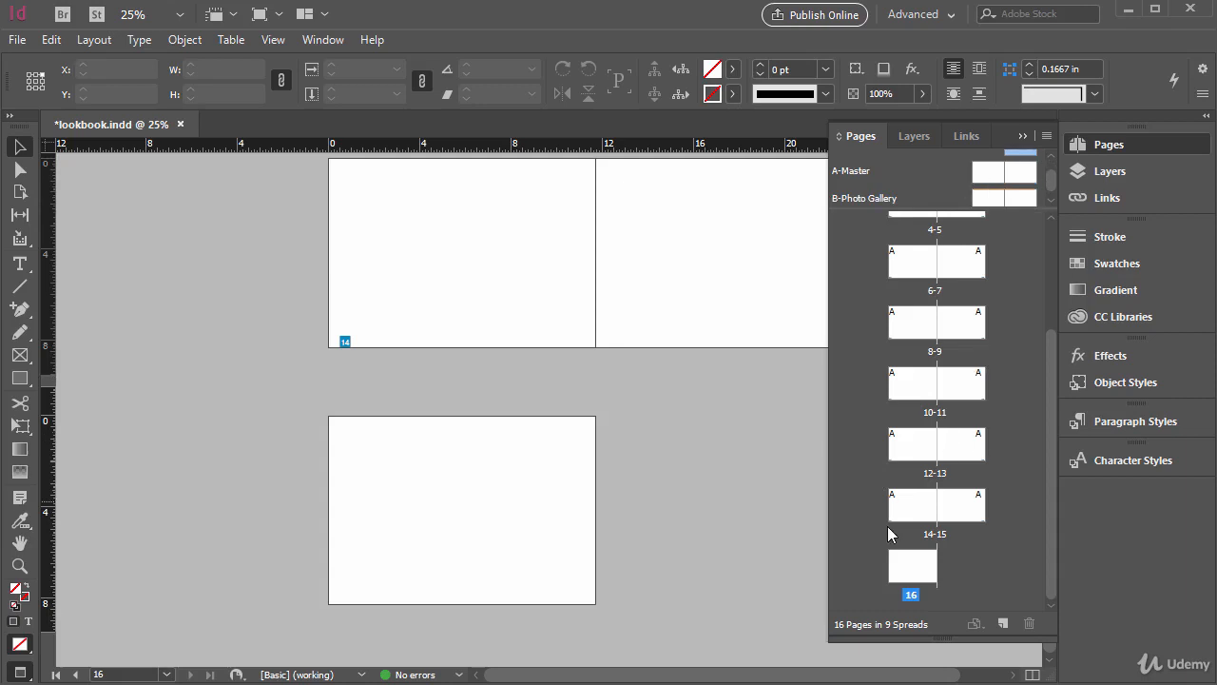
# - Override the master's blue page-number rectangle on page 8 so it can be edited on that page
pyautogui.scroll(3, 824, 383)
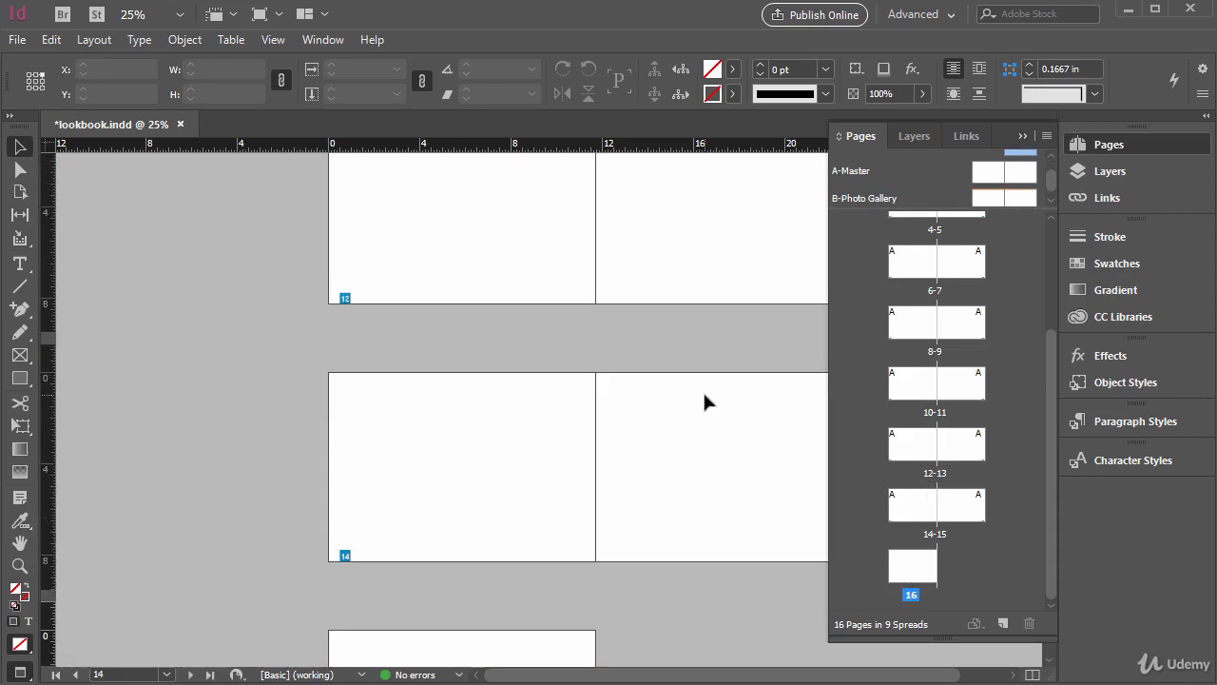
pyautogui.scroll(9, 380, 314)
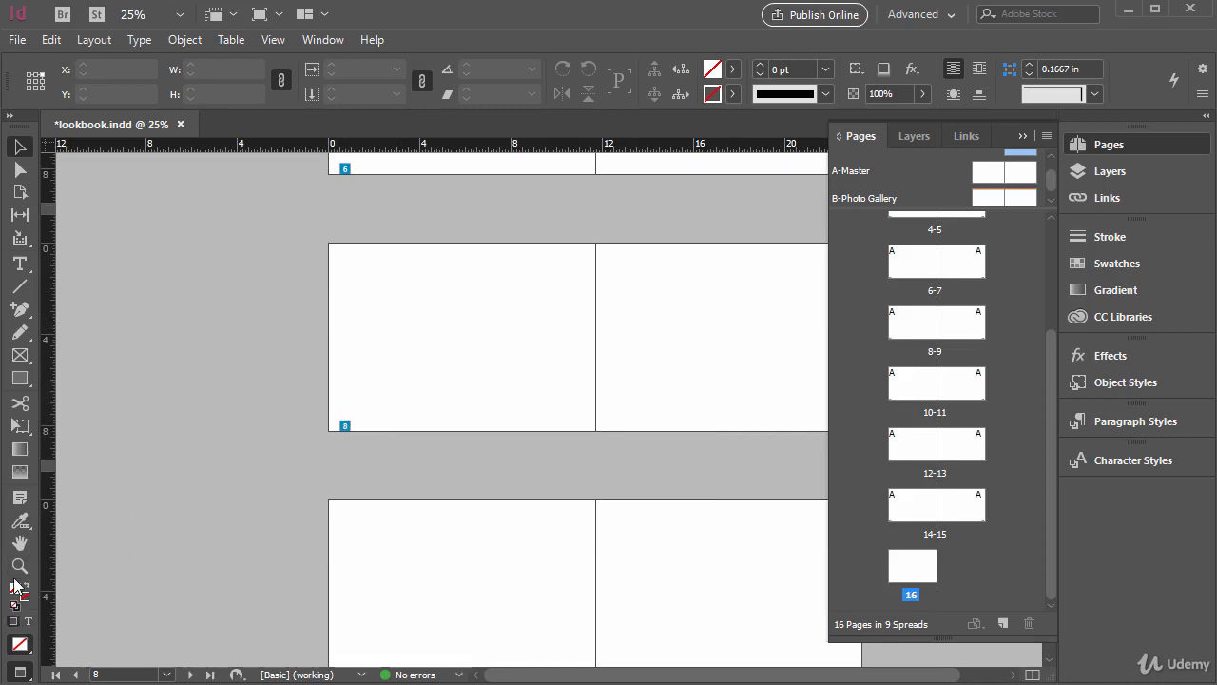
pyautogui.press('z')
pyautogui.moveTo(264, 297); pyautogui.dragTo(731, 490)
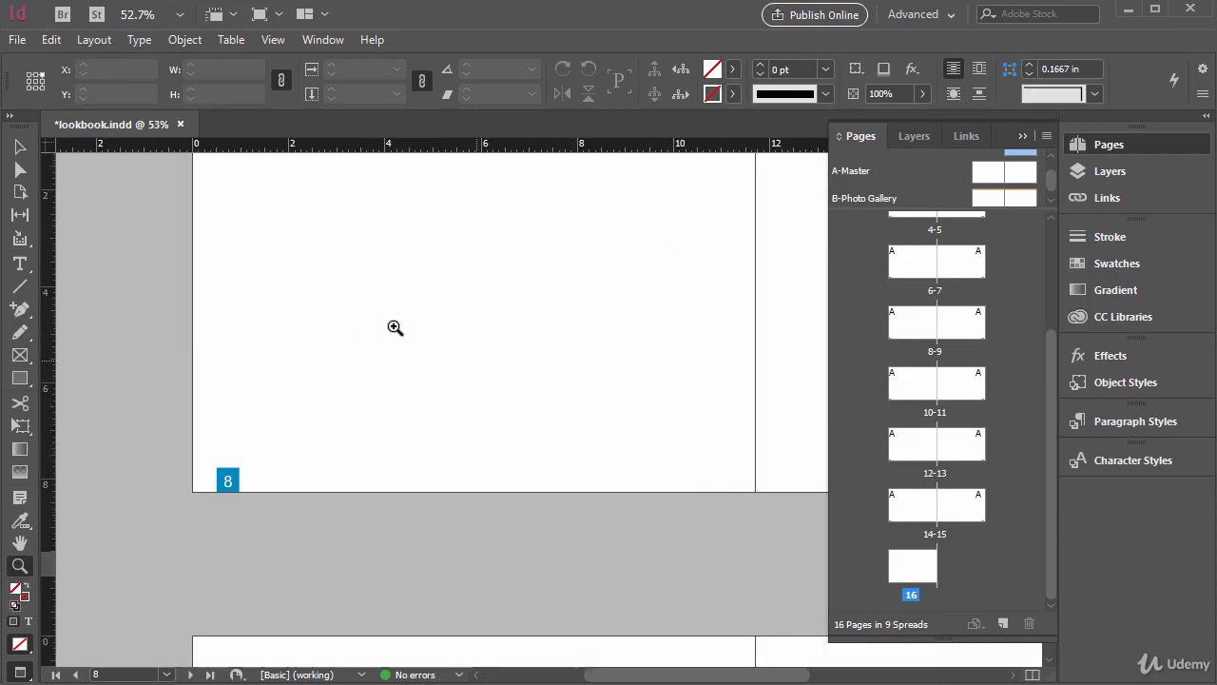
pyautogui.scroll(-5, 519, 321)
pyautogui.scroll(7, 532, 438)
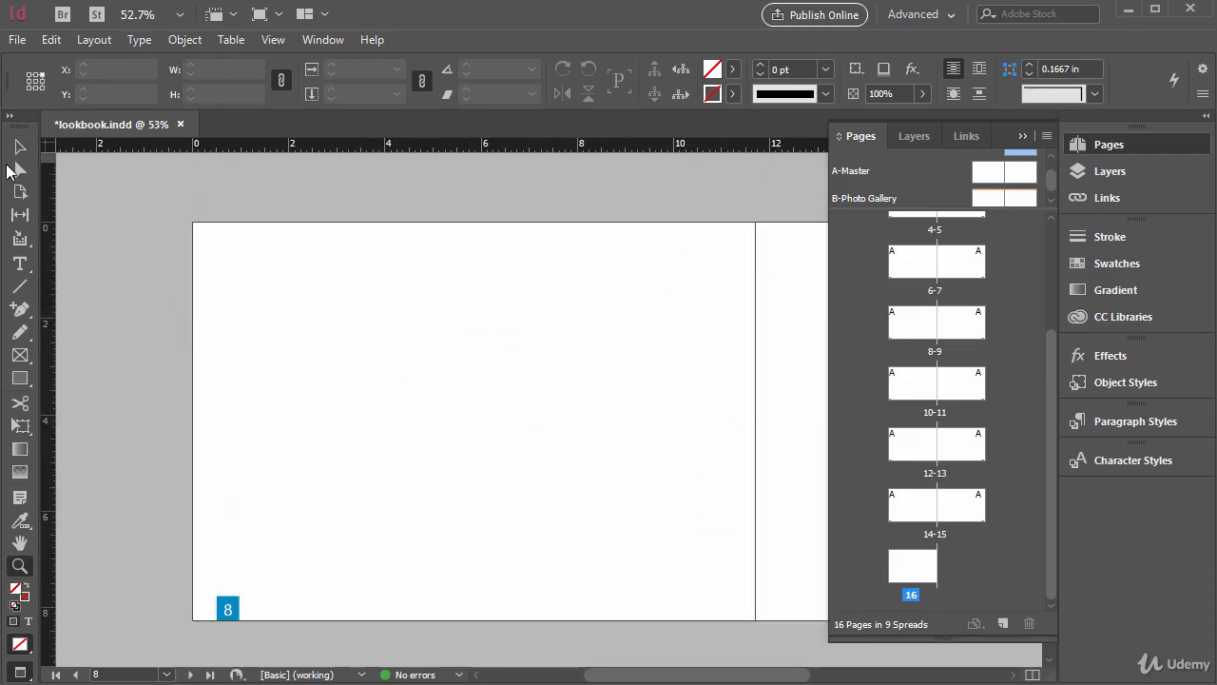
pyautogui.click(19, 146)
pyautogui.click(226, 615)
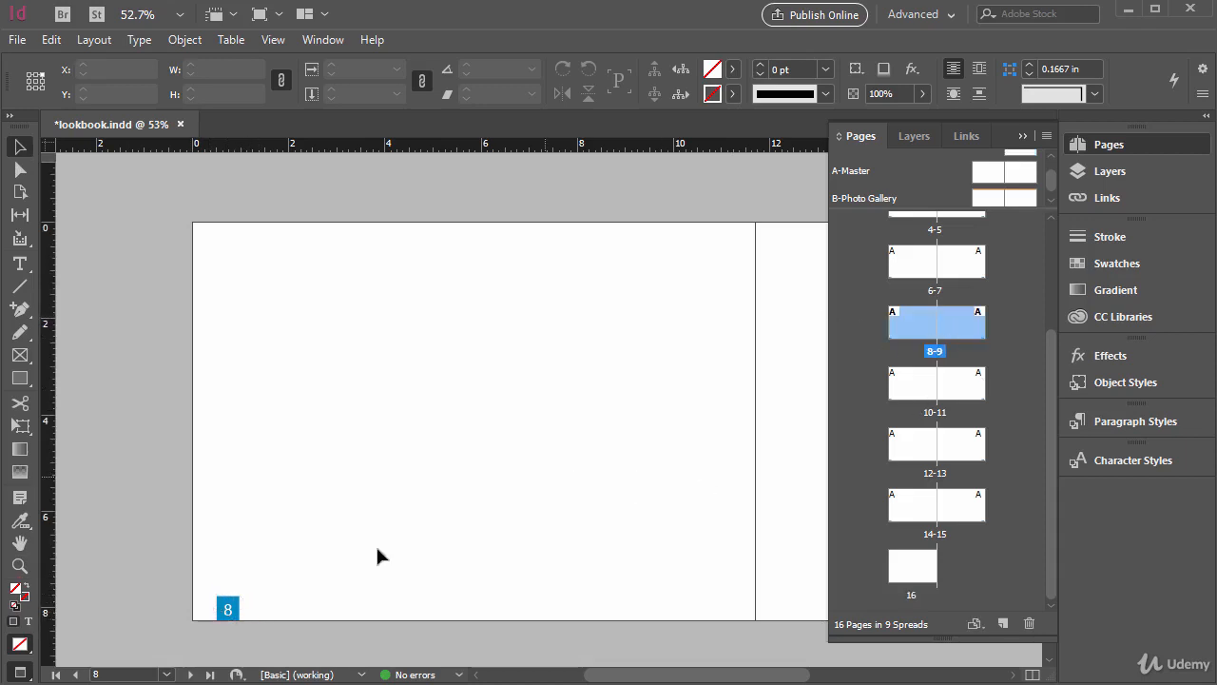
pyautogui.click(235, 606)
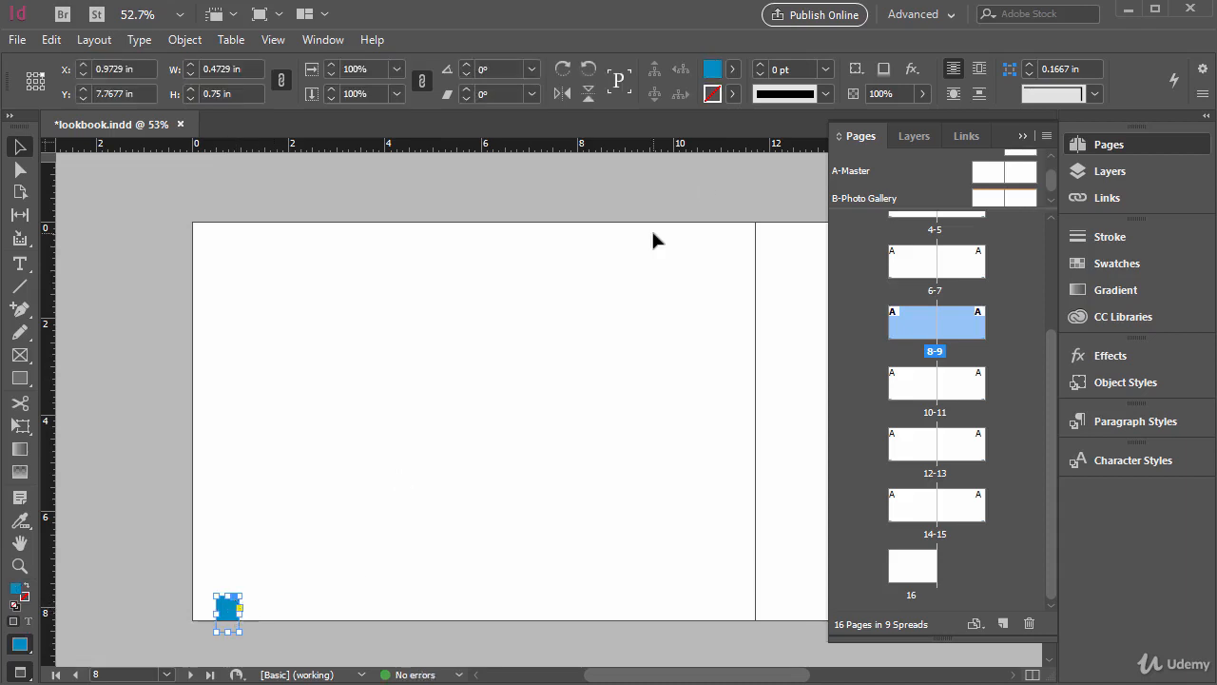
# - Fill the overridden page-number rectangle on page 8 with the PANTONE P 40-14 C swatch
pyautogui.click(733, 69)
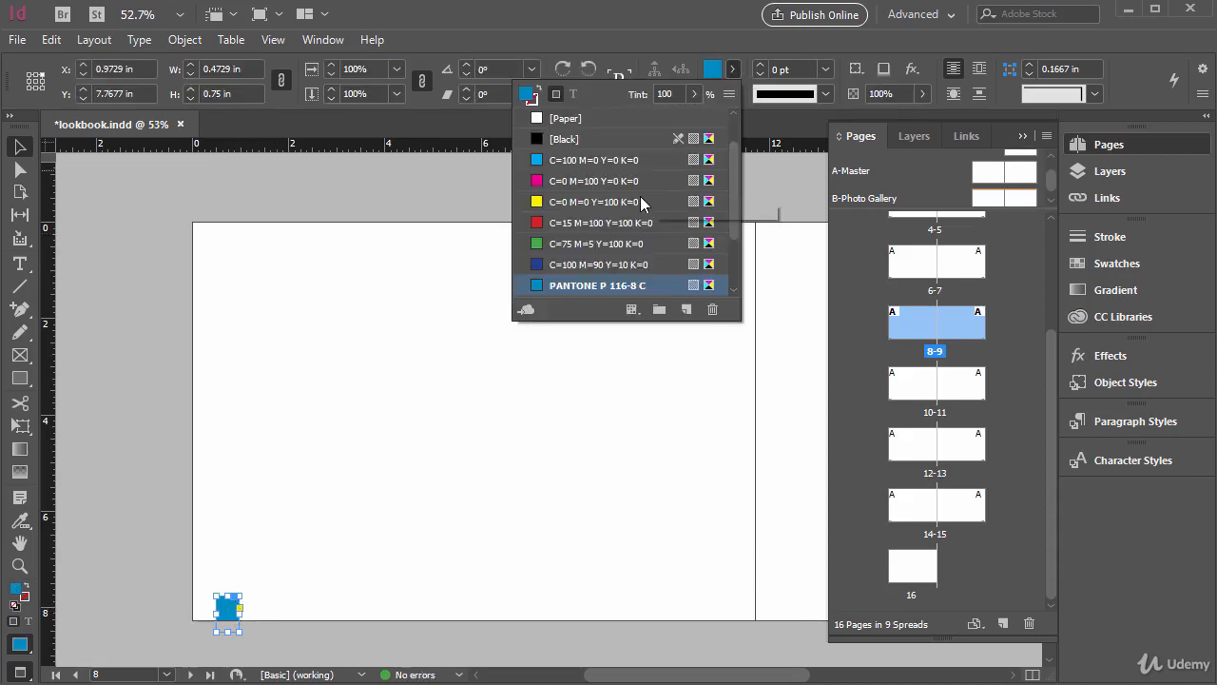
pyautogui.click(571, 247)
pyautogui.scroll(-2, 578, 222)
pyautogui.click(578, 222)
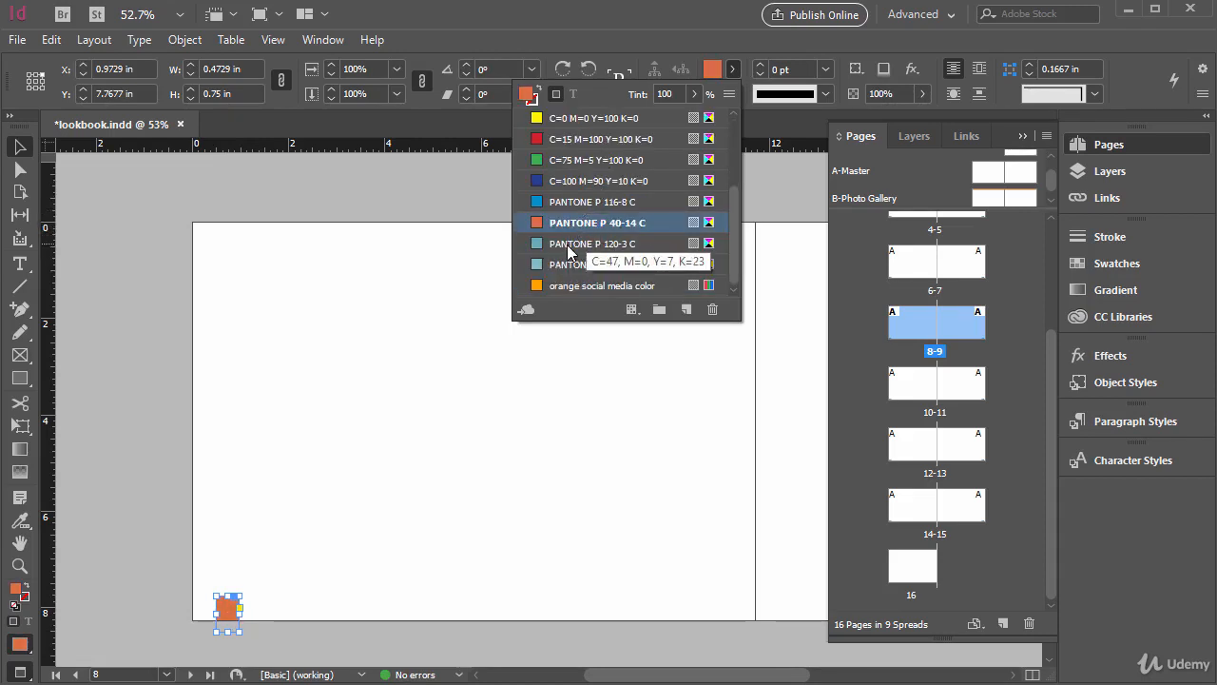
pyautogui.click(155, 406)
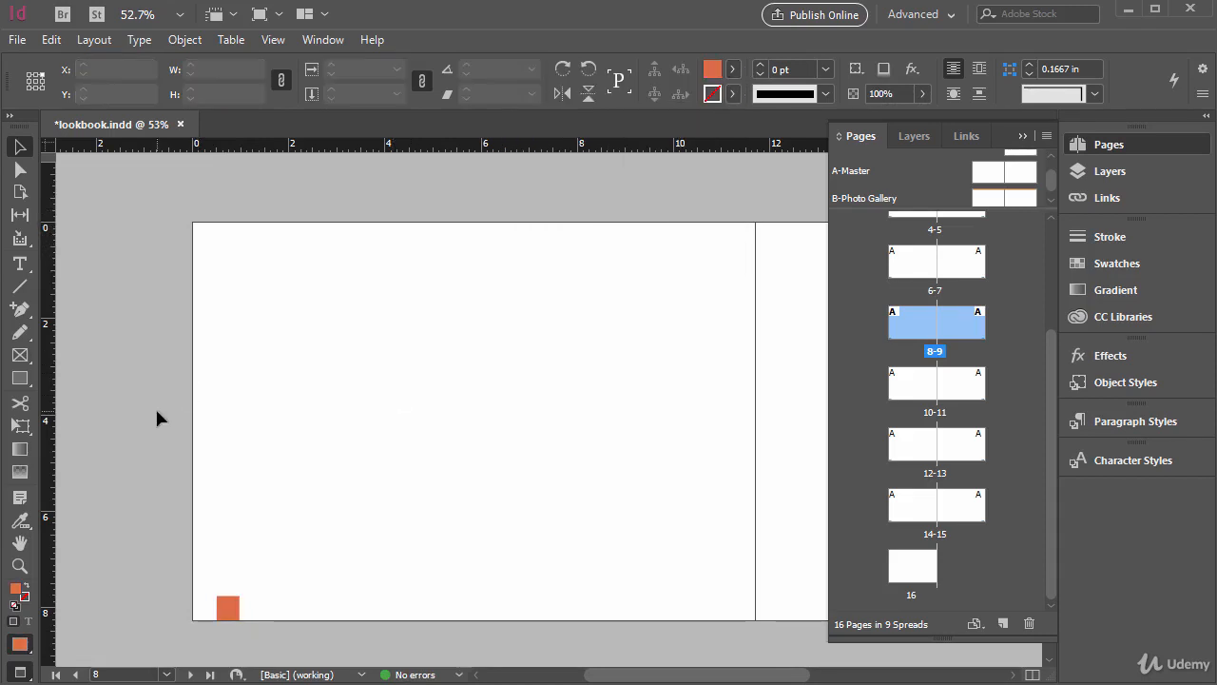
# - Send the orange page-number rectangle on page 8 to the back, behind the page number, and deselect it
pyautogui.moveTo(231, 607); pyautogui.dragTo(237, 603)
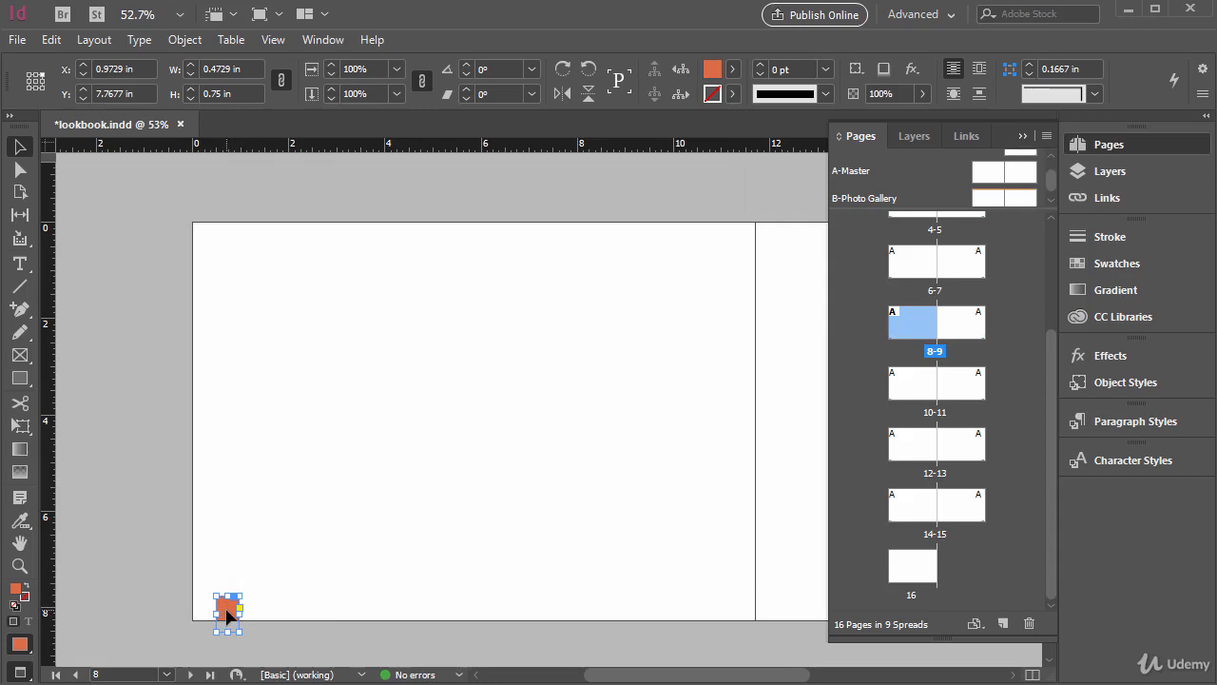
pyautogui.hotkey('ctrl', 'shift', '[')
pyautogui.click(246, 577)
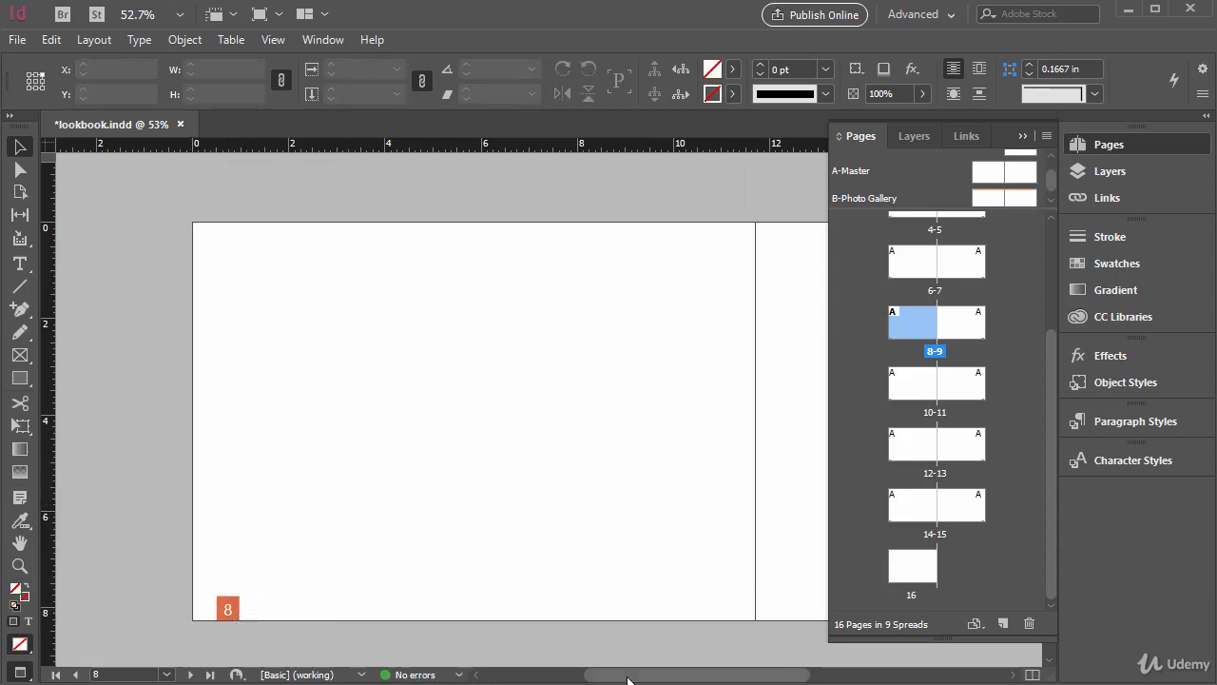
# - Remove all local overrides from page 8 so its page-number rectangle returns to the master's formatting
pyautogui.moveTo(627, 678); pyautogui.dragTo(571, 663)
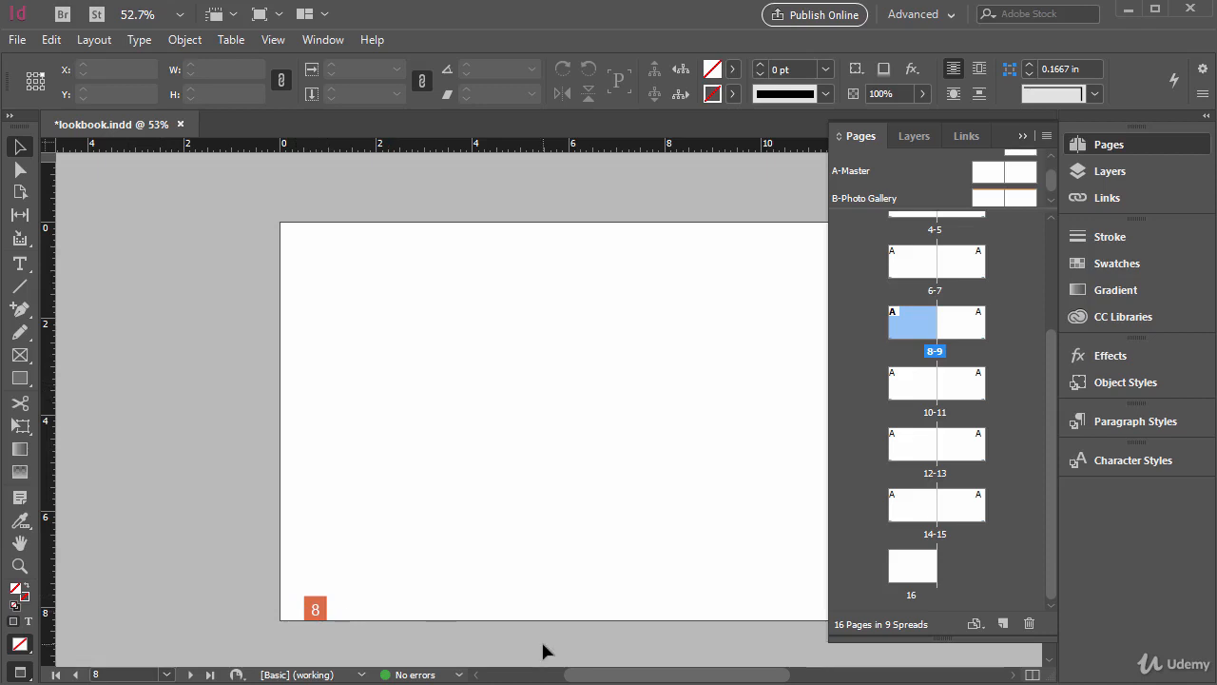
pyautogui.moveTo(597, 677)
pyautogui.mouseDown()
pyautogui.moveTo(718, 673)
pyautogui.moveTo(619, 673)
pyautogui.mouseUp()
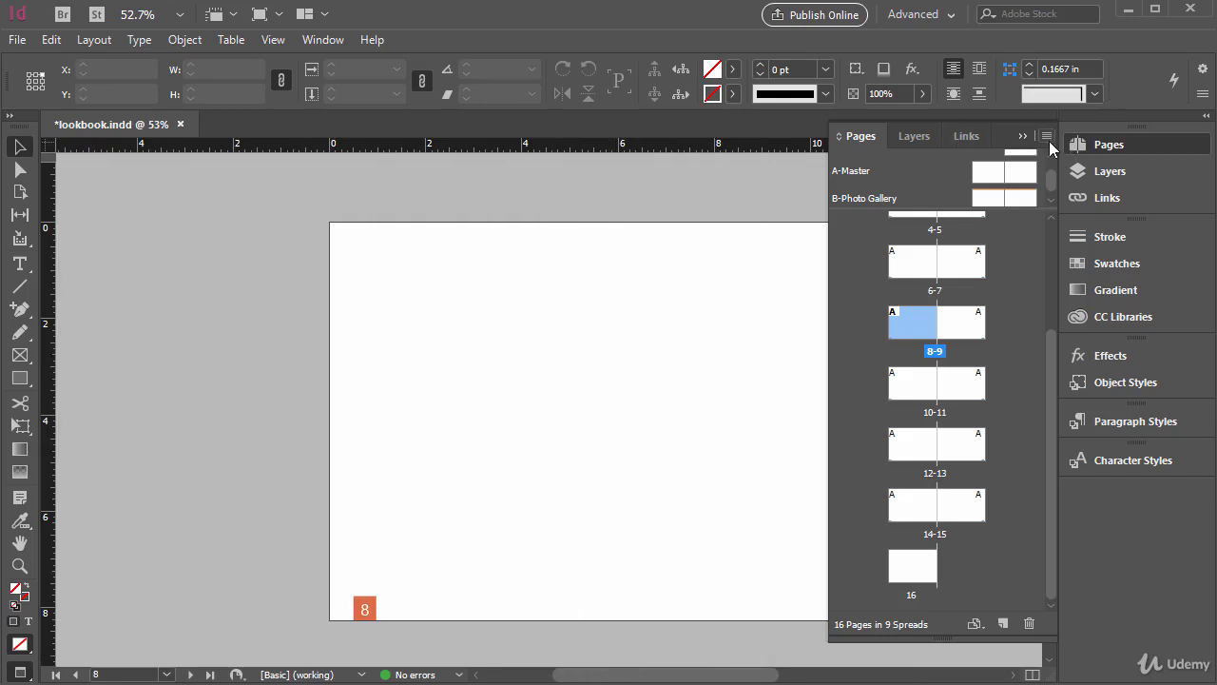
pyautogui.click(1046, 138)
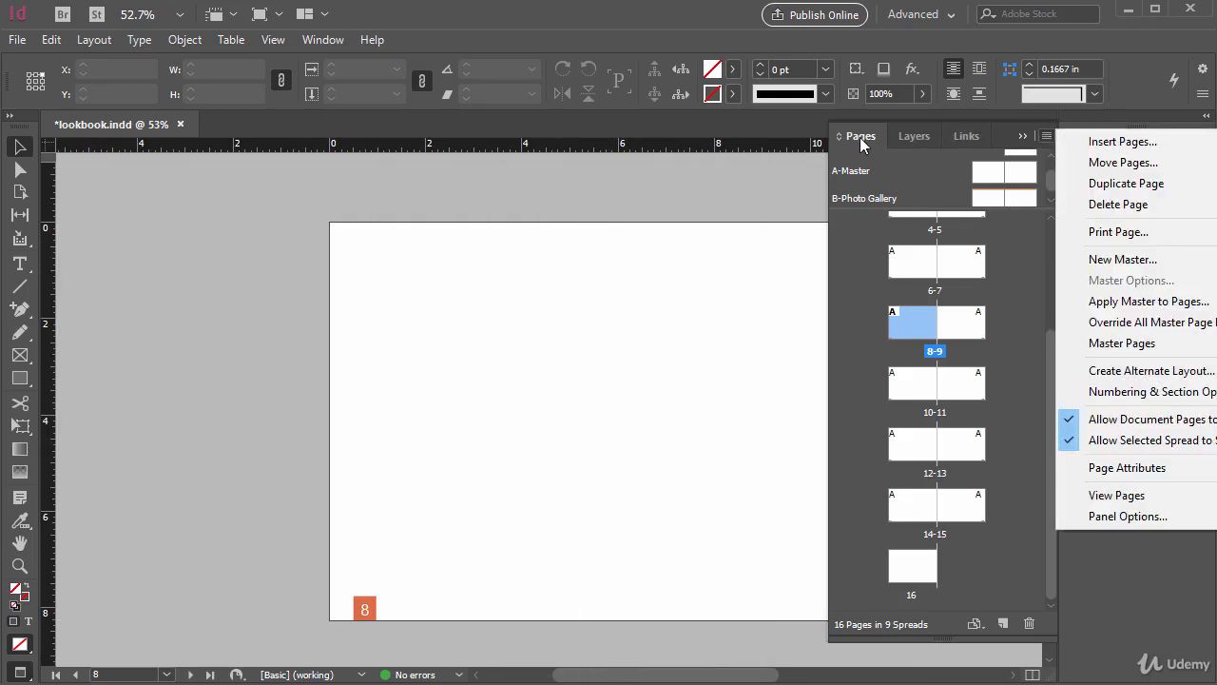
pyautogui.moveTo(863, 139); pyautogui.dragTo(590, 161)
pyautogui.click(753, 163)
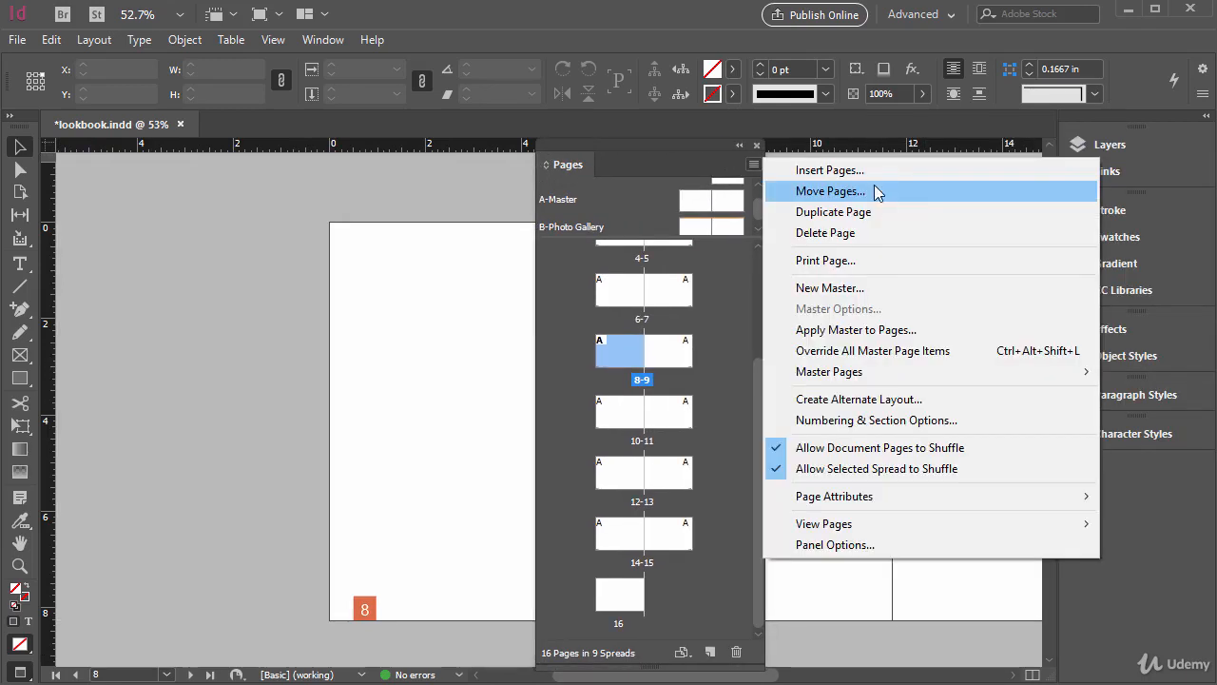
pyautogui.moveTo(847, 374)
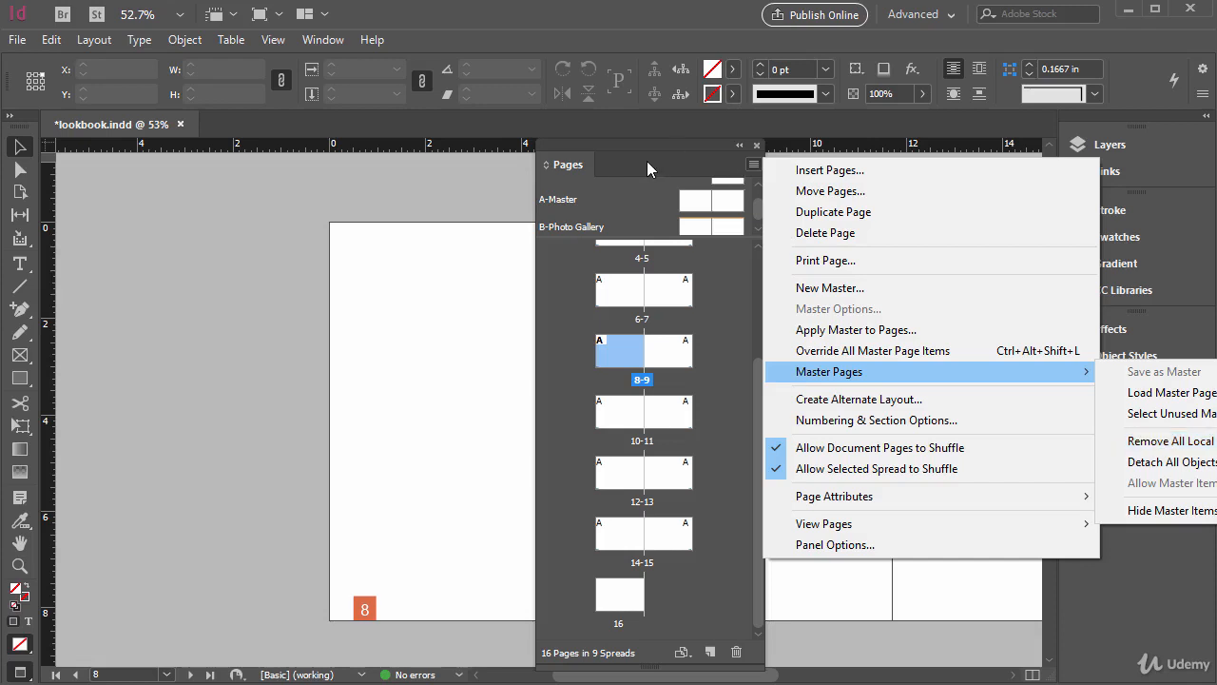
pyautogui.moveTo(665, 144); pyautogui.dragTo(469, 144)
pyautogui.click(556, 163)
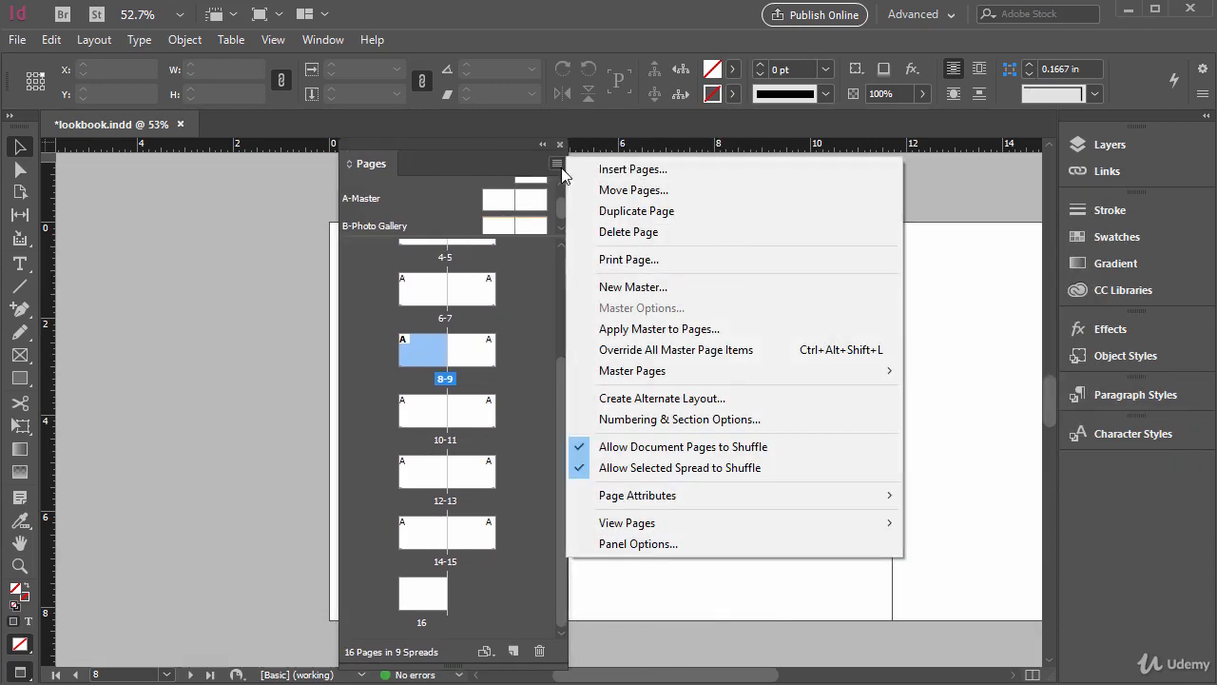
pyautogui.moveTo(809, 371)
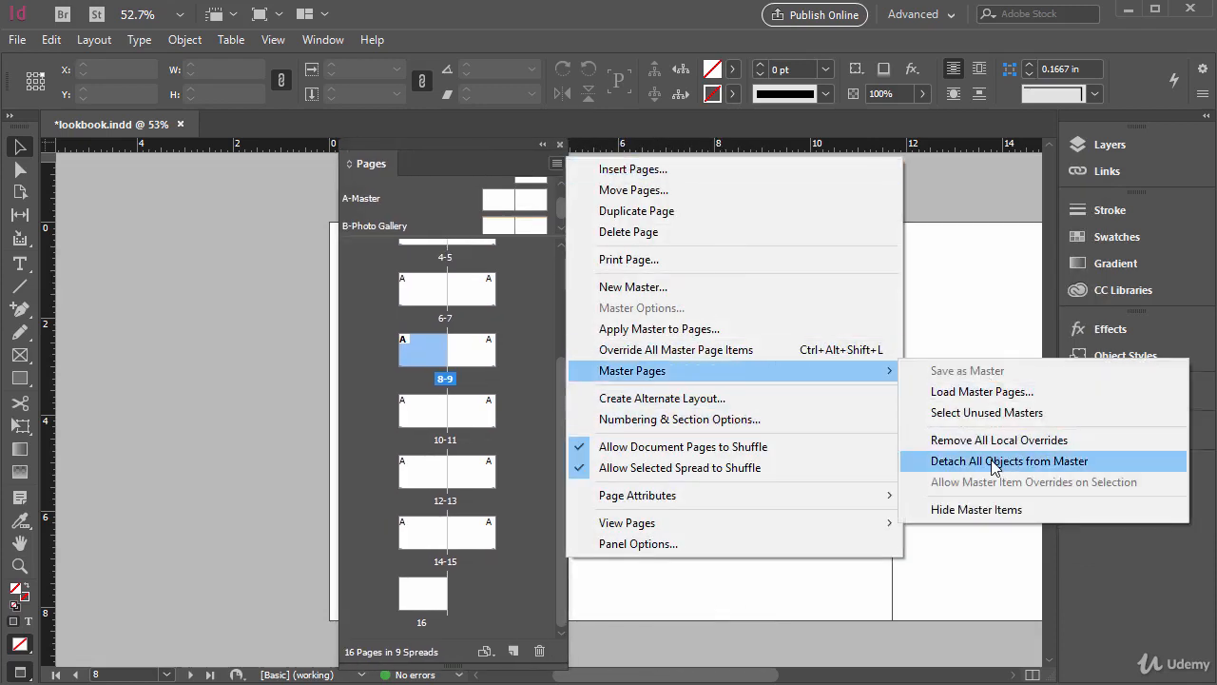
pyautogui.click(960, 441)
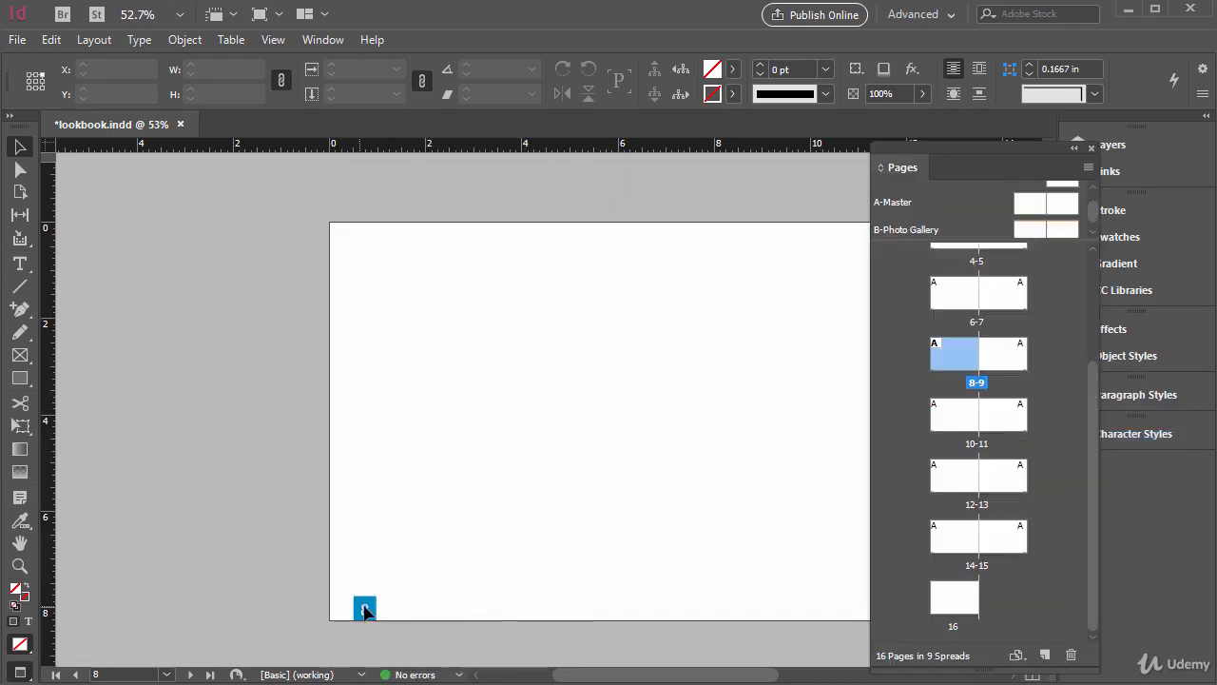
pyautogui.scroll(-6, 600, 395)
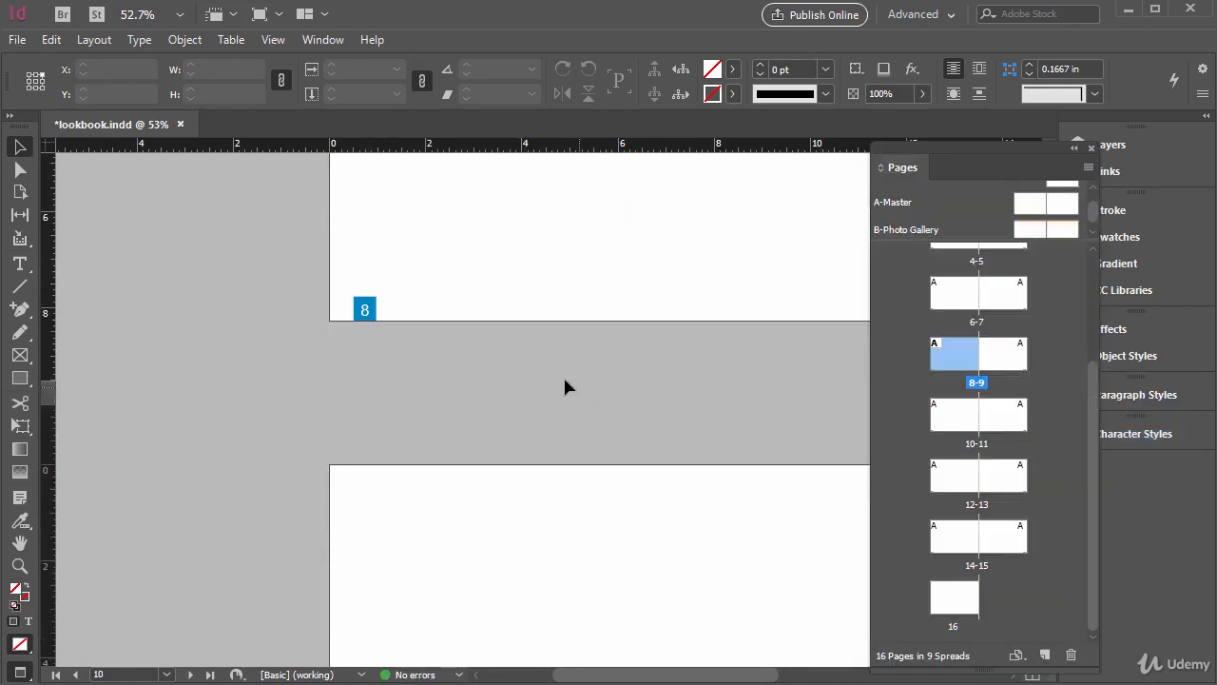